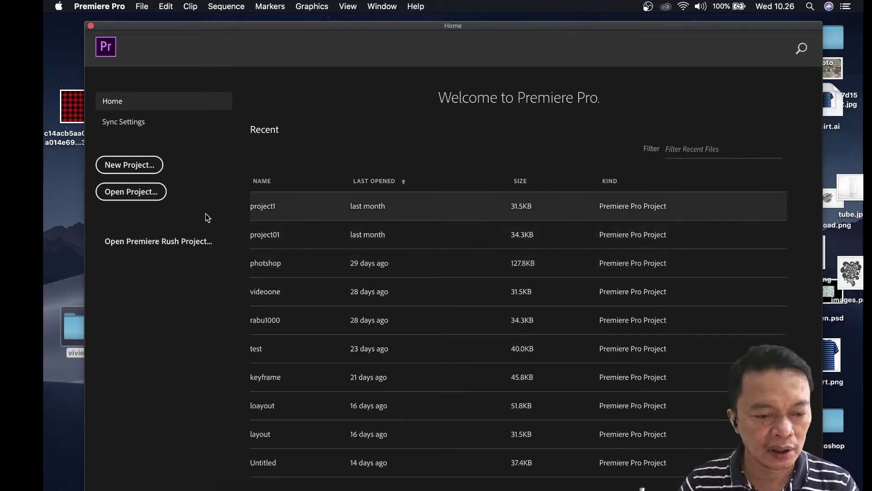
Create a new project named keyframe in the kelas3 folder, overwriting the existing project of that name
{"action": "left_click", "coordinate": [136, 168]}
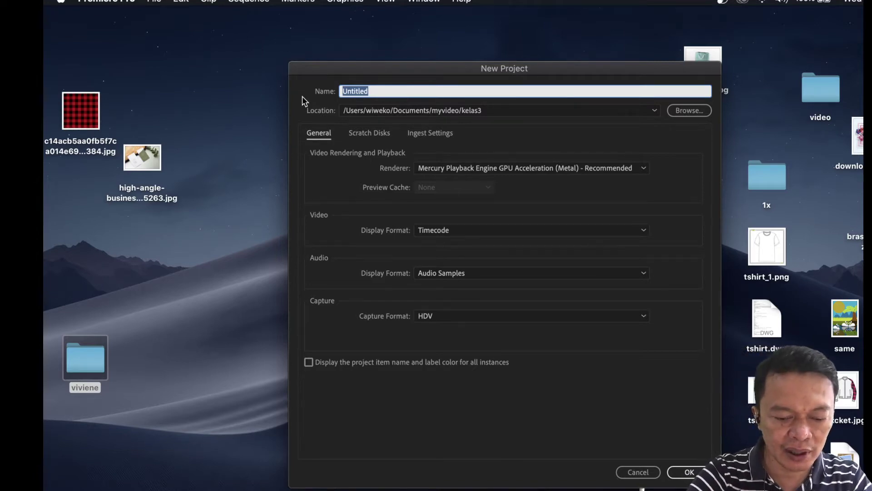
{"action": "key", "text": "BackSpace"}
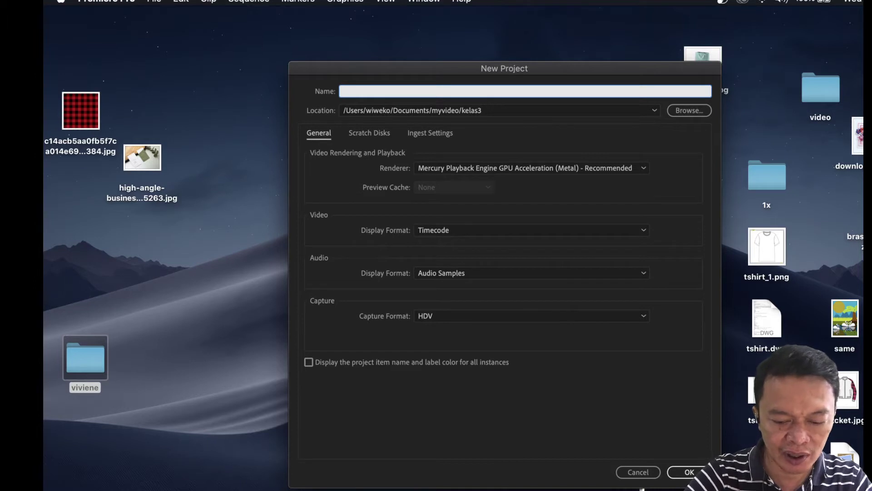
{"action": "type", "text": "key"}
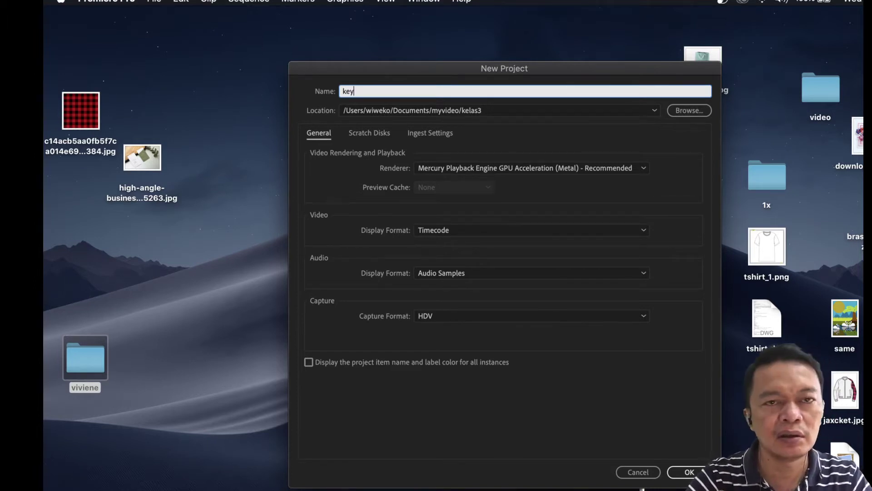
{"action": "type", "text": "frame"}
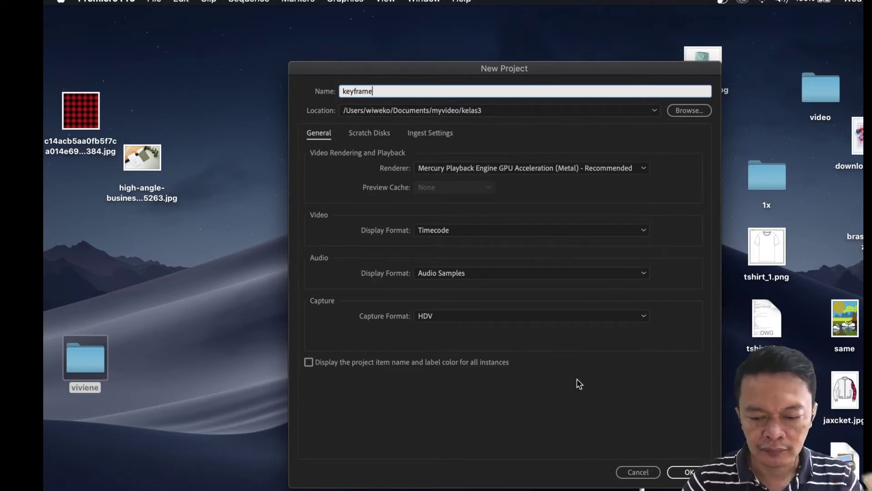
{"action": "left_click", "coordinate": [688, 473]}
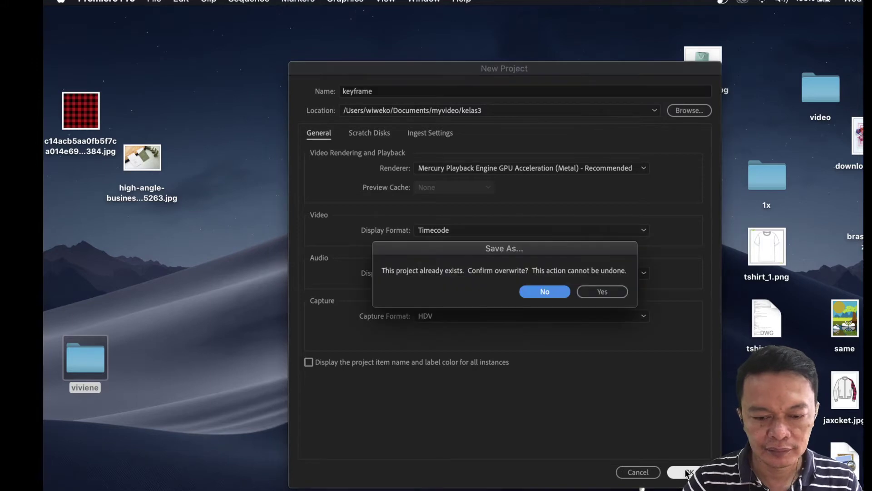
{"action": "left_click", "coordinate": [609, 292]}
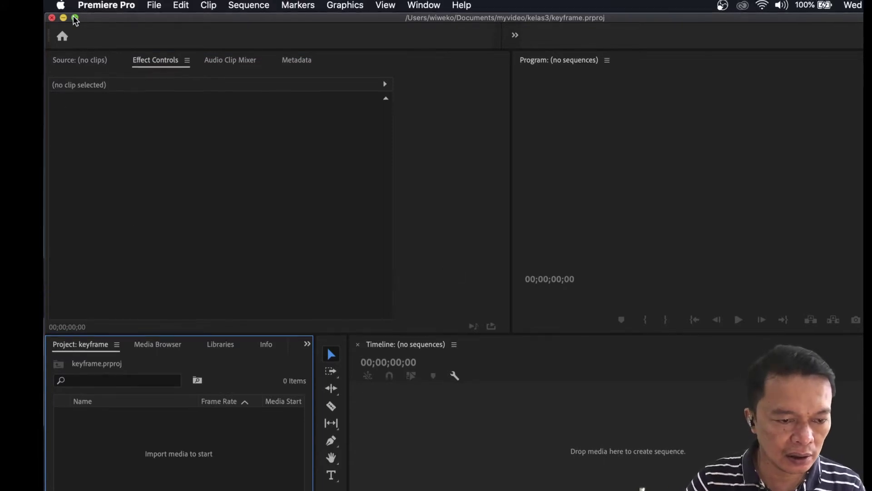
Create a new sequence from the DVCPROHD 1080i50 preset, keeping the default name Sequence 01
{"action": "mouse_move", "coordinate": [75, 18]}
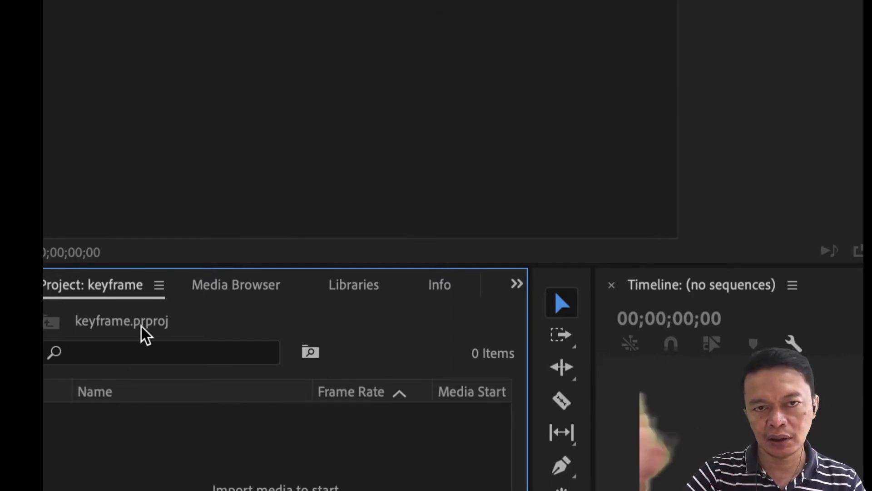
{"action": "mouse_move", "coordinate": [71, 18]}
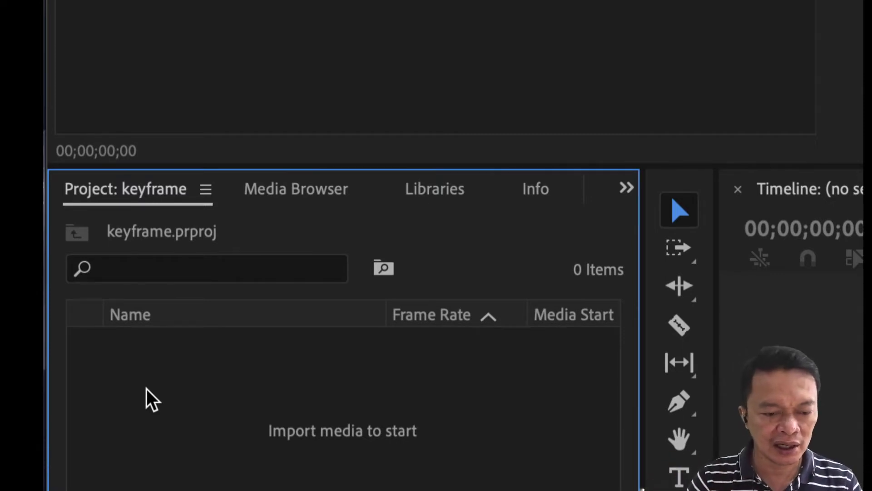
{"action": "right_click", "coordinate": [110, 369]}
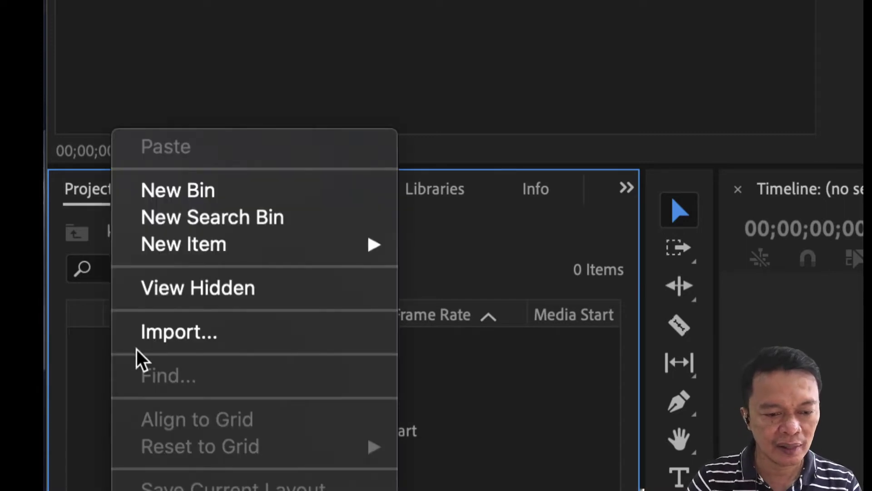
{"action": "mouse_move", "coordinate": [207, 254]}
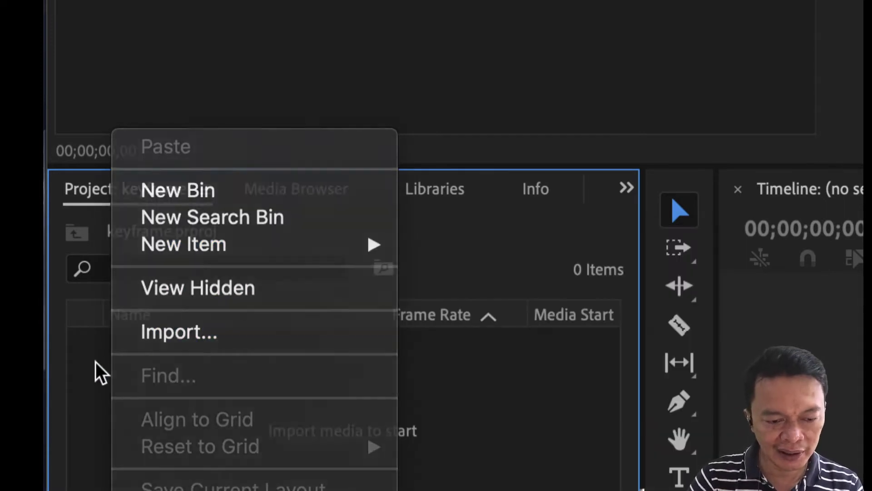
{"action": "left_click", "coordinate": [97, 361]}
{"action": "right_click", "coordinate": [98, 361]}
{"action": "mouse_move", "coordinate": [165, 246]}
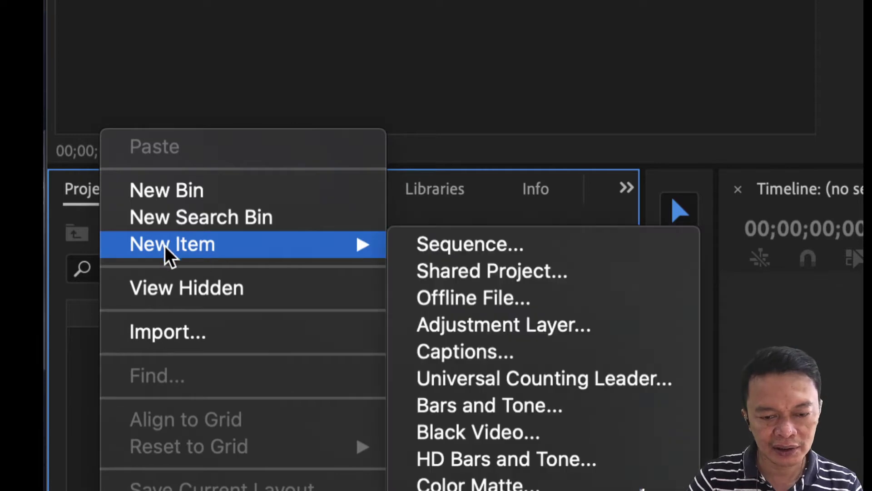
{"action": "left_click", "coordinate": [635, 241]}
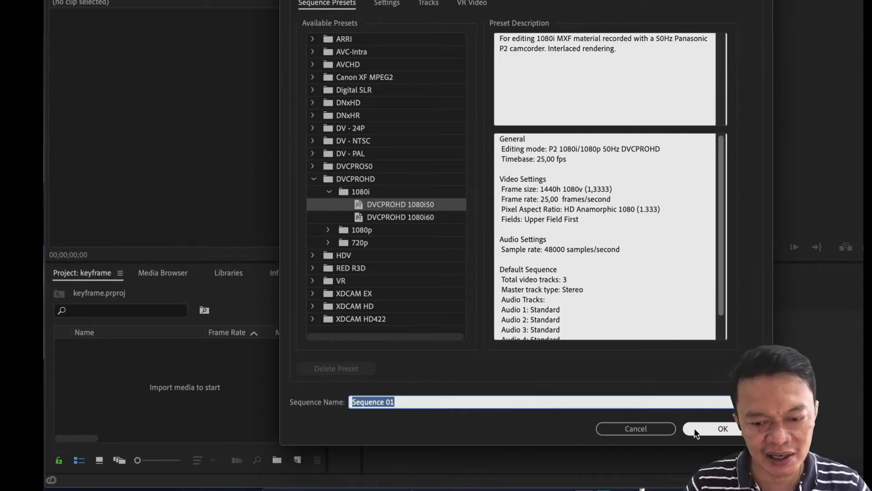
{"action": "left_click", "coordinate": [710, 427]}
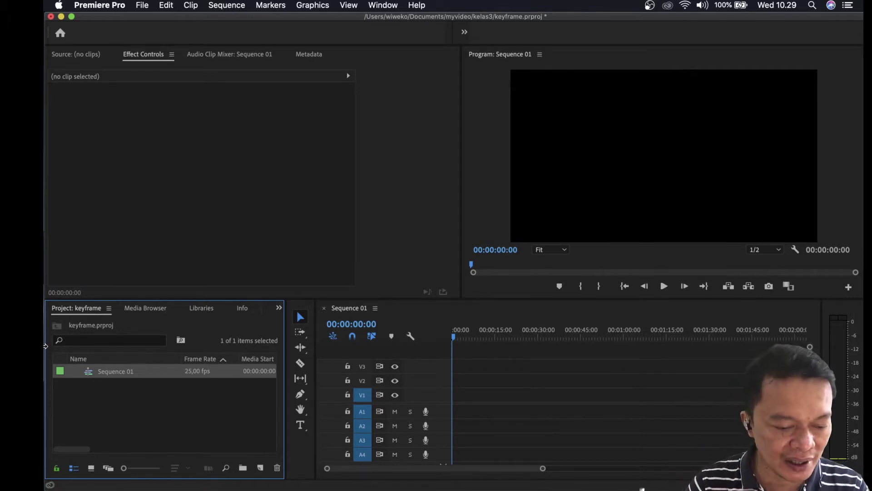
{"action": "left_click", "coordinate": [69, 402]}
{"action": "right_click", "coordinate": [68, 402]}
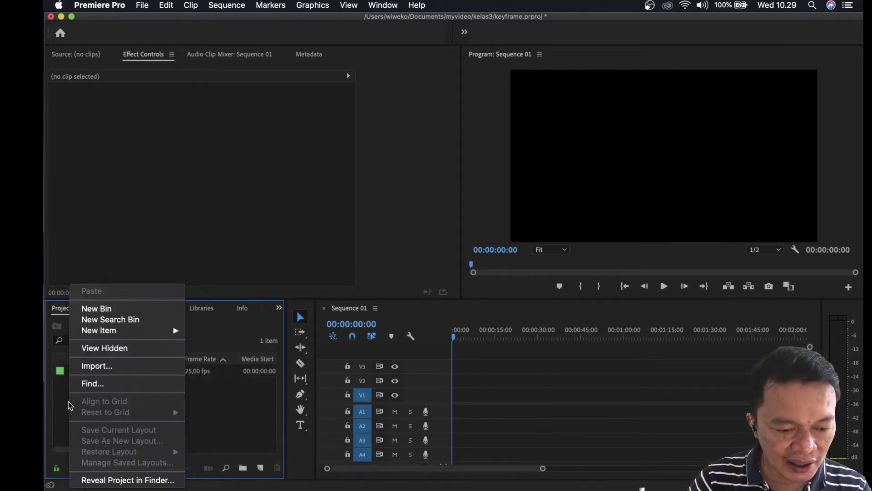
{"action": "left_click", "coordinate": [90, 366]}
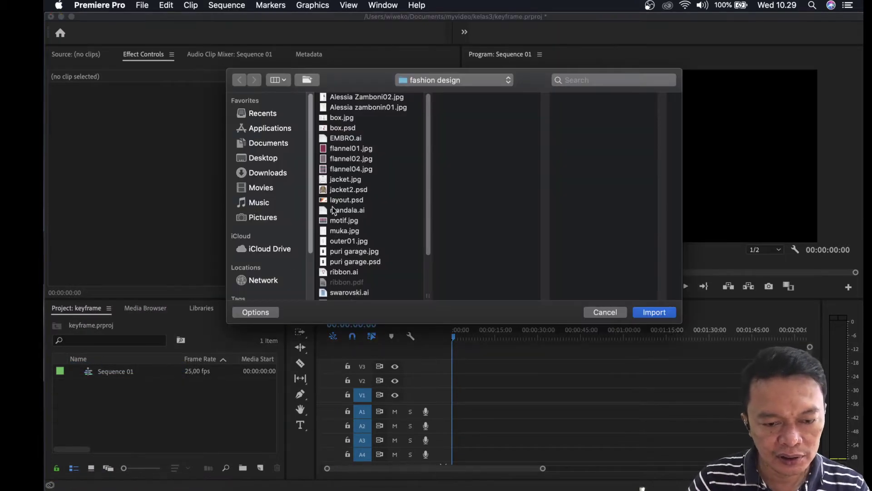
{"action": "left_click", "coordinate": [273, 145]}
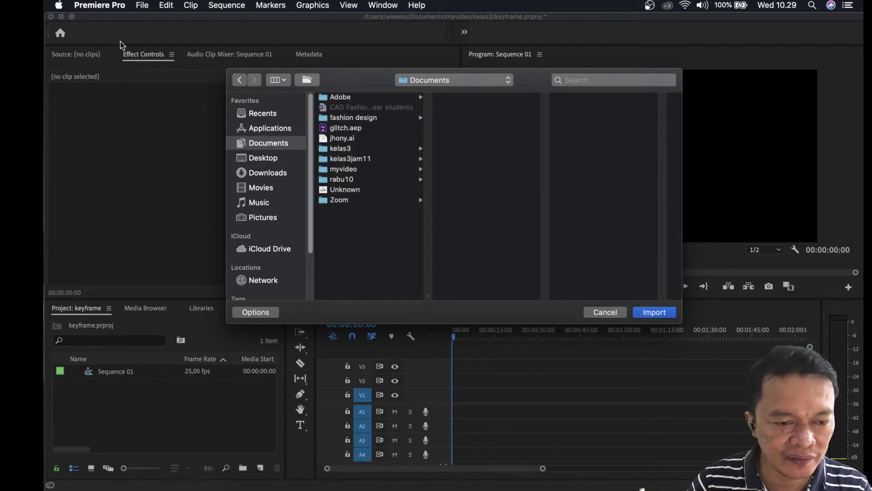
{"action": "left_click_drag", "start_coordinate": [121, 21], "coordinate": [186, 8]}
{"action": "left_click", "coordinate": [271, 159]}
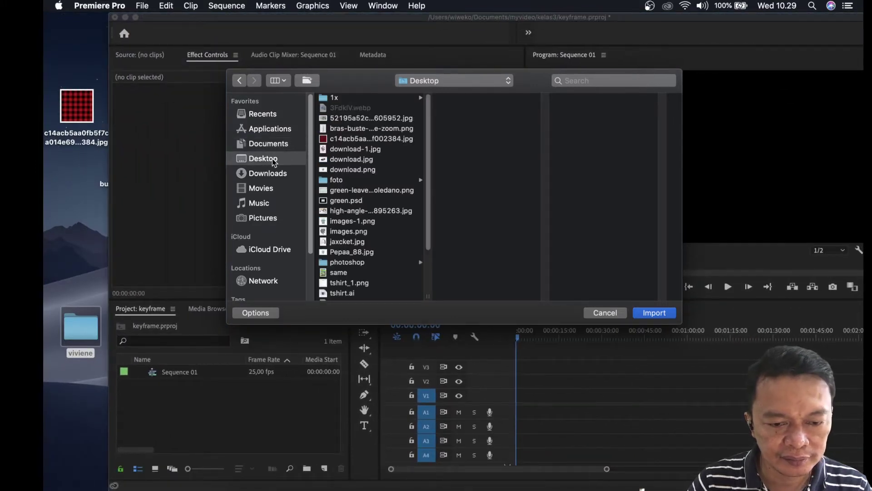
{"action": "left_click_drag", "start_coordinate": [261, 19], "coordinate": [203, 19]}
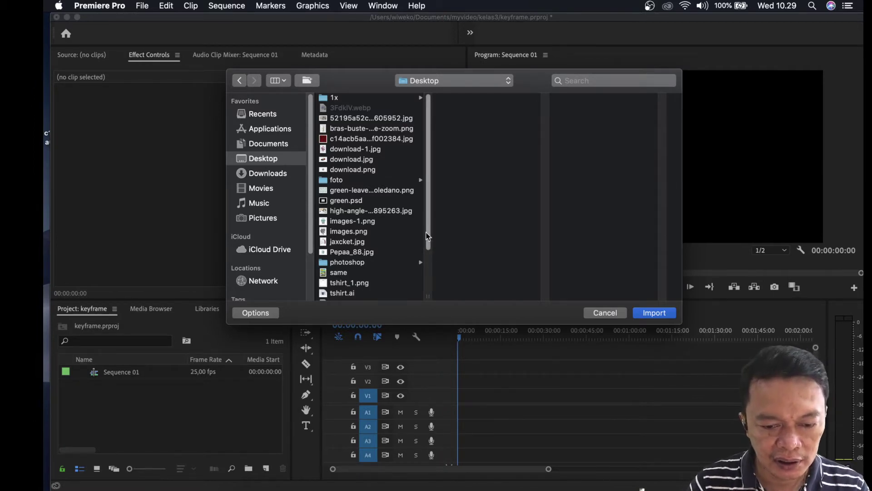
{"action": "left_click_drag", "start_coordinate": [432, 268], "coordinate": [429, 307]}
{"action": "left_click", "coordinate": [335, 296]}
{"action": "key", "text": "Return"}
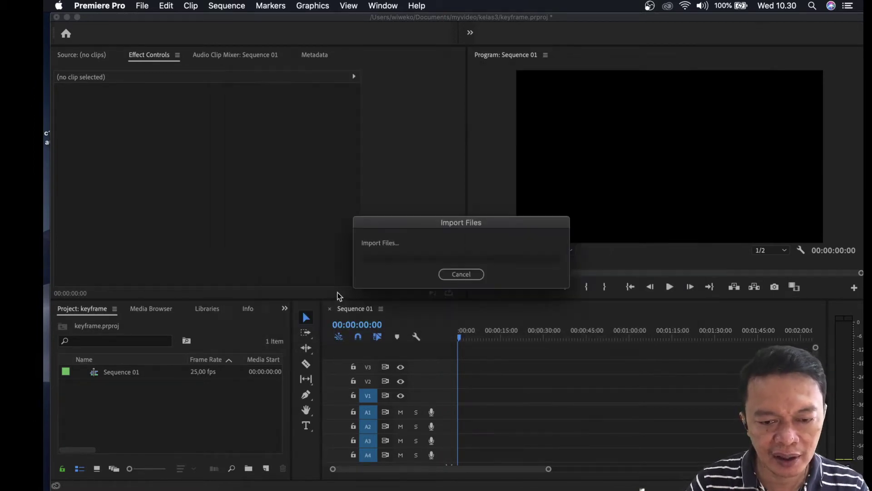
{"action": "left_click", "coordinate": [460, 275]}
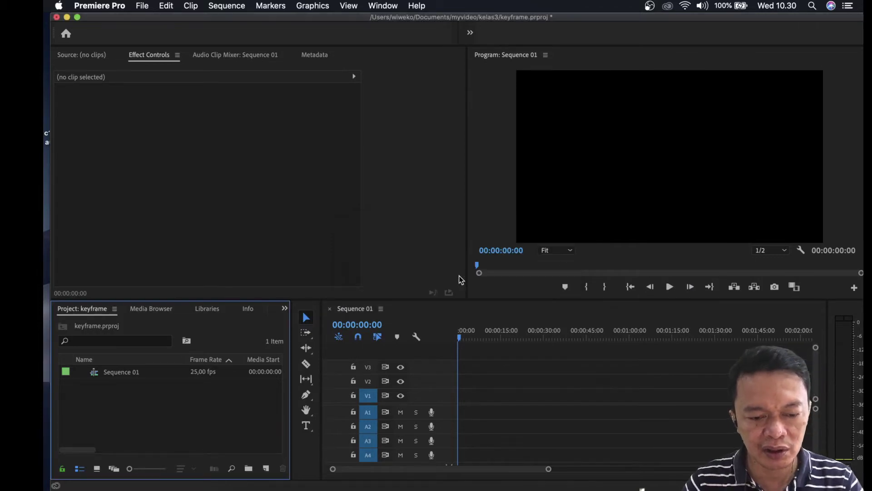
Import the video VIVIENNE & TAMAS Fashion Film Showreel 2019.mp4 from the viviene folder into the project
{"action": "right_click", "coordinate": [100, 402]}
{"action": "left_click", "coordinate": [137, 372]}
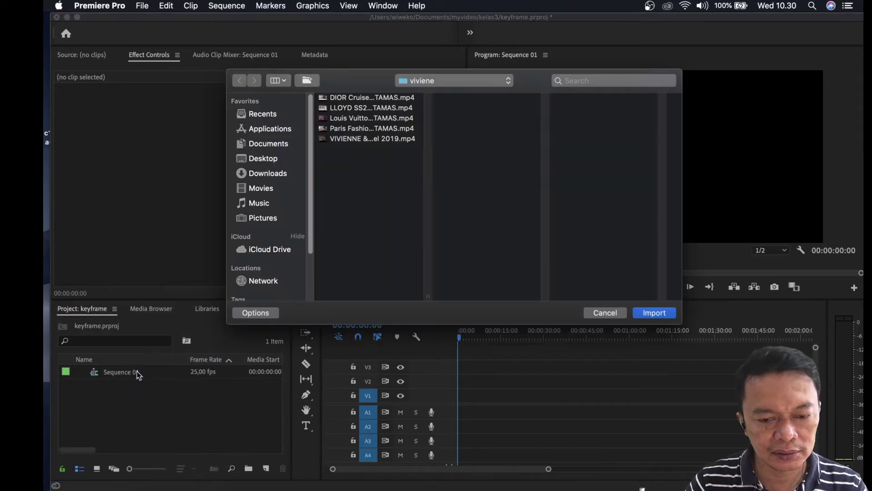
{"action": "left_click", "coordinate": [376, 140]}
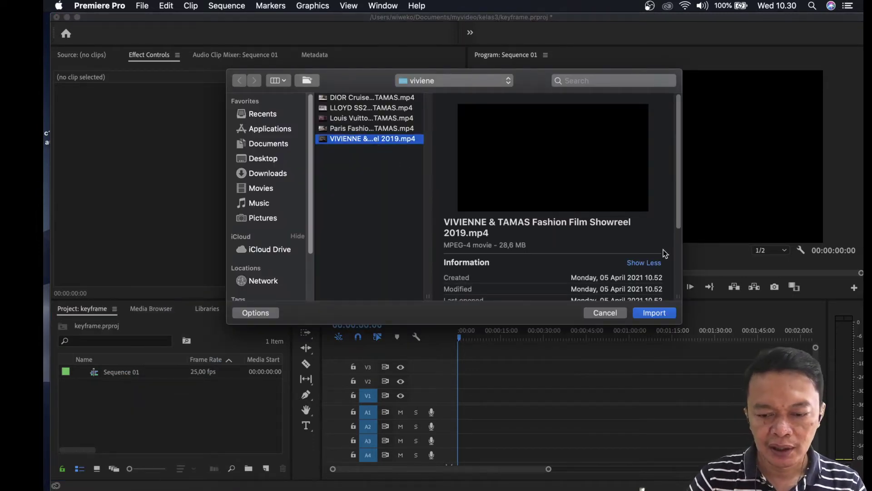
{"action": "scroll", "coordinate": [654, 254], "scroll_direction": "down", "scroll_amount": 4}
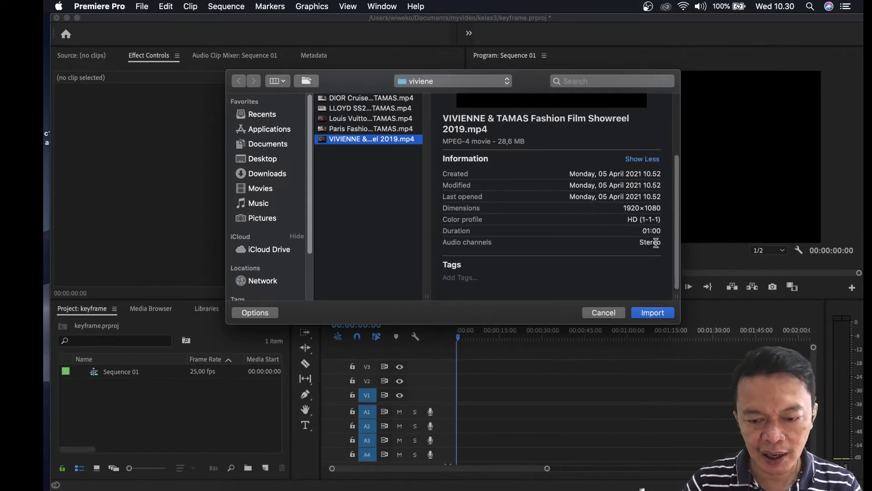
{"action": "left_click", "coordinate": [652, 312]}
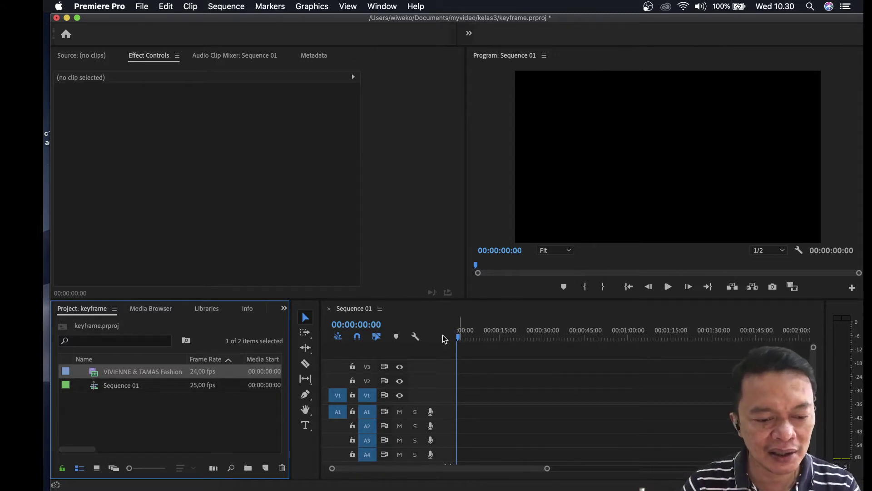
Place the showreel clip on tracks V1 and A1 at the start of Sequence 01, changing the sequence settings to match the clip
{"action": "left_click", "coordinate": [131, 389]}
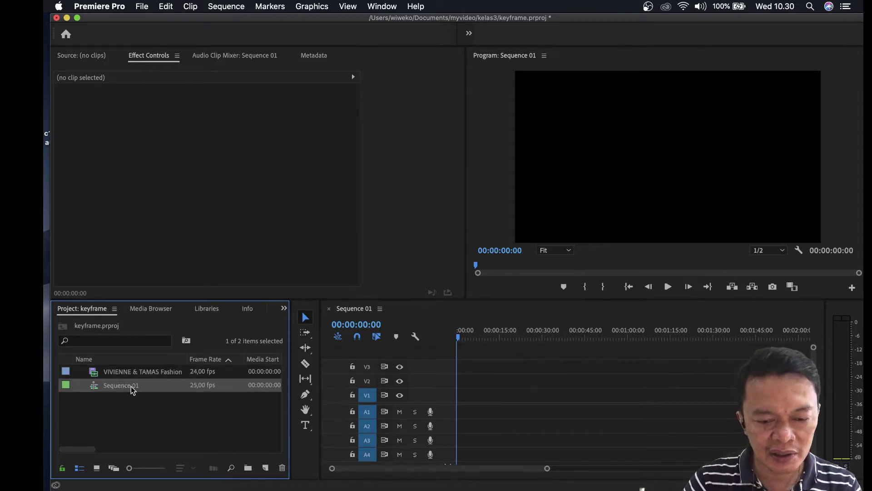
{"action": "left_click", "coordinate": [539, 356]}
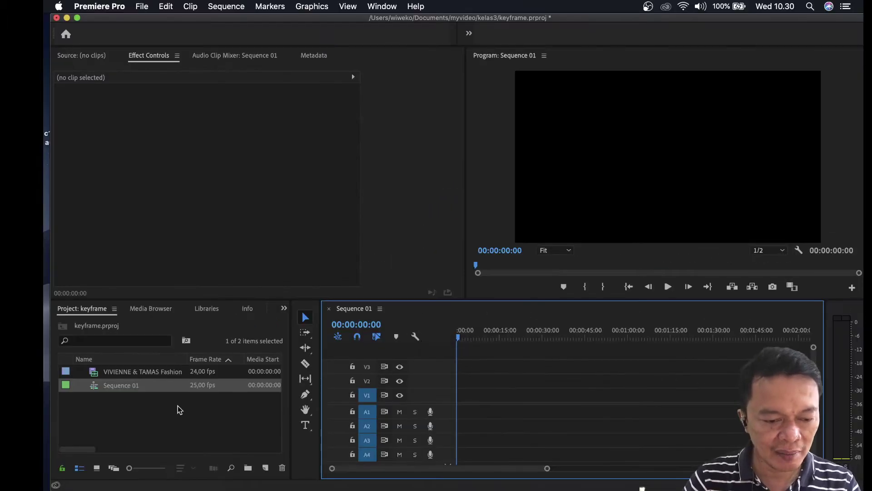
{"action": "left_click", "coordinate": [106, 377]}
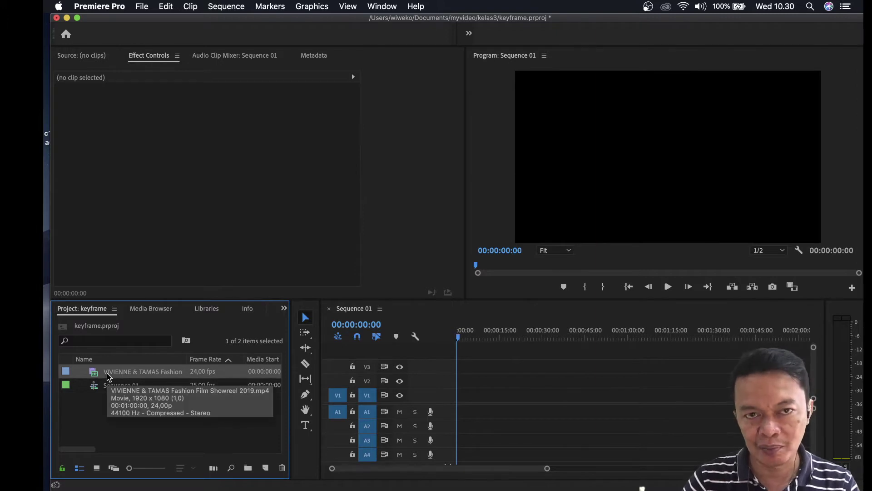
{"action": "left_click_drag", "start_coordinate": [109, 377], "coordinate": [462, 400]}
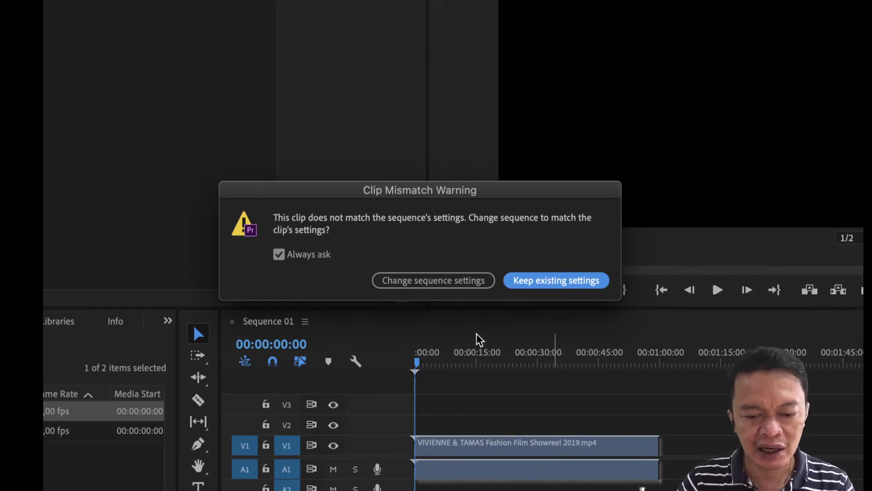
{"action": "left_click", "coordinate": [452, 280]}
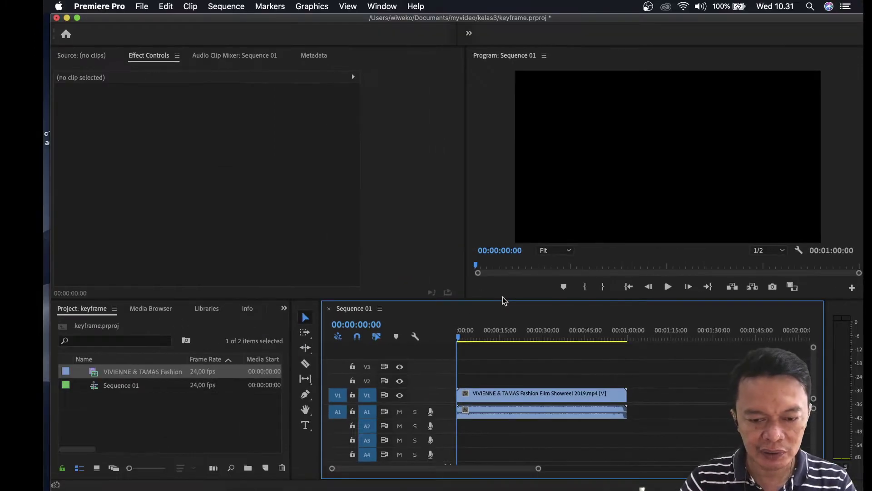
Move the playhead to 00:00:05:10 to preview the showreel, and delete the clip from the timeline
{"action": "left_click_drag", "start_coordinate": [458, 338], "coordinate": [472, 338]}
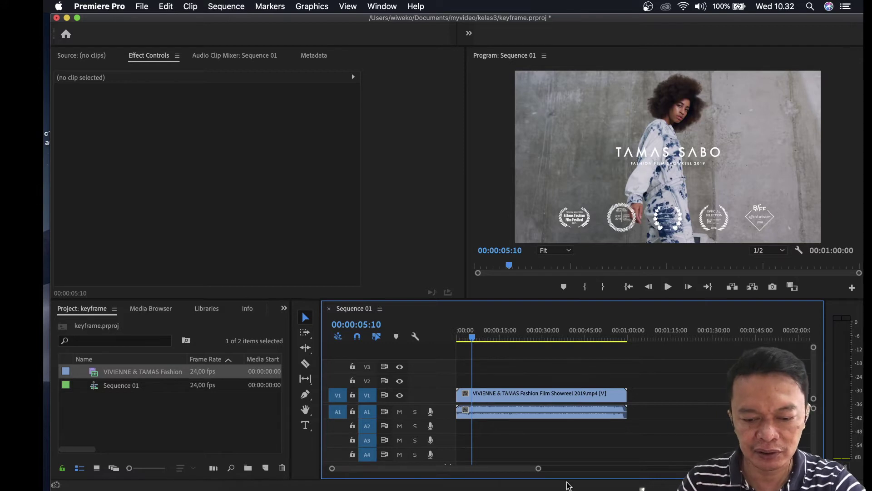
{"action": "left_click", "coordinate": [563, 397]}
{"action": "key", "text": "Delete"}
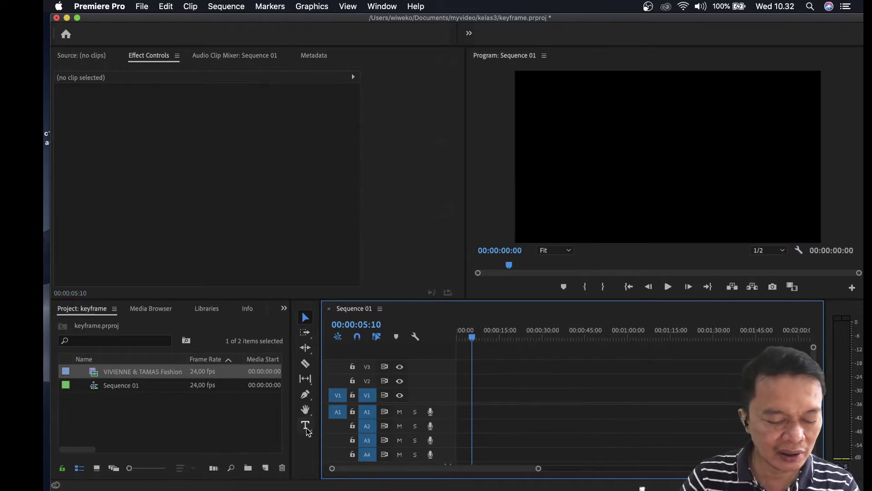
Import layout.psd from the fashion design folder in Documents as a Sequence, with all layers included and footage dimensions at Document Size
{"action": "right_click", "coordinate": [67, 415]}
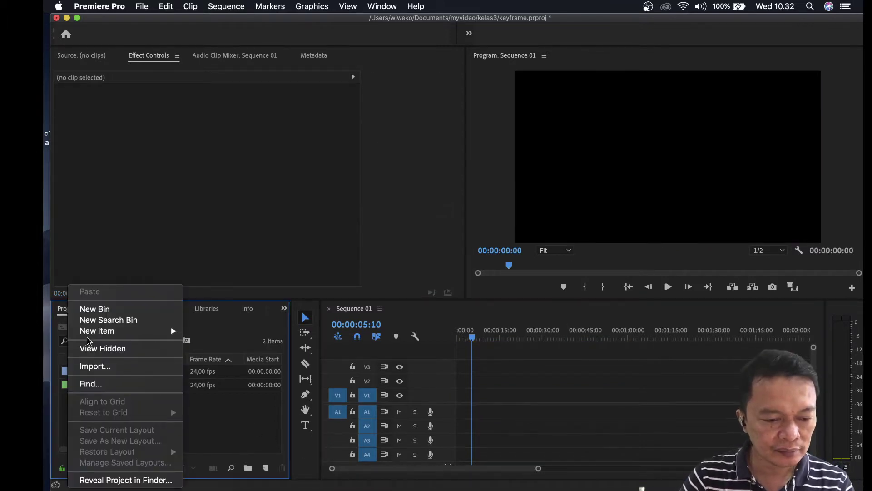
{"action": "left_click", "coordinate": [93, 369]}
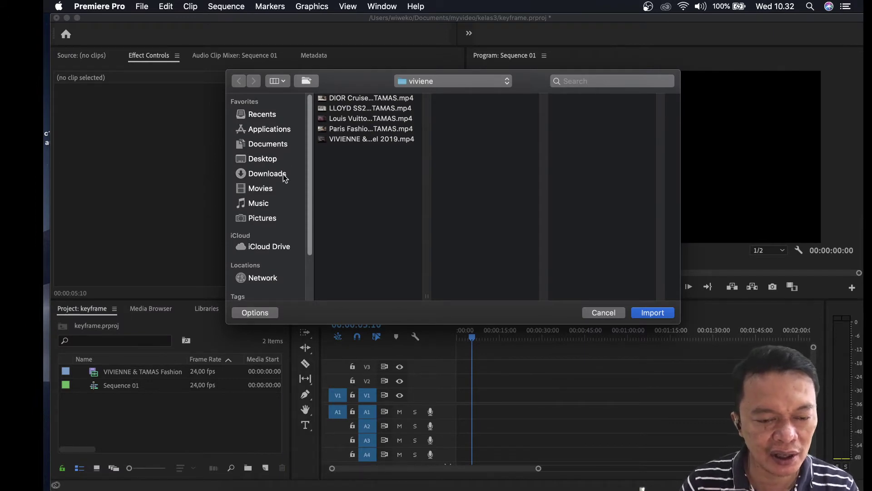
{"action": "left_click", "coordinate": [273, 146]}
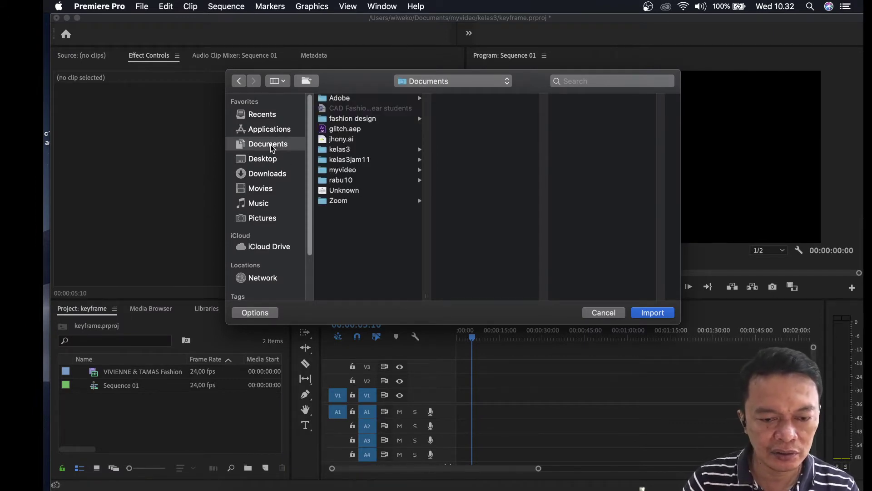
{"action": "left_click", "coordinate": [352, 119]}
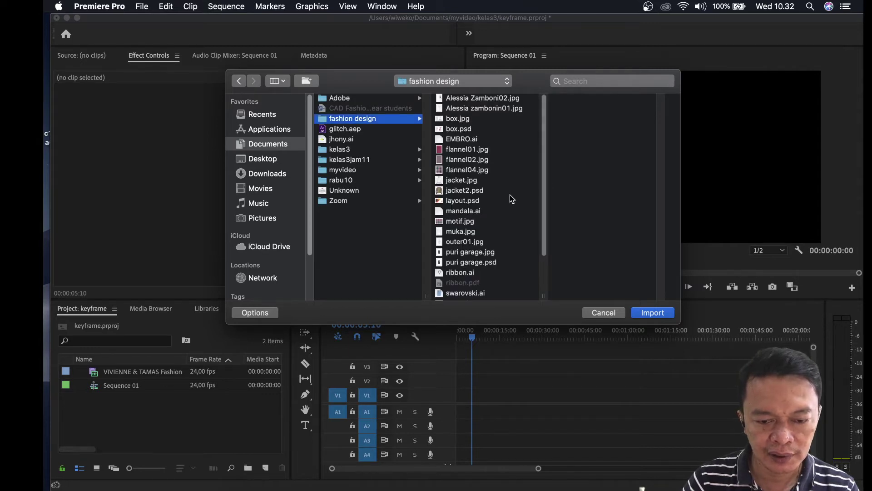
{"action": "left_click", "coordinate": [476, 202]}
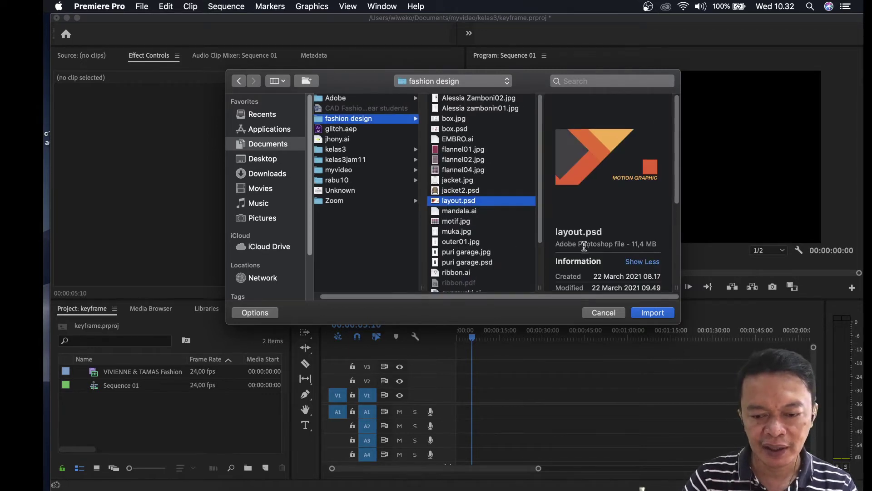
{"action": "scroll", "coordinate": [584, 246], "scroll_direction": "down", "scroll_amount": 3}
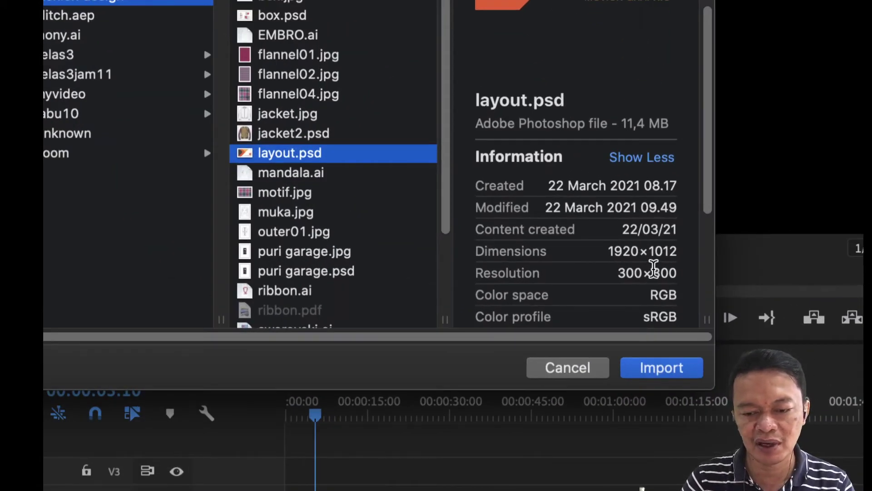
{"action": "left_click", "coordinate": [647, 365]}
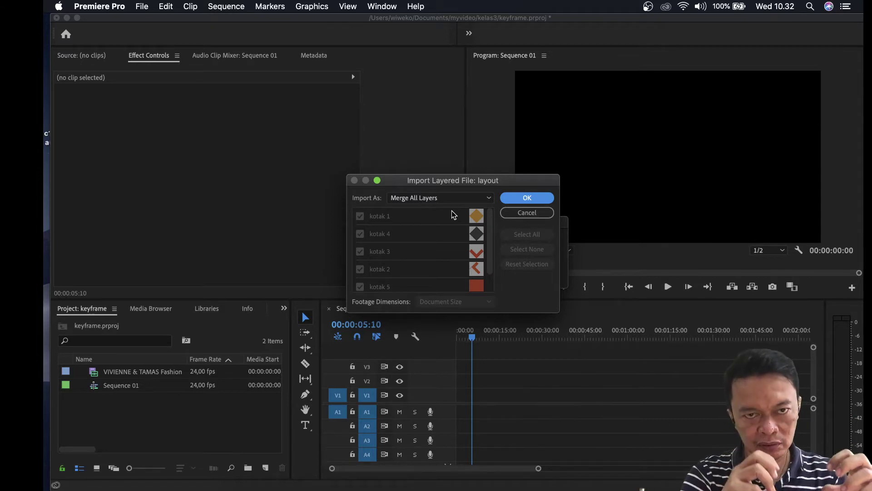
{"action": "left_click", "coordinate": [488, 199]}
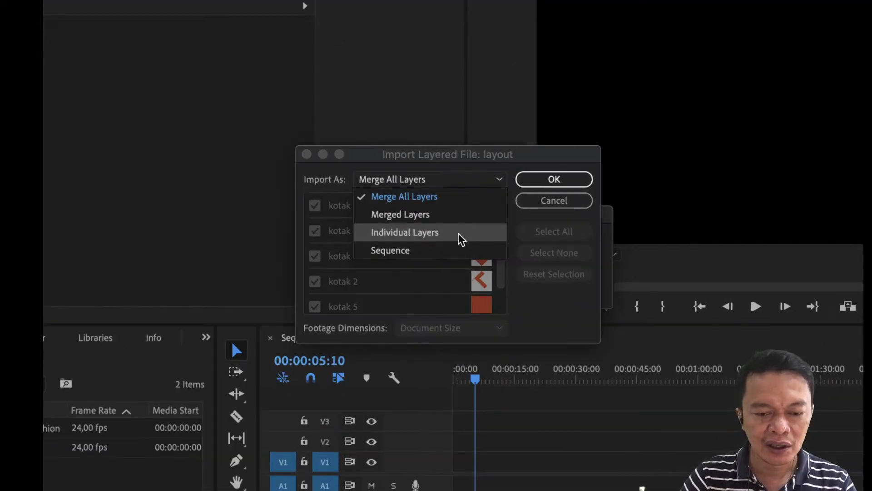
{"action": "left_click", "coordinate": [408, 253]}
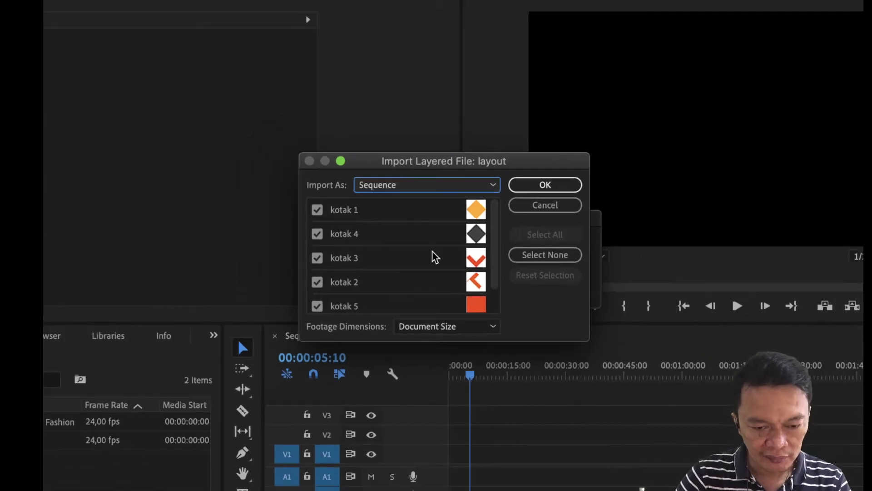
{"action": "left_click", "coordinate": [549, 184]}
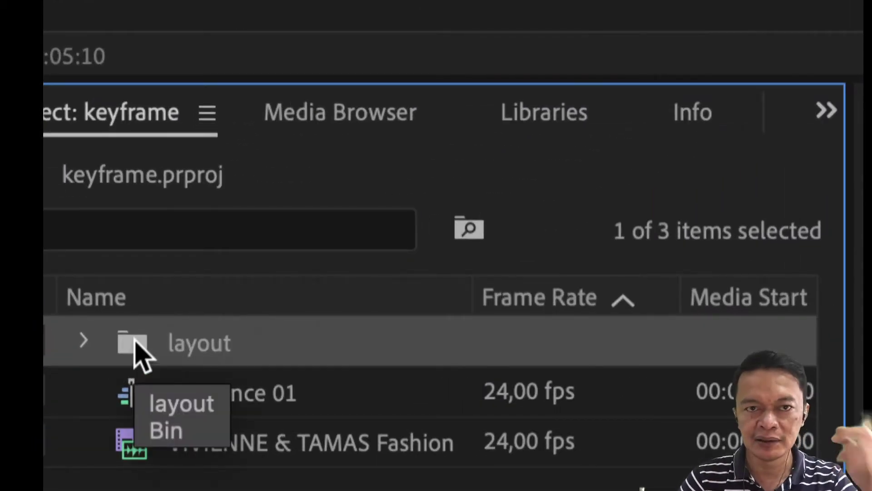
Place the layout sequence from the layout bin on V1 and A1 at the start of Sequence 01, keeping the existing sequence settings
{"action": "left_click", "coordinate": [85, 342]}
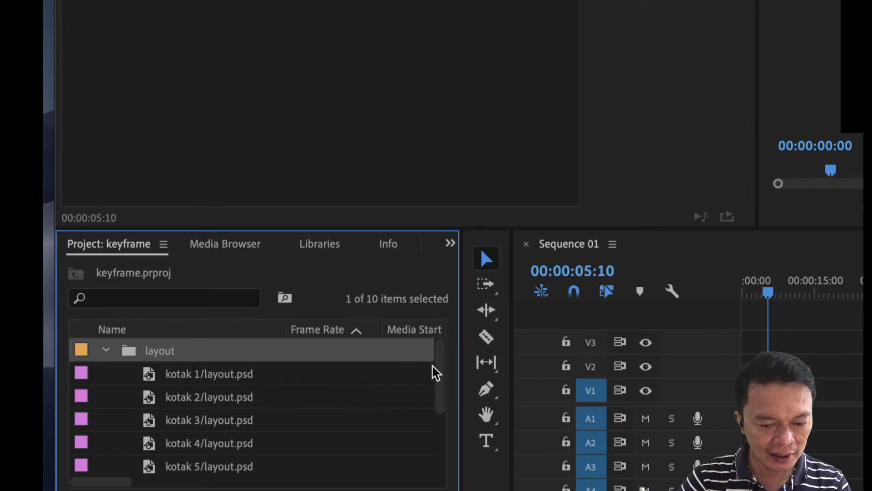
{"action": "left_click_drag", "start_coordinate": [437, 363], "coordinate": [437, 417]}
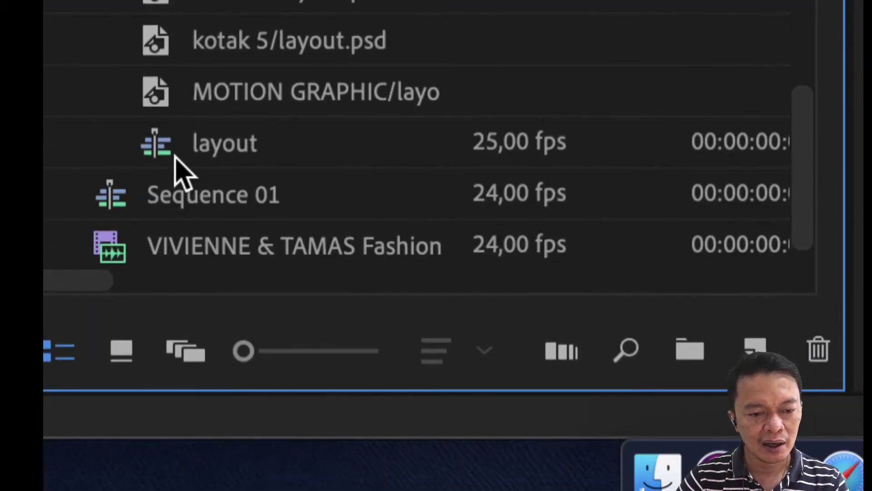
{"action": "mouse_move", "coordinate": [138, 159]}
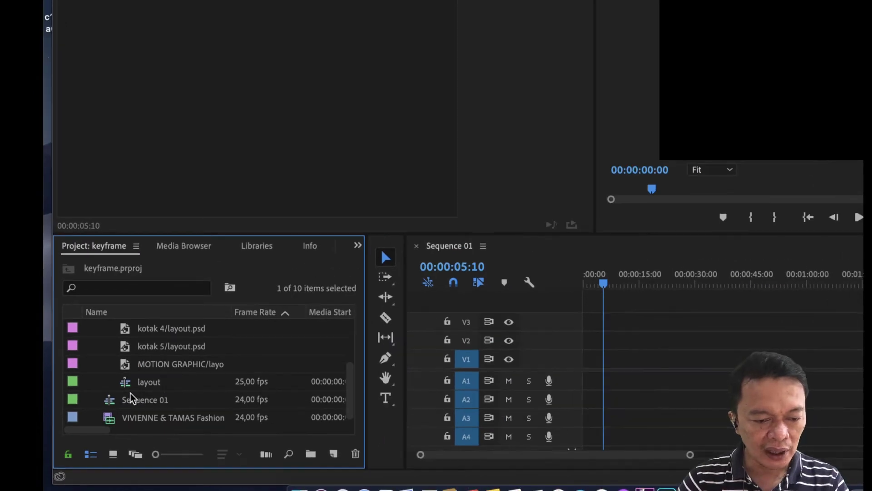
{"action": "left_click_drag", "start_coordinate": [124, 387], "coordinate": [586, 368]}
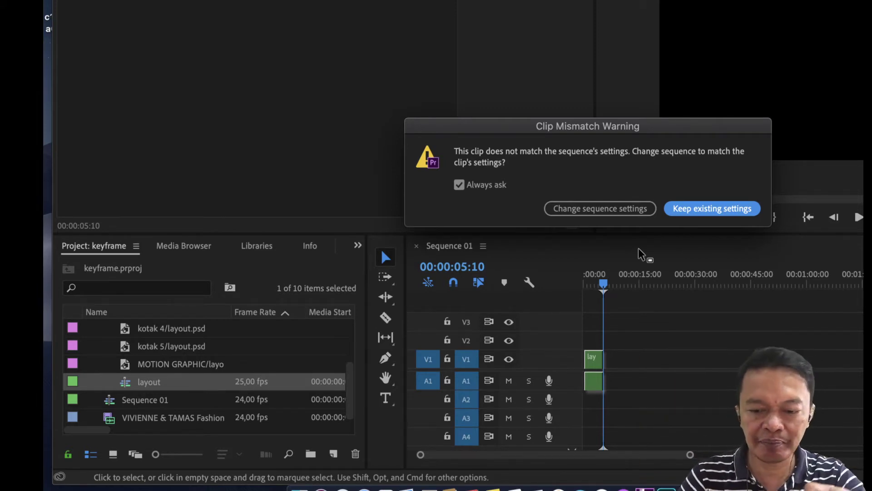
{"action": "left_click", "coordinate": [698, 211]}
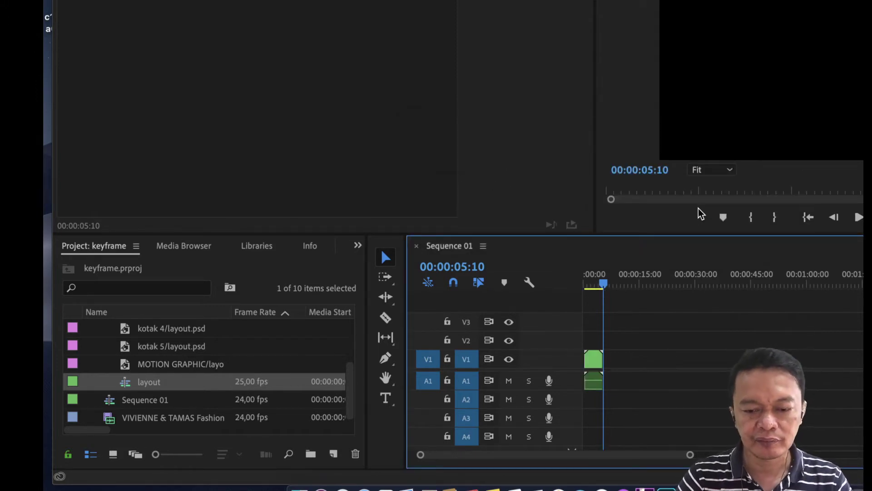
Preview Sequence 01 at 00:00:01:19 and open the nested layout clip to compare its layer tracks with the parent sequence
{"action": "mouse_move", "coordinate": [601, 286]}
{"action": "left_mouse_down"}
{"action": "mouse_move", "coordinate": [585, 288]}
{"action": "mouse_move", "coordinate": [596, 288]}
{"action": "left_mouse_up"}
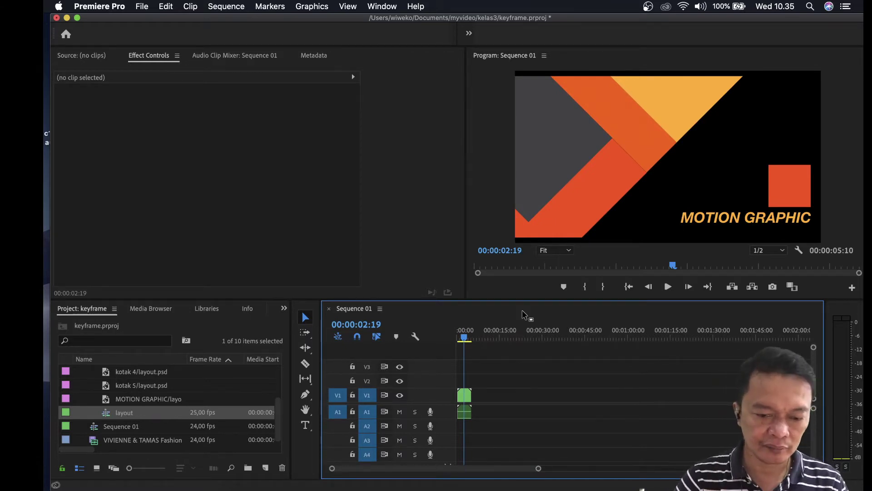
{"action": "left_click_drag", "start_coordinate": [463, 336], "coordinate": [461, 339]}
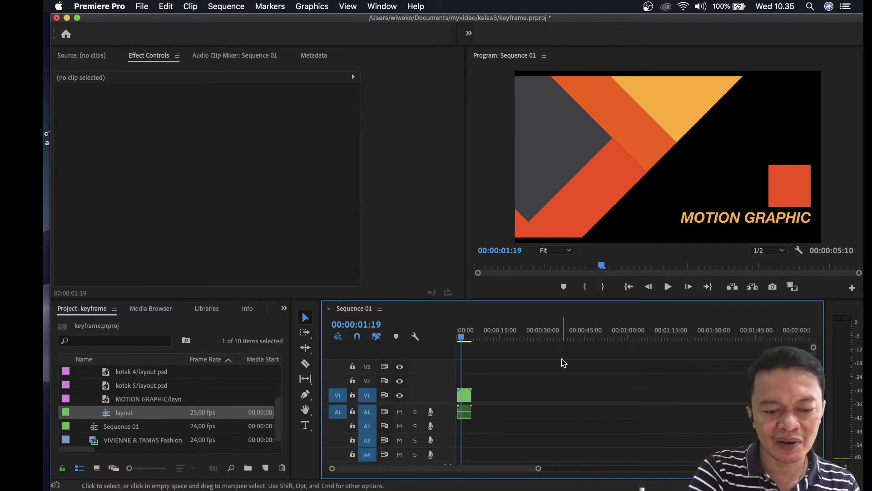
{"action": "left_click", "coordinate": [468, 400]}
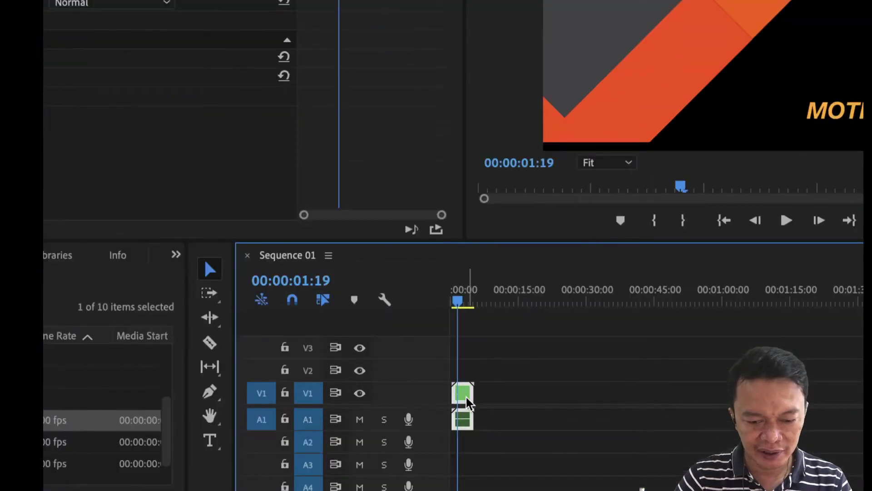
{"action": "double_click", "coordinate": [464, 396]}
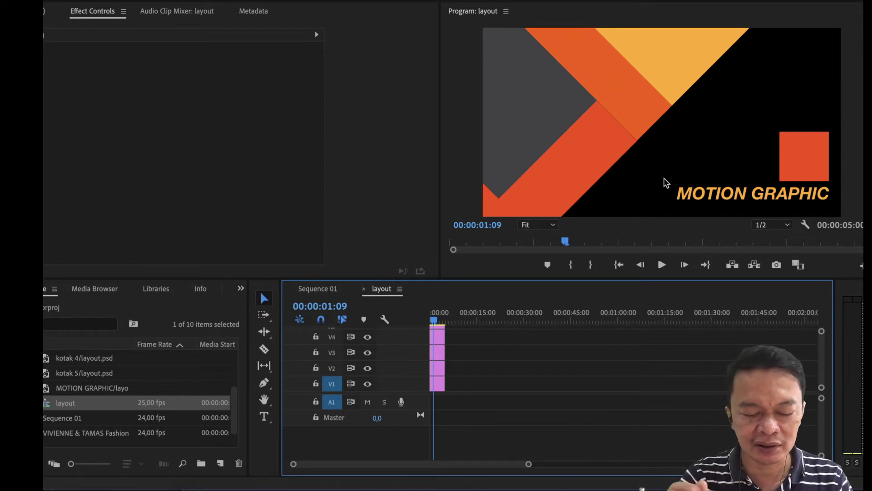
{"action": "left_click", "coordinate": [319, 289]}
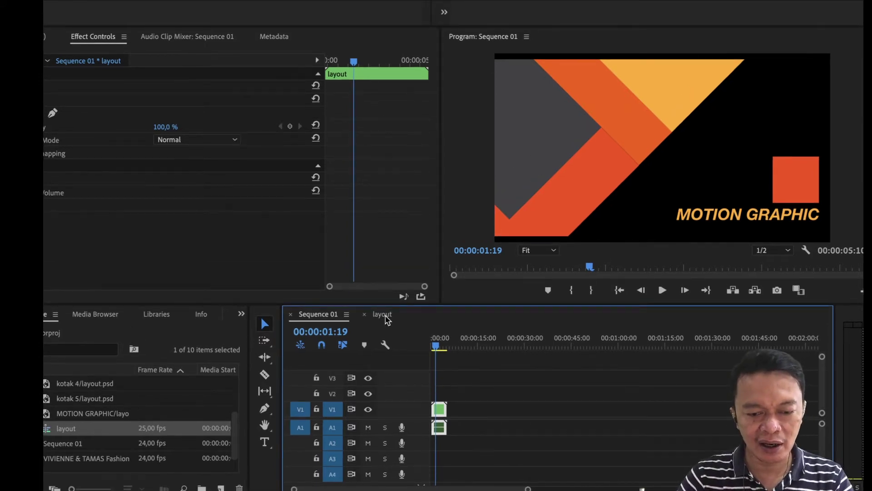
{"action": "left_click", "coordinate": [383, 315]}
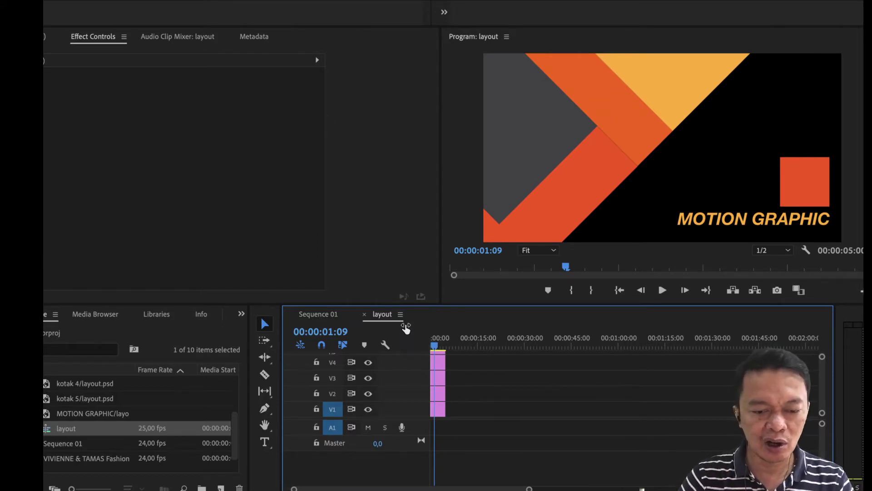
In Sequence 01, set the layout clip's Motion Scale to 109 so the artwork fills the frame
{"action": "left_click", "coordinate": [318, 315]}
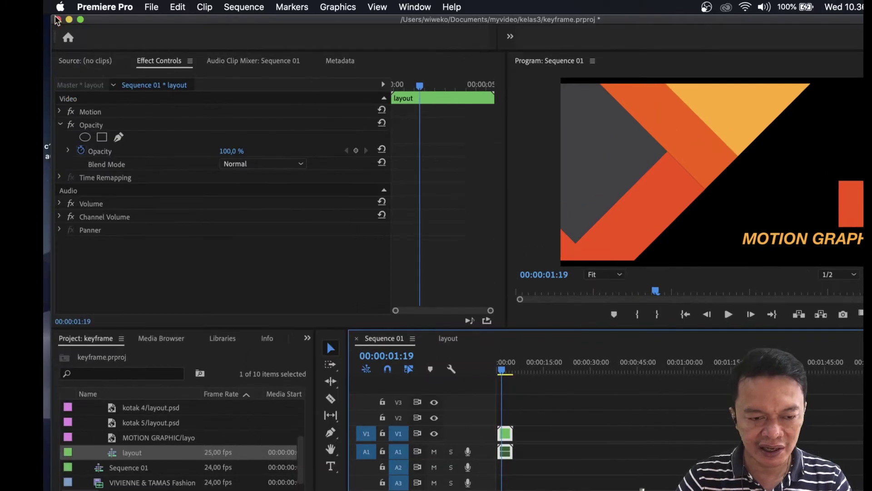
{"action": "left_click", "coordinate": [59, 111]}
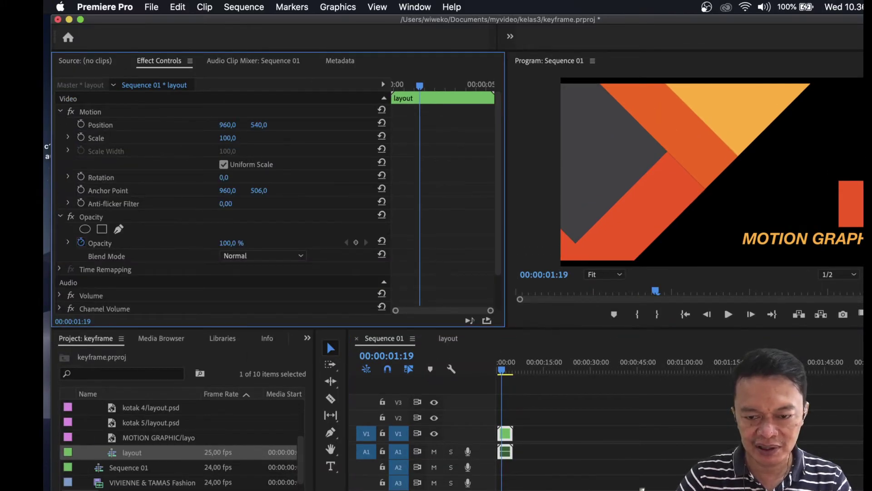
{"action": "left_click", "coordinate": [228, 138]}
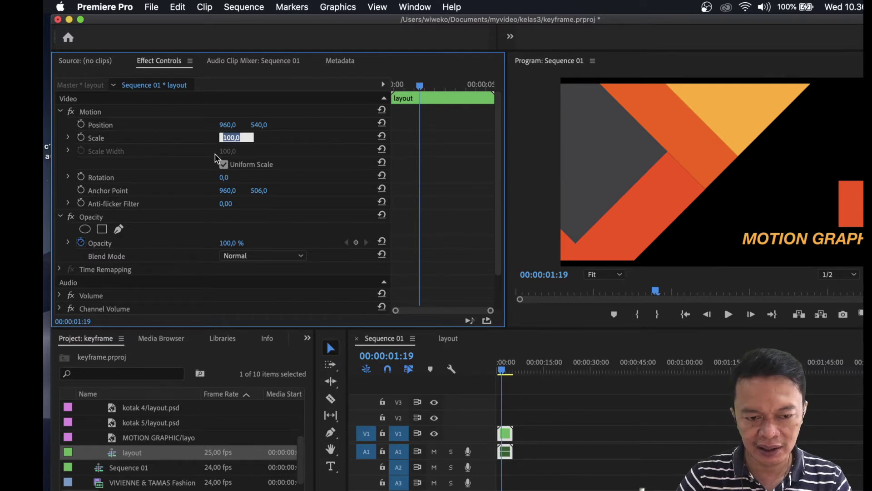
{"action": "left_click", "coordinate": [210, 146]}
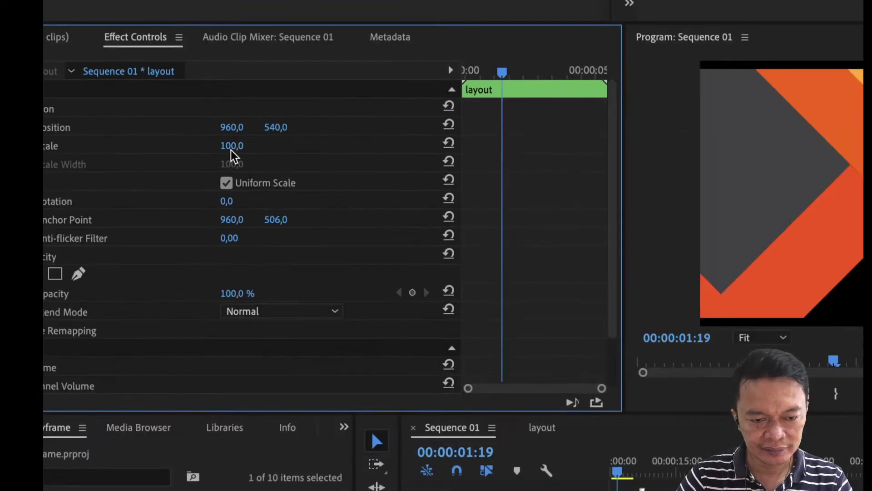
{"action": "mouse_move", "coordinate": [231, 150]}
{"action": "left_mouse_down"}
{"action": "mouse_move", "coordinate": [247, 150]}
{"action": "mouse_move", "coordinate": [226, 139]}
{"action": "mouse_move", "coordinate": [240, 141]}
{"action": "left_mouse_up"}
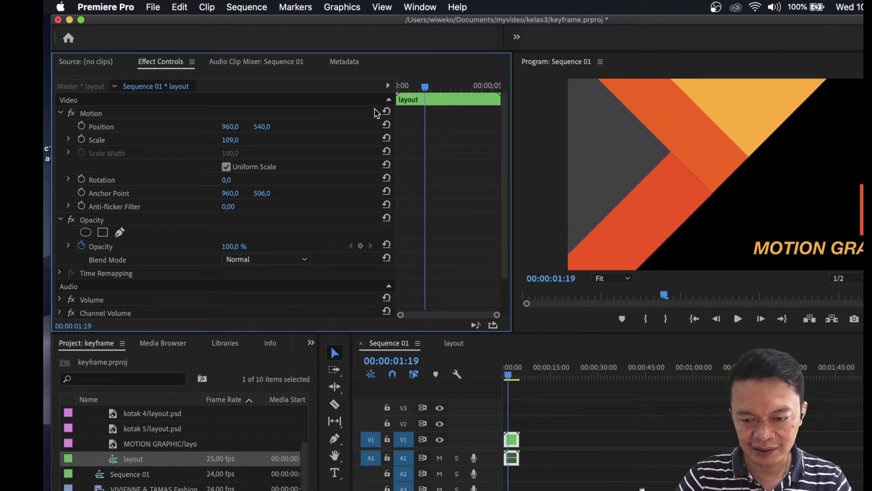
Compare the layout sequence with Sequence 01 and look through its stacked video tracks from V1 to V6
{"action": "left_click", "coordinate": [454, 344]}
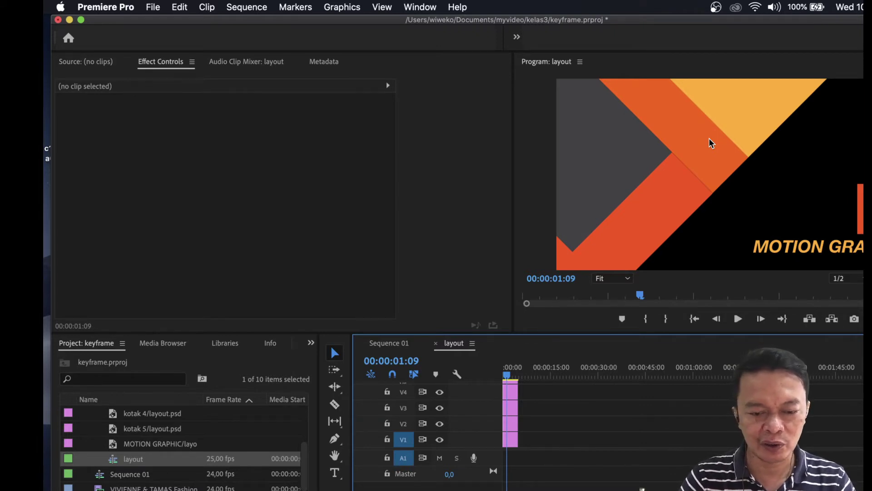
{"action": "left_click", "coordinate": [389, 343]}
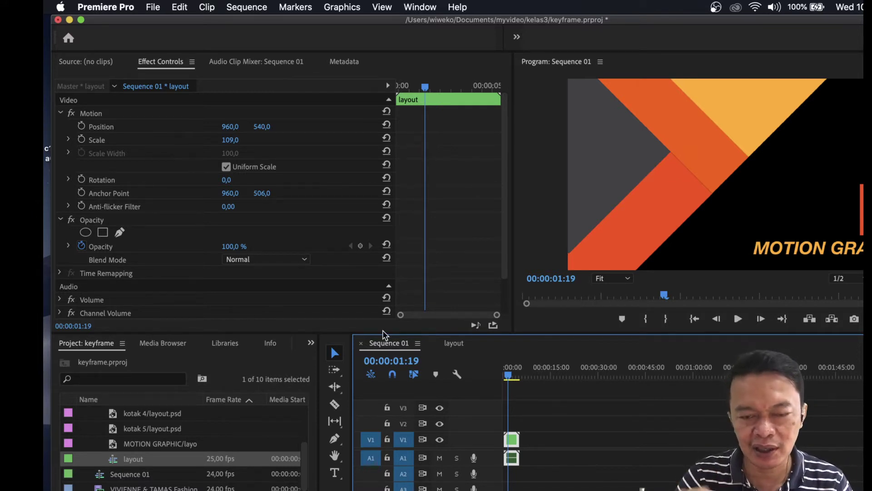
{"action": "left_click", "coordinate": [454, 344]}
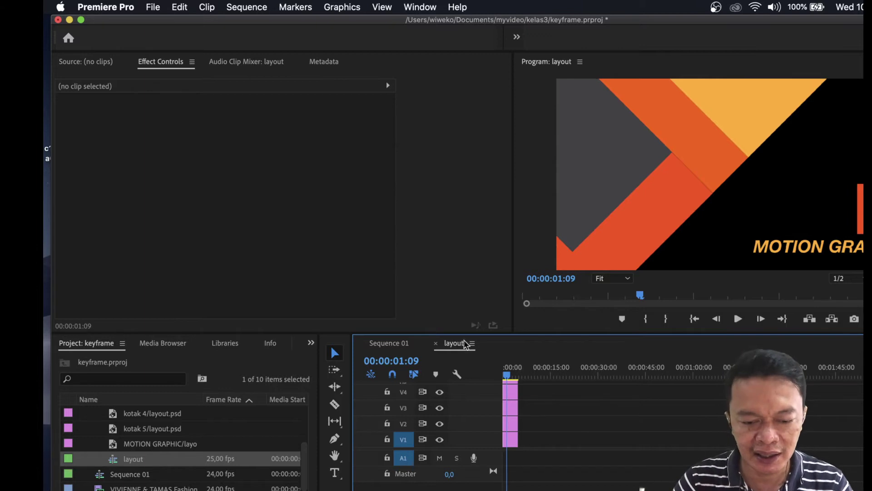
{"action": "scroll", "coordinate": [625, 413], "scroll_direction": "up", "scroll_amount": 2}
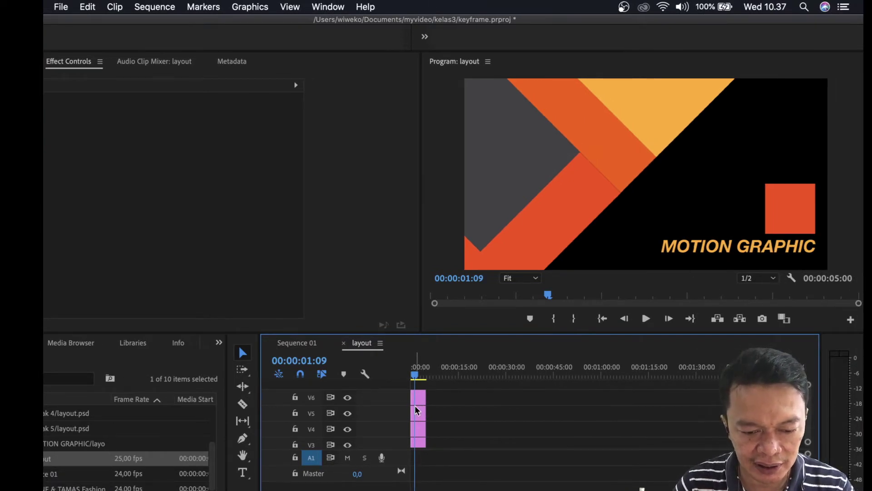
{"action": "scroll", "coordinate": [417, 417], "scroll_direction": "down", "scroll_amount": 2}
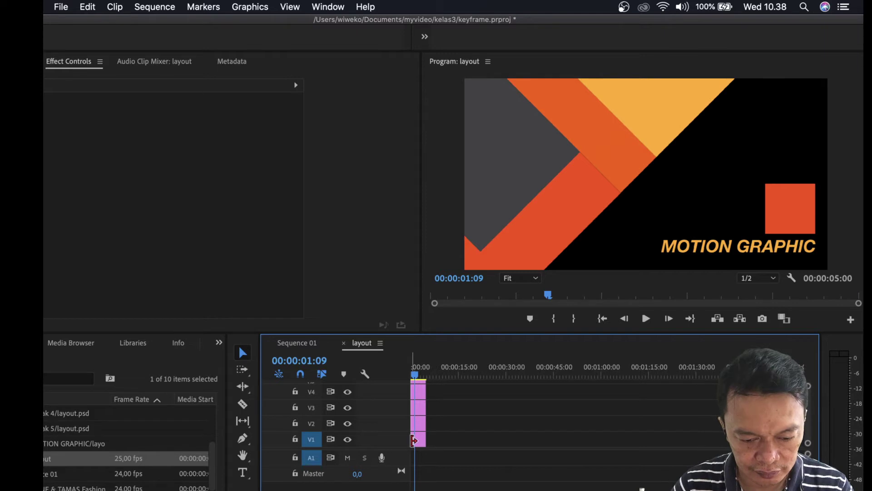
{"action": "scroll", "coordinate": [402, 414], "scroll_direction": "up", "scroll_amount": 3}
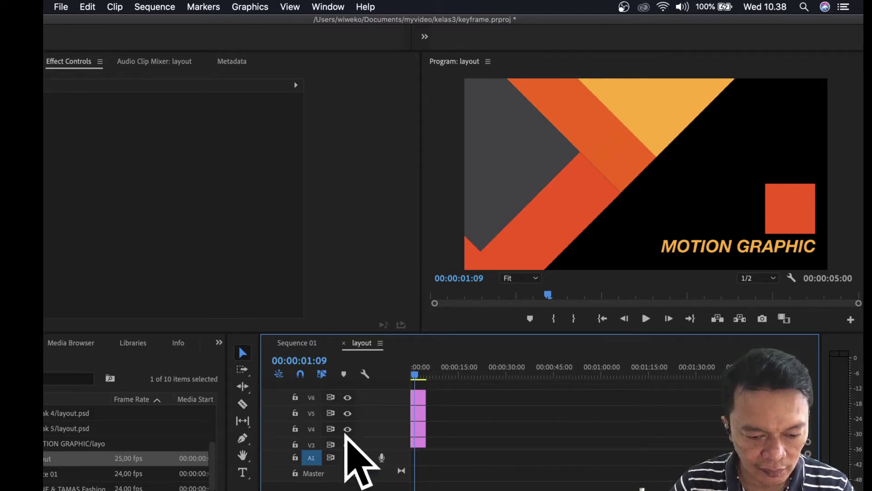
Check the kotak 1 clip on track V6 by hiding and reshowing its track, and move the playhead to 00:00:26:19
{"action": "left_click", "coordinate": [420, 399]}
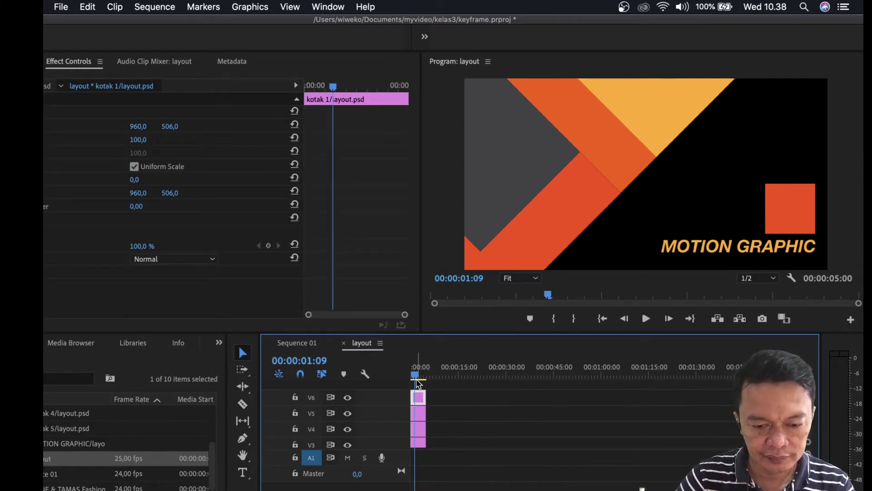
{"action": "left_click", "coordinate": [348, 398]}
{"action": "left_click", "coordinate": [348, 398]}
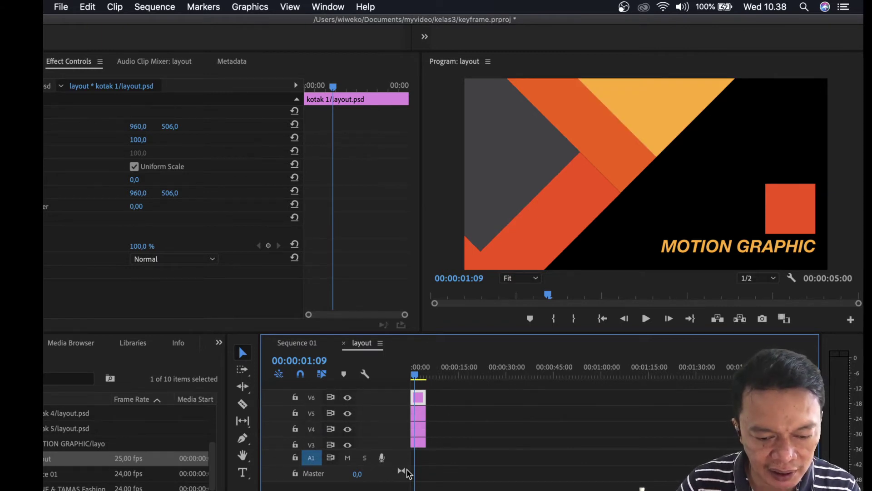
{"action": "left_click_drag", "start_coordinate": [412, 462], "coordinate": [495, 448]}
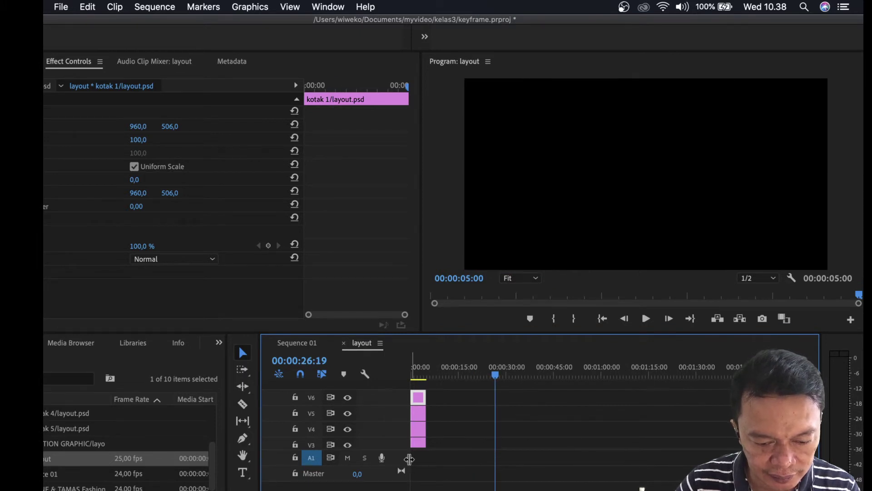
Widen the track headers of the layout timeline, check the nest-insertion toggle and turn off timeline snapping
{"action": "left_click_drag", "start_coordinate": [410, 464], "coordinate": [461, 464]}
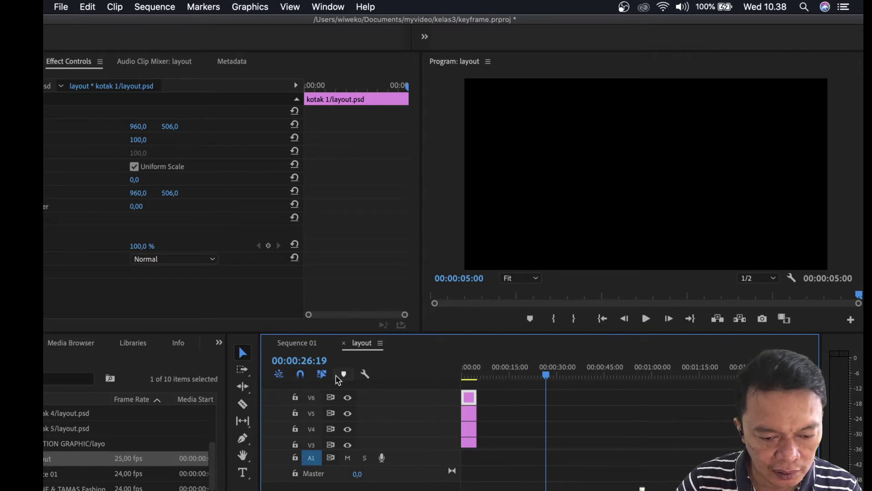
{"action": "left_click", "coordinate": [280, 376]}
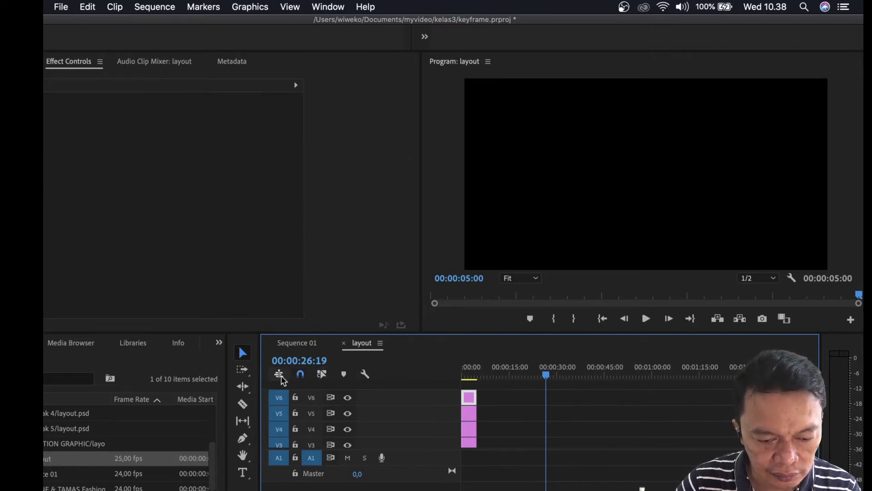
{"action": "left_click", "coordinate": [299, 375]}
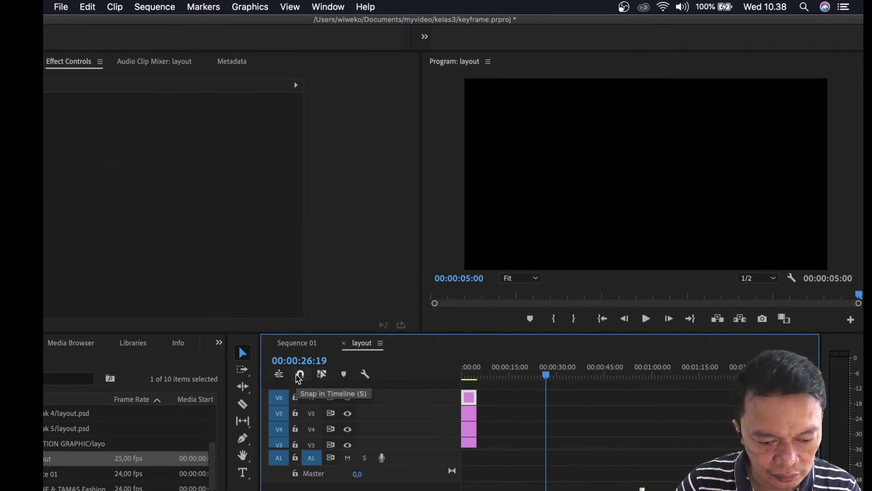
{"action": "left_click", "coordinate": [277, 376]}
{"action": "left_click", "coordinate": [279, 376]}
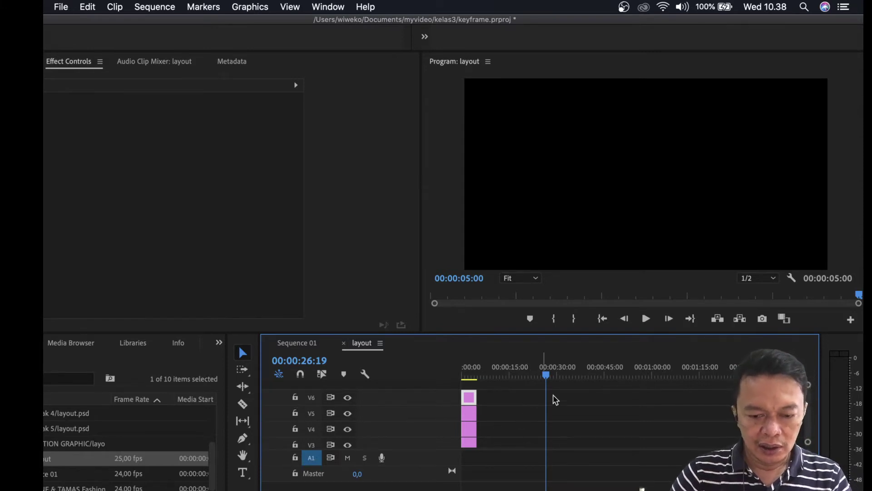
Move the playhead to 00:00:00:00 and identify the V6 layer by hiding and reshowing its track
{"action": "left_click_drag", "start_coordinate": [545, 378], "coordinate": [430, 391]}
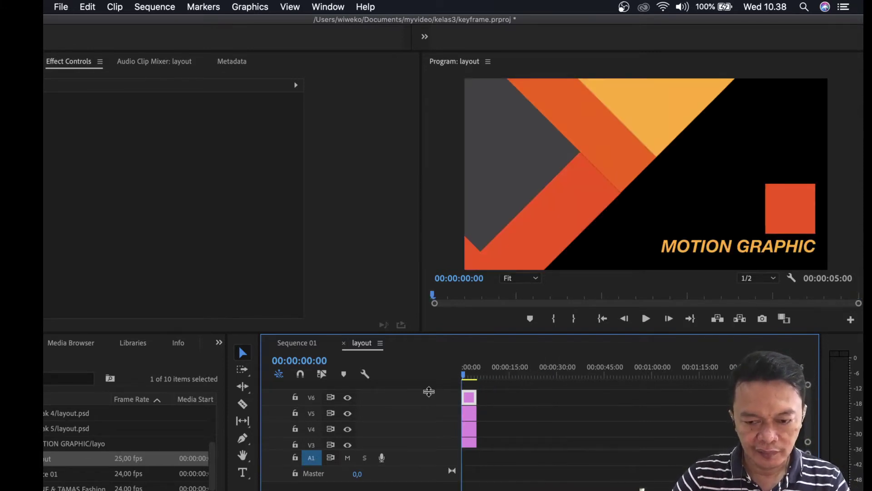
{"action": "left_click", "coordinate": [348, 398]}
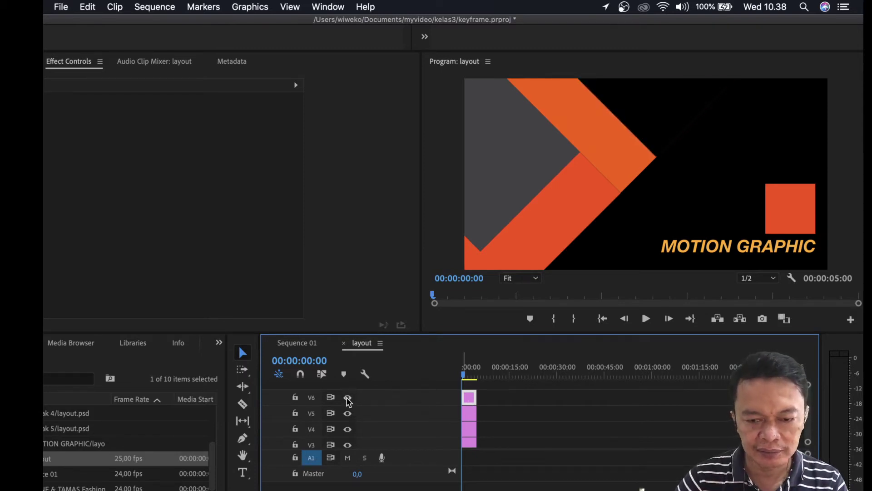
{"action": "left_click", "coordinate": [348, 398]}
{"action": "left_click", "coordinate": [348, 398]}
{"action": "left_click", "coordinate": [348, 399]}
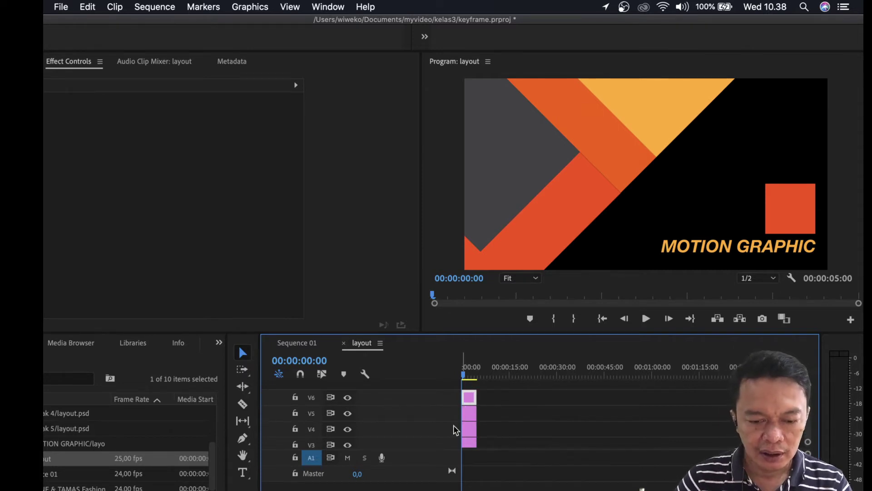
Check which artwork sits on tracks V1 and V2 by hiding and reshowing each track
{"action": "scroll", "coordinate": [460, 444], "scroll_direction": "down", "scroll_amount": 3}
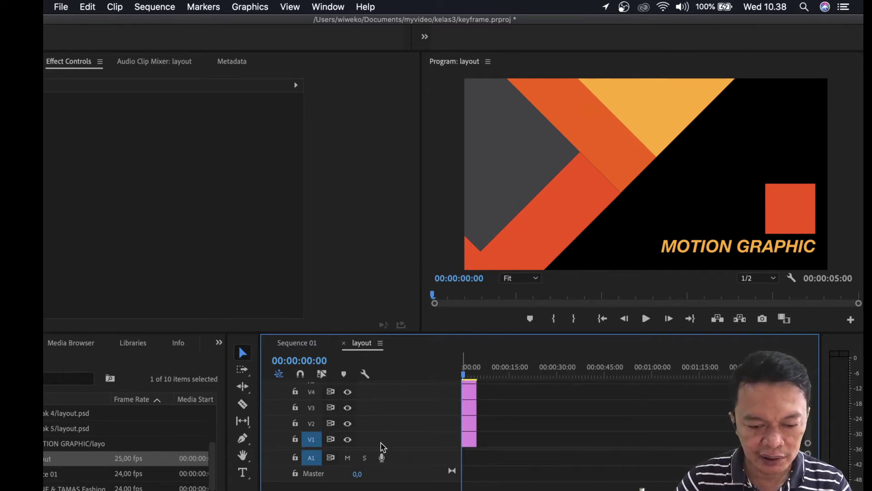
{"action": "left_click", "coordinate": [346, 441]}
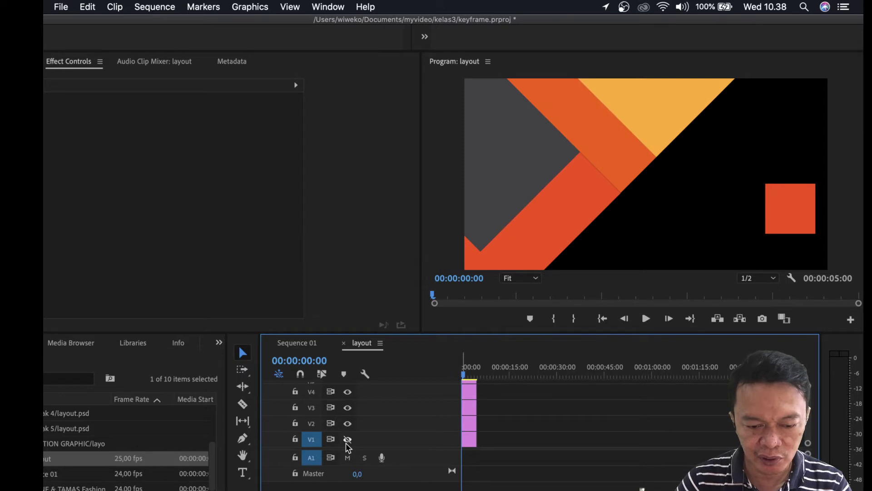
{"action": "left_click", "coordinate": [347, 439]}
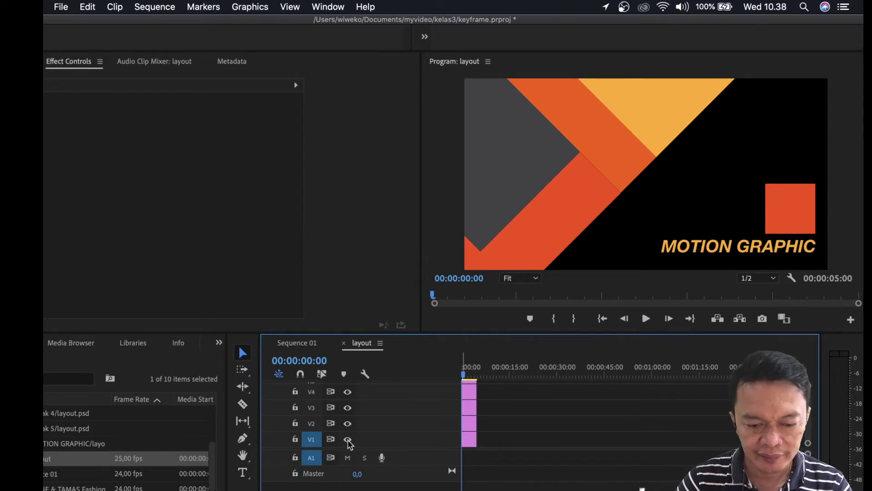
{"action": "left_click", "coordinate": [468, 424]}
{"action": "left_click", "coordinate": [348, 425]}
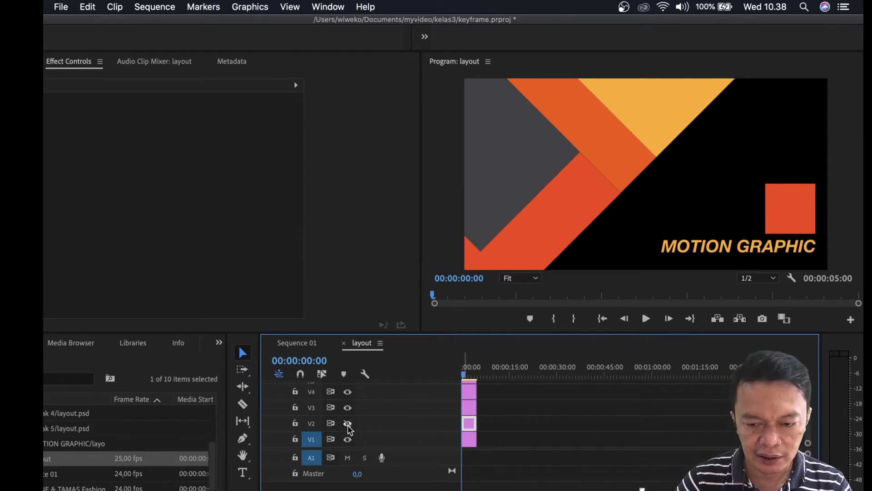
{"action": "left_click", "coordinate": [348, 425]}
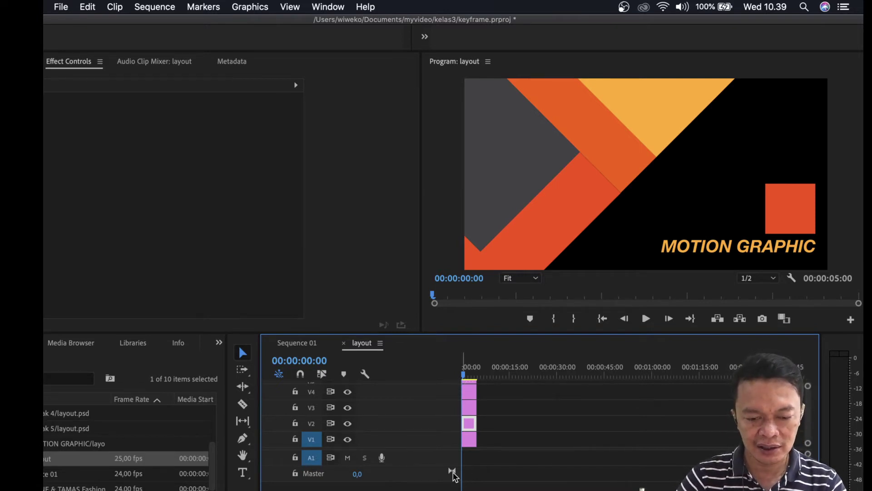
Make the timeline area taller so tracks V1 to V6 all fit, and reposition and resize the program window
{"action": "left_click_drag", "start_coordinate": [300, 23], "coordinate": [418, 17]}
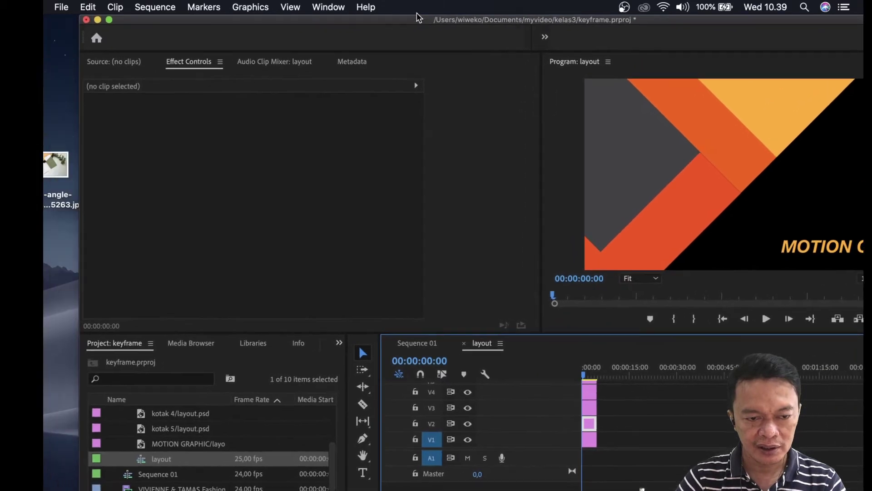
{"action": "double_click", "coordinate": [122, 21]}
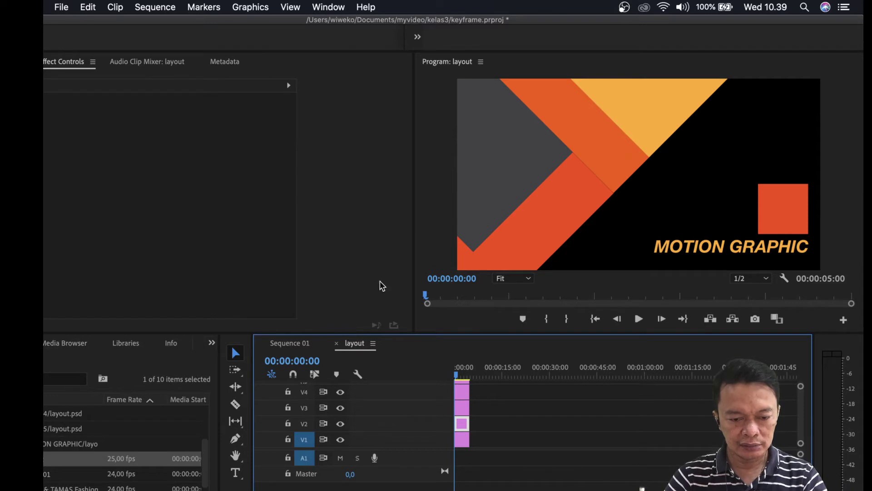
{"action": "left_click_drag", "start_coordinate": [435, 334], "coordinate": [432, 246]}
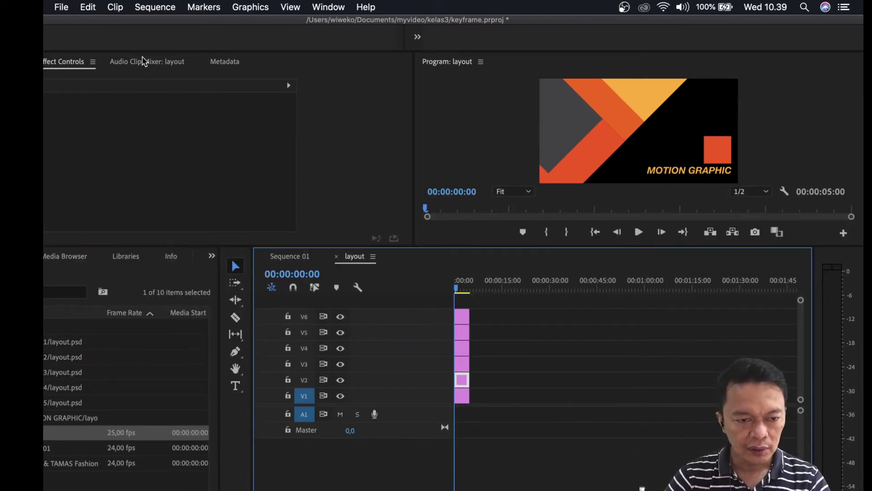
{"action": "left_click_drag", "start_coordinate": [145, 22], "coordinate": [319, 31]}
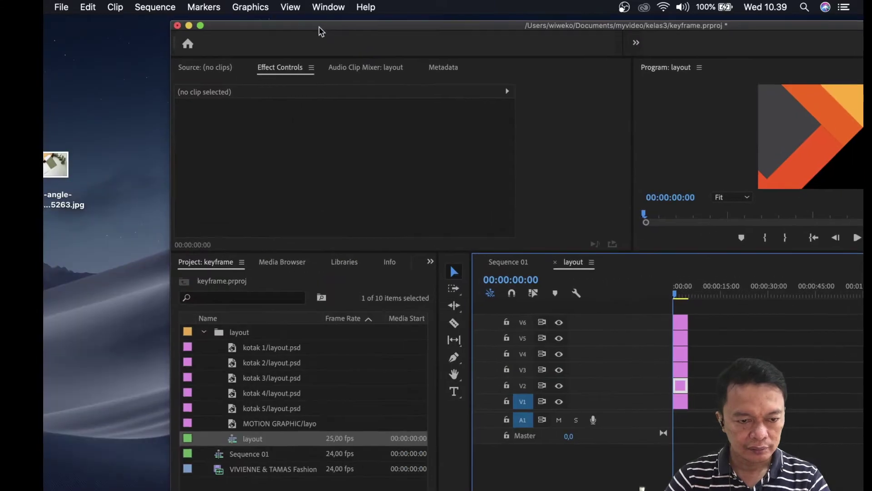
{"action": "left_click", "coordinate": [200, 26]}
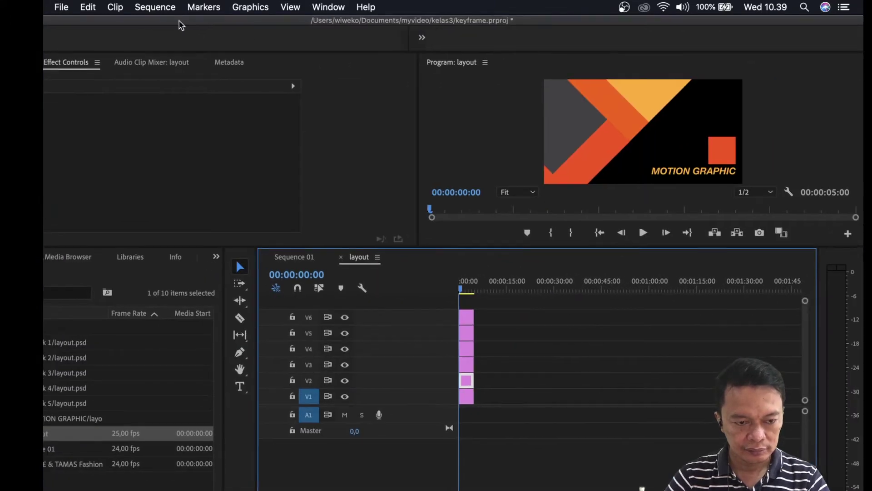
{"action": "left_click_drag", "start_coordinate": [179, 21], "coordinate": [239, 22]}
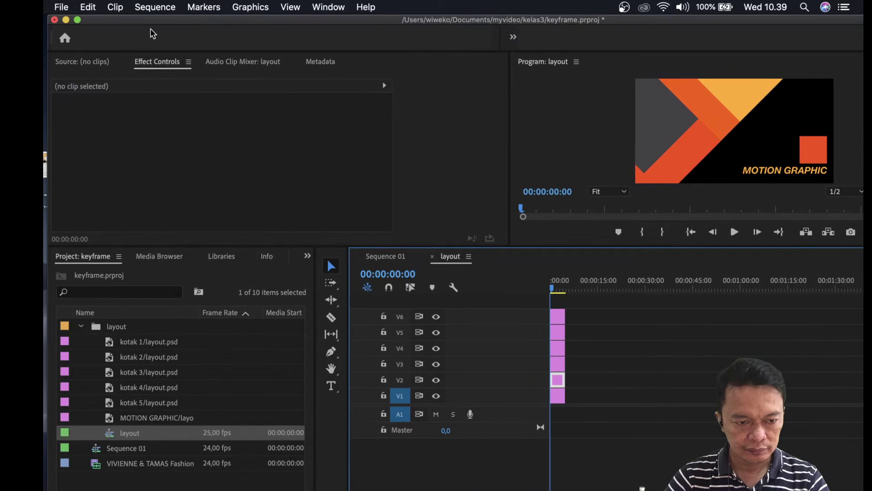
{"action": "left_click", "coordinate": [77, 20]}
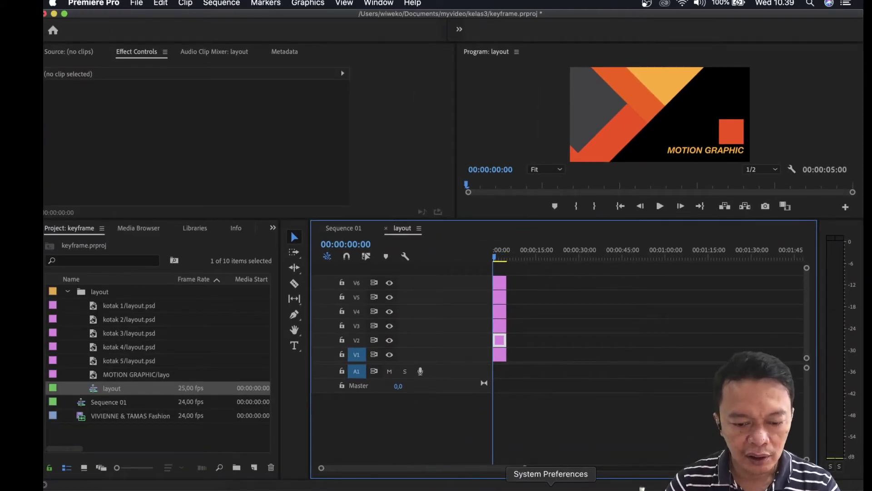
Expand the layout timeline until the clip names are readable and scrub the playhead to 00:00:03:00
{"action": "left_click_drag", "start_coordinate": [525, 470], "coordinate": [460, 473]}
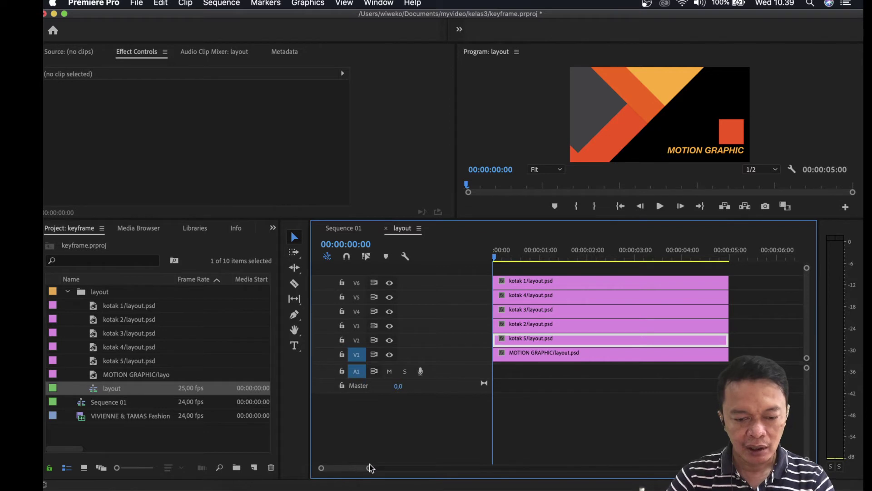
{"action": "left_click_drag", "start_coordinate": [369, 468], "coordinate": [352, 467]}
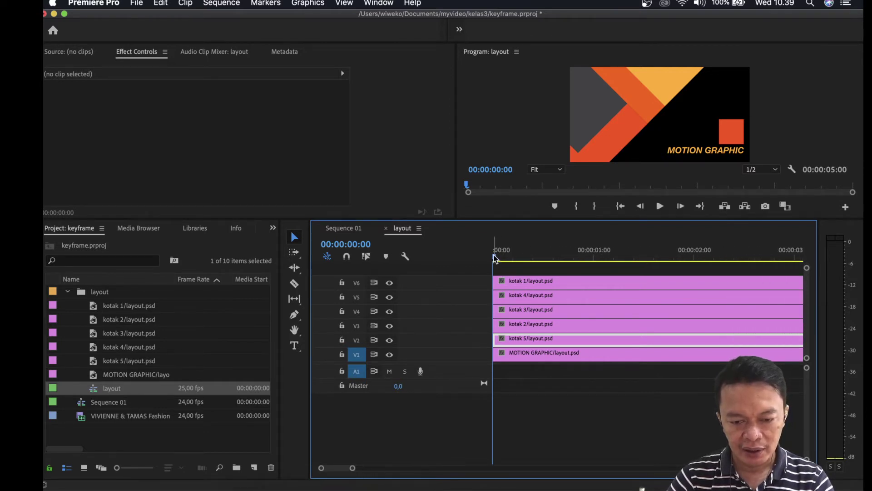
{"action": "left_click_drag", "start_coordinate": [498, 259], "coordinate": [798, 257]}
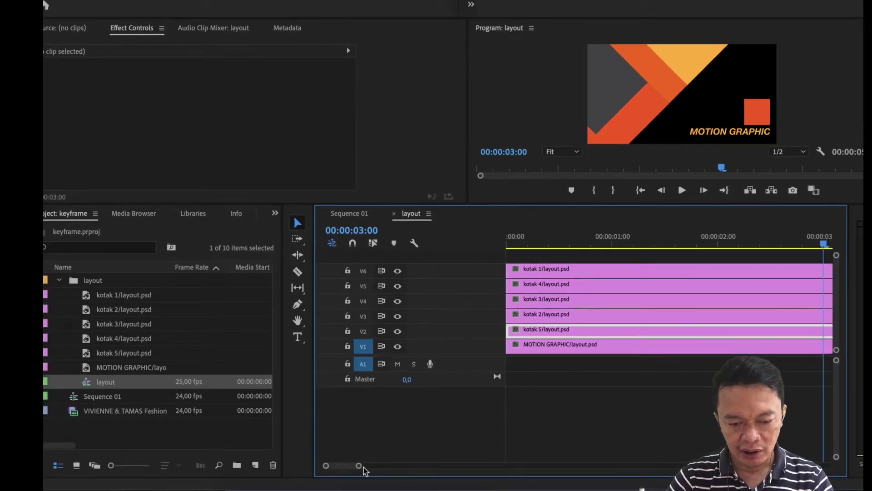
Scrub back to 00:00:01:22 and examine the time ruler at frame level and over the full sequence
{"action": "left_click_drag", "start_coordinate": [363, 468], "coordinate": [378, 468]}
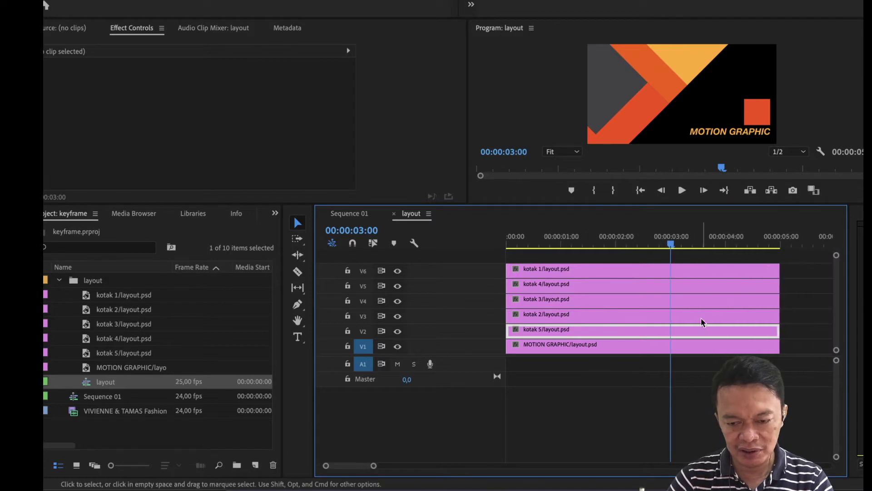
{"action": "left_click_drag", "start_coordinate": [670, 248], "coordinate": [610, 248]}
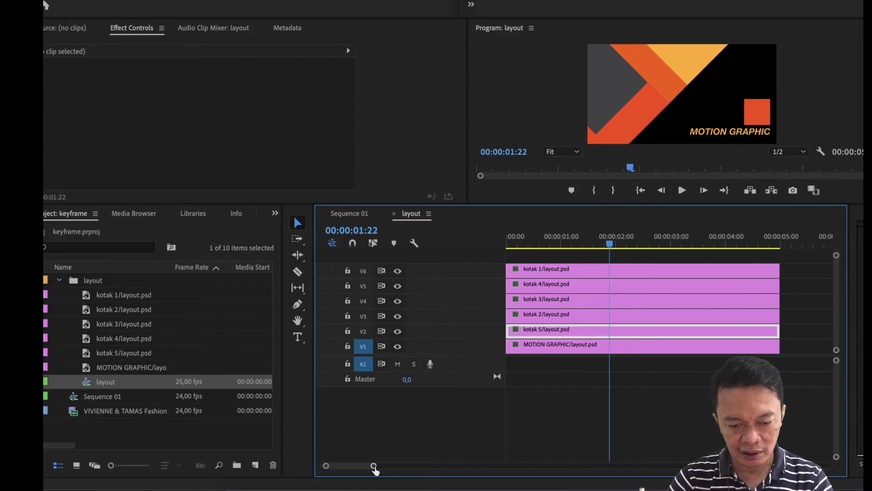
{"action": "left_click_drag", "start_coordinate": [373, 466], "coordinate": [338, 470]}
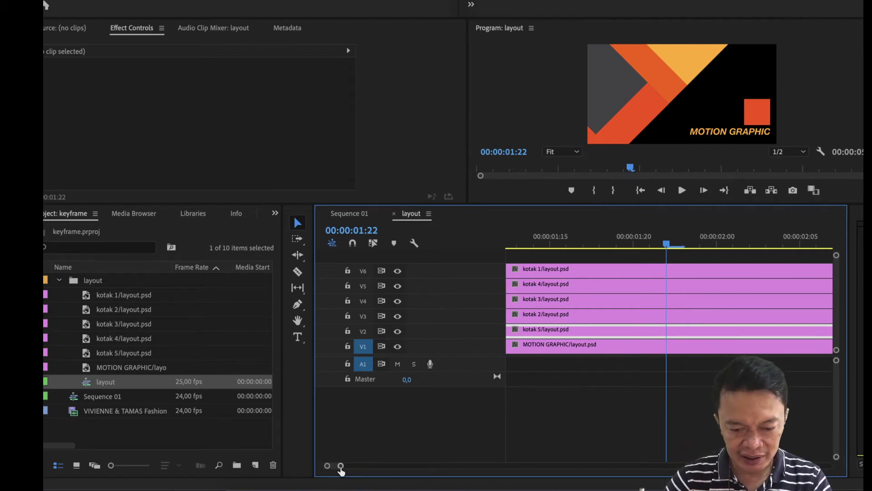
{"action": "left_click_drag", "start_coordinate": [340, 466], "coordinate": [366, 465]}
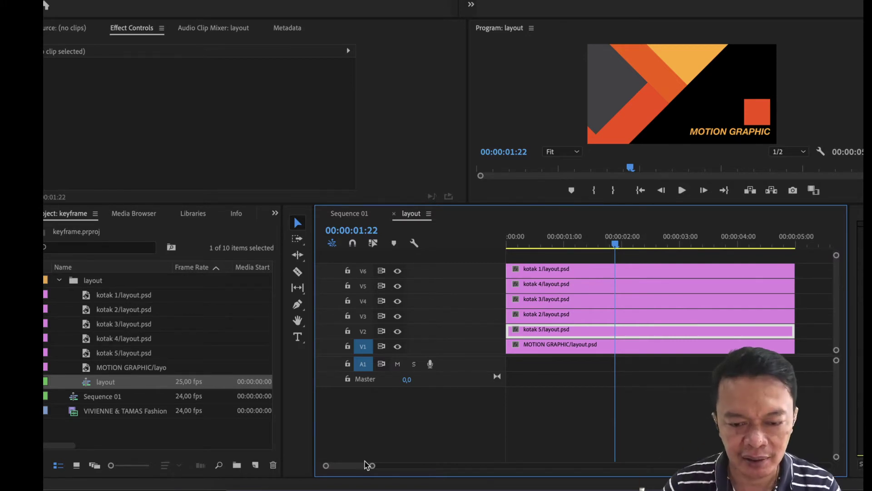
Place the playhead of the layout sequence at exactly 00:00:04:00
{"action": "left_click_drag", "start_coordinate": [614, 245], "coordinate": [740, 288]}
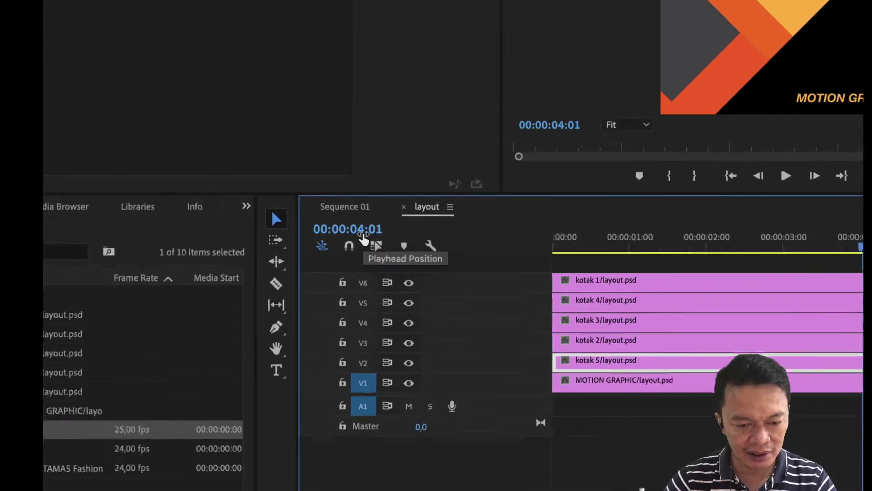
{"action": "left_click", "coordinate": [381, 229]}
{"action": "left_click", "coordinate": [396, 222]}
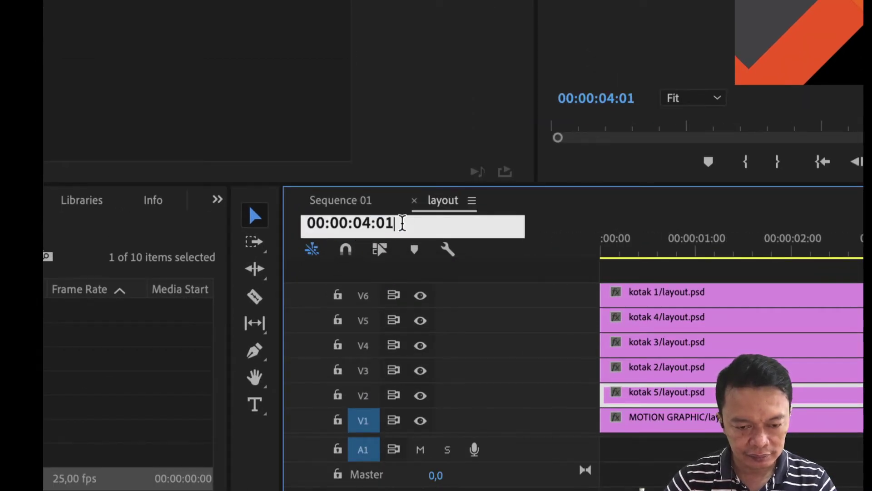
{"action": "mouse_move", "coordinate": [397, 221]}
{"action": "left_mouse_down"}
{"action": "mouse_move", "coordinate": [380, 221]}
{"action": "mouse_move", "coordinate": [391, 219]}
{"action": "left_mouse_up"}
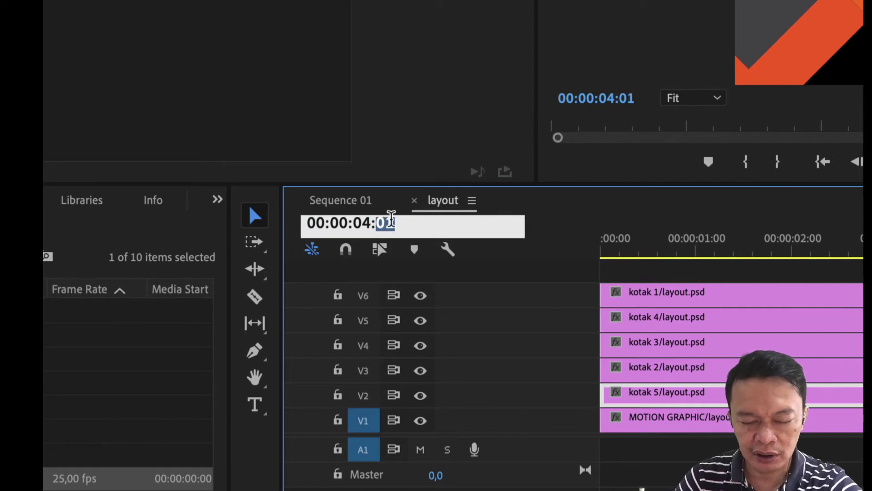
{"action": "key", "text": "BackSpace"}
{"action": "type", "text": "0"}
{"action": "key", "text": "Return"}
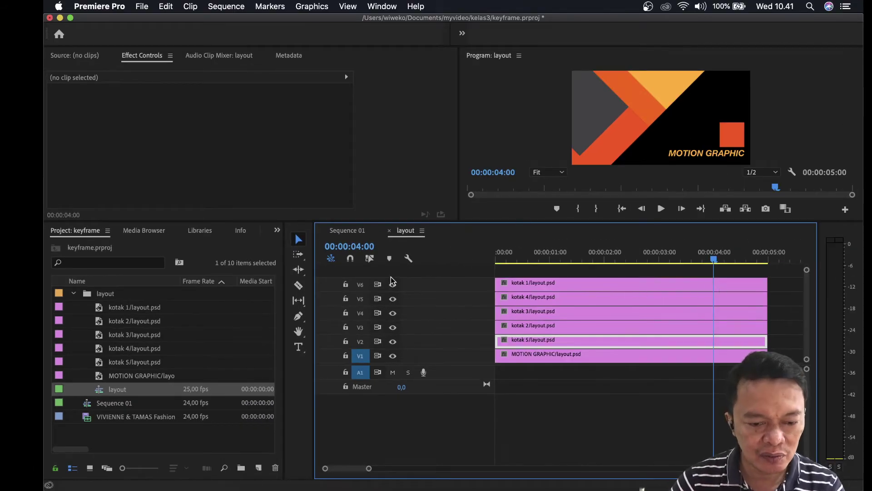
Select all six layer clips together, from kotak 1 on V6 to MOTION GRAPHIC on V1, and check their effect controls
{"action": "left_click", "coordinate": [520, 284]}
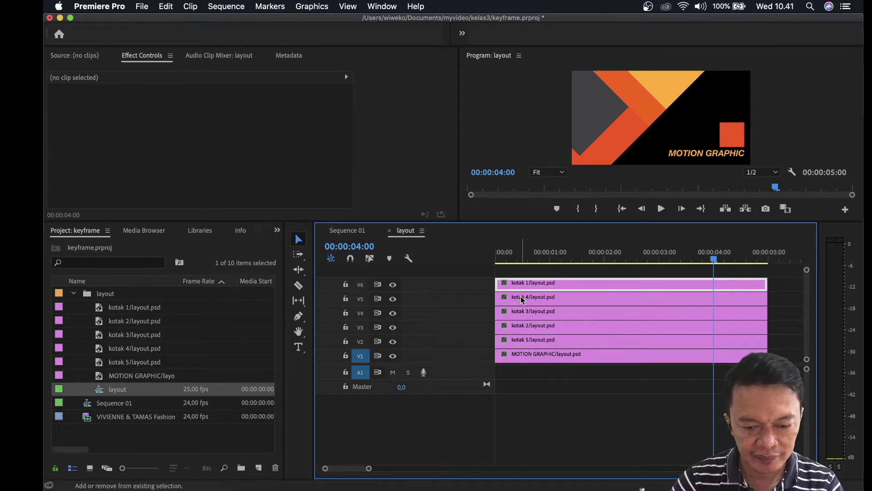
{"action": "left_click", "coordinate": [520, 296], "text": "shift"}
{"action": "left_click", "coordinate": [519, 313], "text": "shift"}
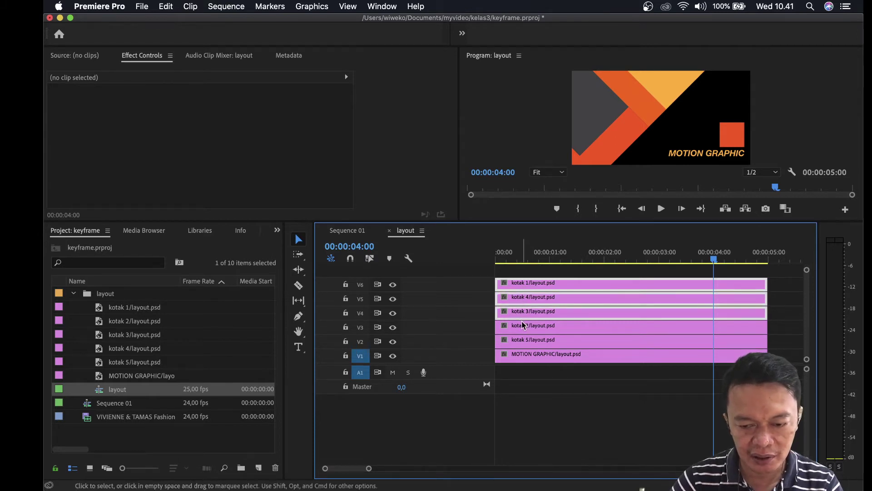
{"action": "left_click", "coordinate": [516, 329], "text": "shift"}
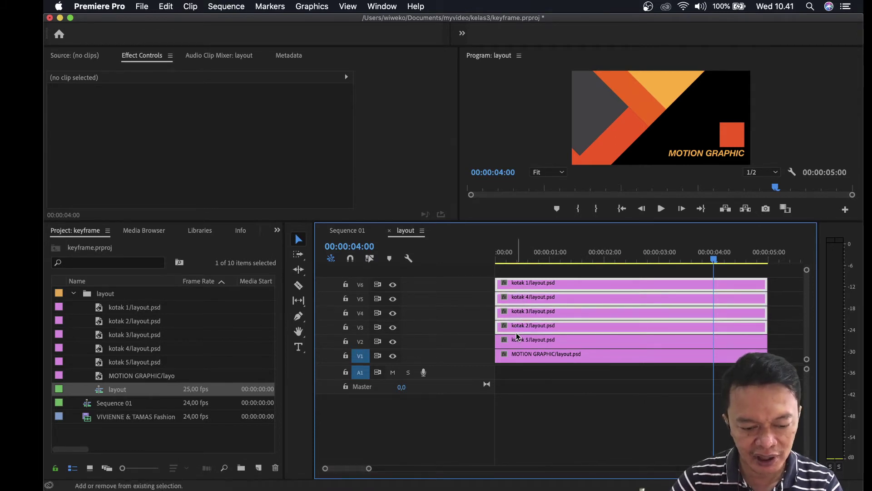
{"action": "left_click", "coordinate": [518, 343], "text": "shift"}
{"action": "left_click", "coordinate": [523, 357], "text": "shift"}
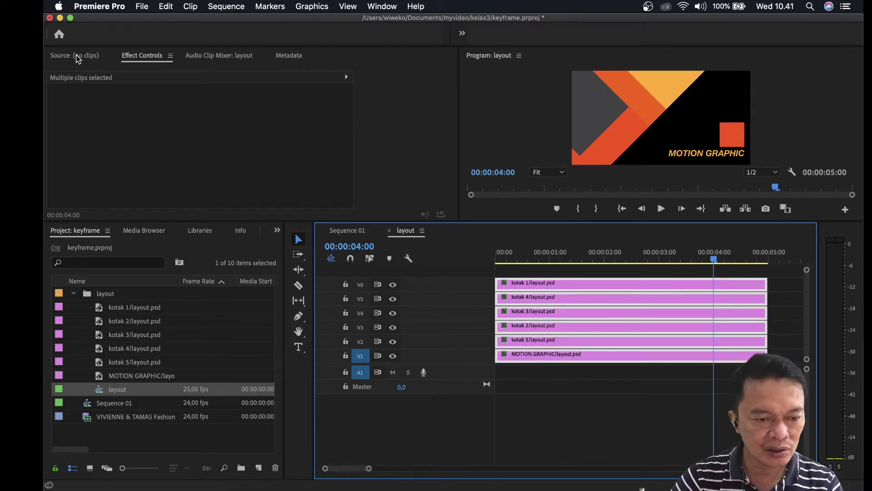
{"action": "left_click", "coordinate": [142, 61]}
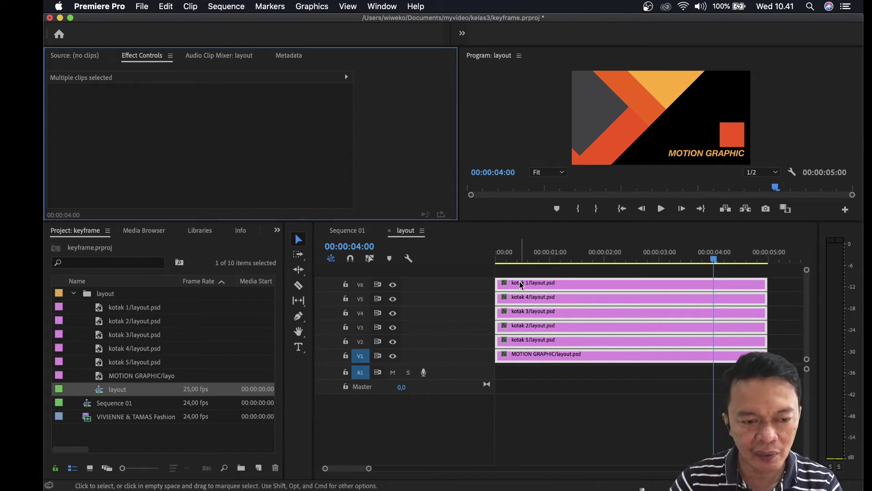
Select only the MOTION GRAPHIC clip on V1 and enable Position keyframing in its Motion effect at 00:00:04:00
{"action": "left_click", "coordinate": [465, 277]}
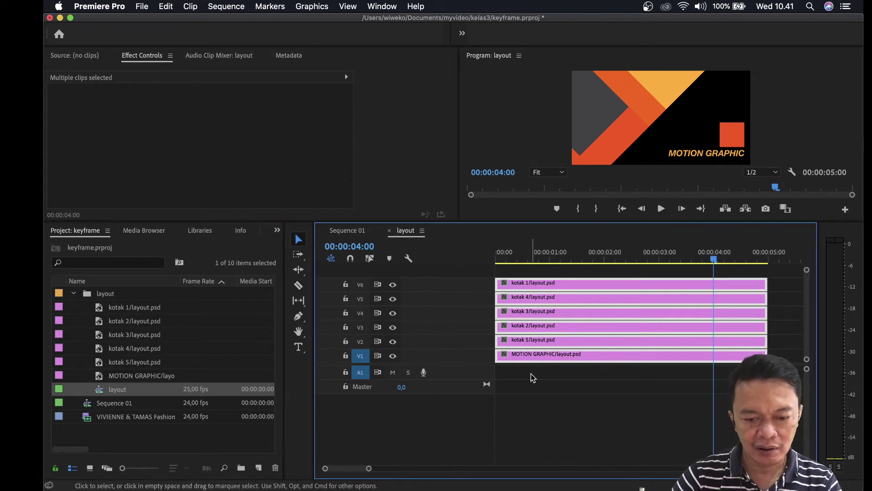
{"action": "left_click", "coordinate": [532, 388]}
{"action": "left_click", "coordinate": [527, 357]}
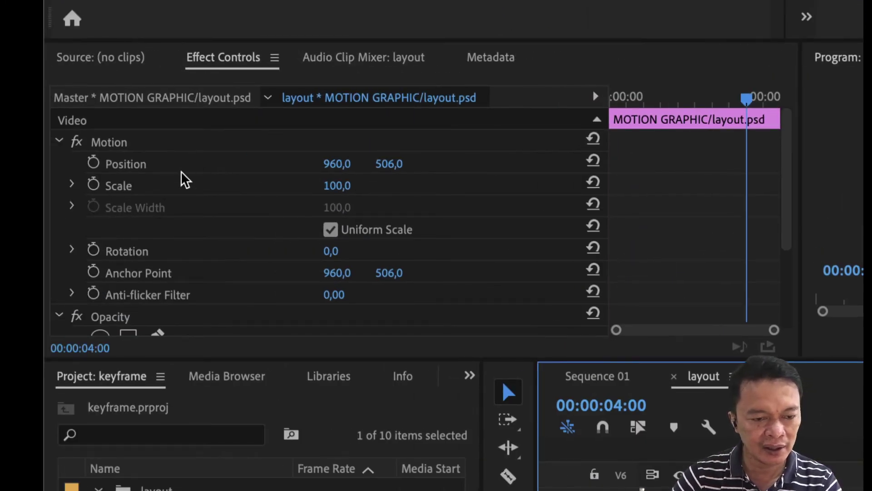
{"action": "left_click", "coordinate": [59, 141]}
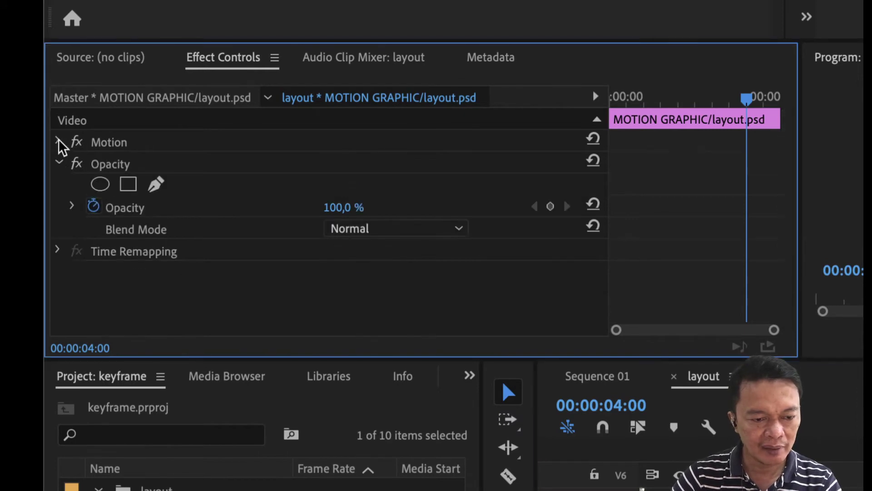
{"action": "left_click", "coordinate": [59, 163]}
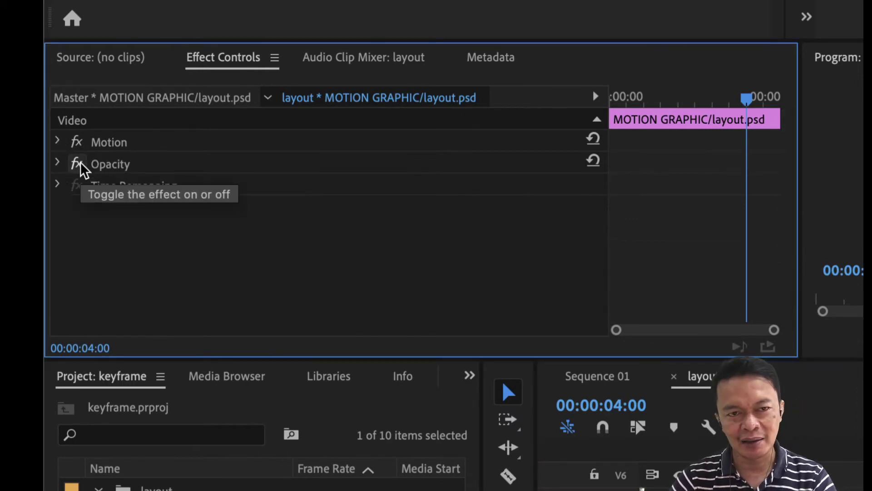
{"action": "left_click", "coordinate": [58, 142]}
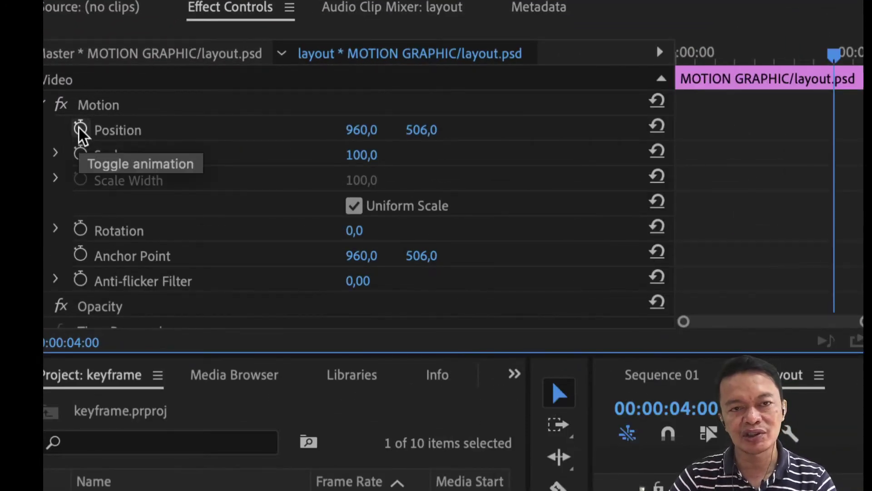
{"action": "left_click", "coordinate": [81, 130]}
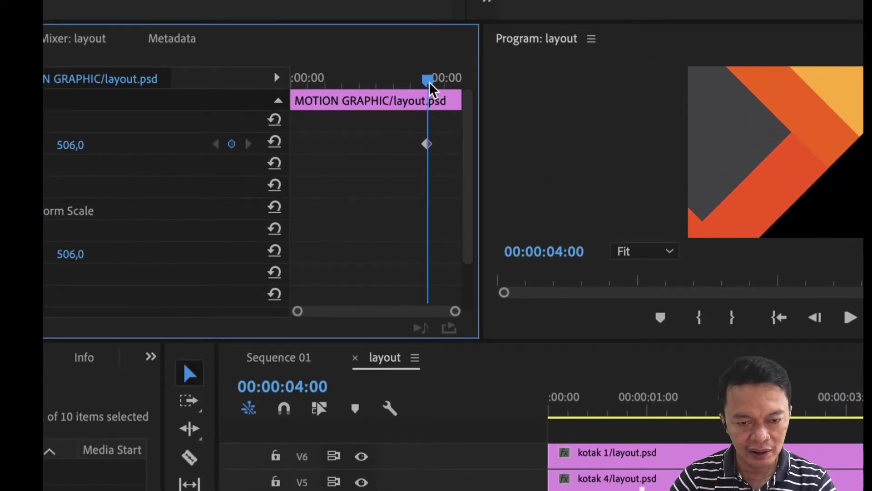
Keyframe the MOTION GRAPHIC clip's horizontal Position at -720 at the start of the layout sequence and play back the animation
{"action": "left_click_drag", "start_coordinate": [430, 89], "coordinate": [254, 96]}
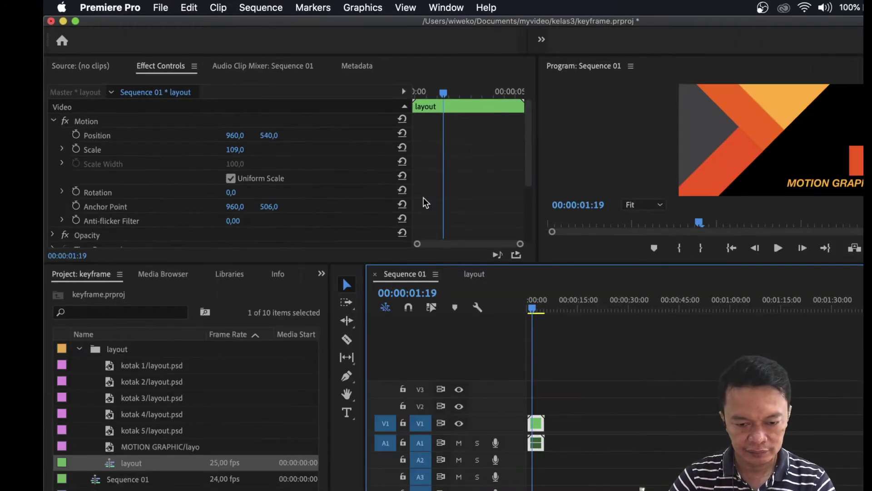
{"action": "left_click", "coordinate": [470, 278]}
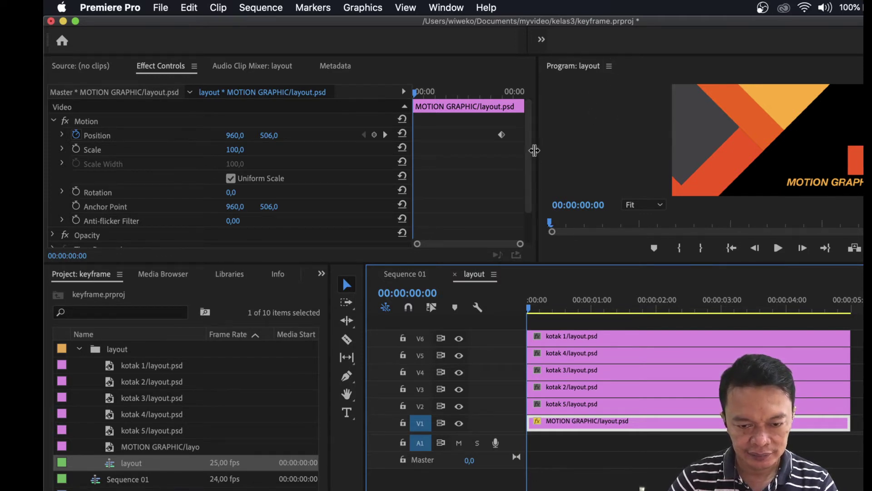
{"action": "left_click_drag", "start_coordinate": [534, 150], "coordinate": [443, 150]}
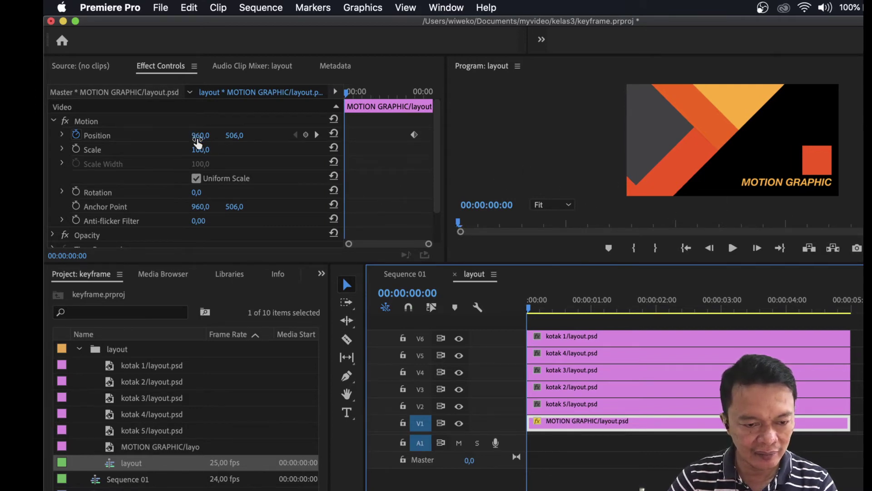
{"action": "left_click_drag", "start_coordinate": [199, 142], "coordinate": [1, 143]}
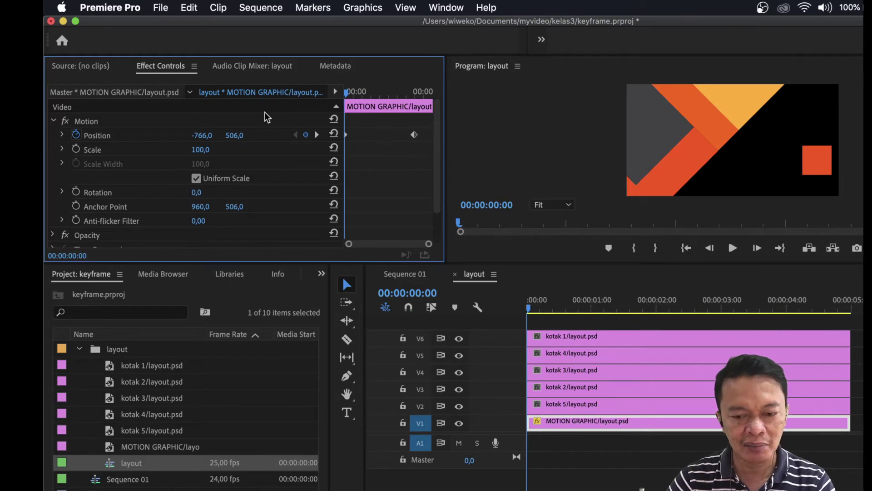
{"action": "left_click", "coordinate": [210, 133]}
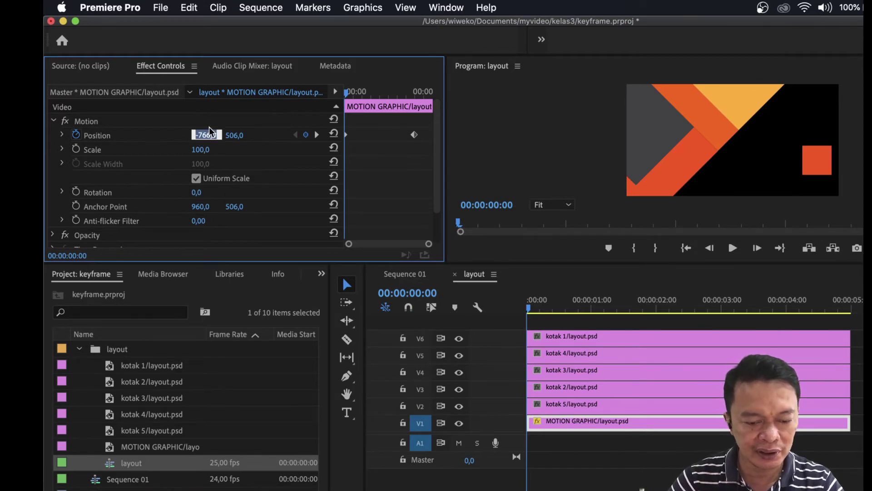
{"action": "type", "text": "-"}
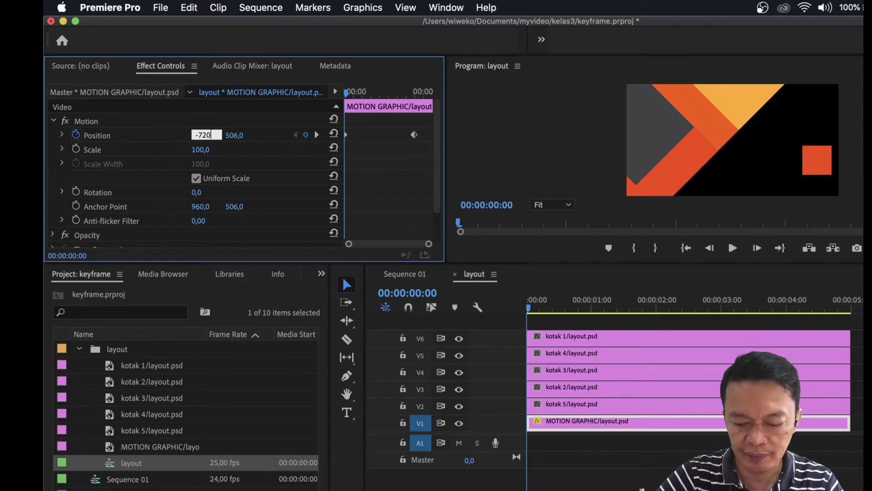
{"action": "type", "text": "720"}
{"action": "key", "text": "Return"}
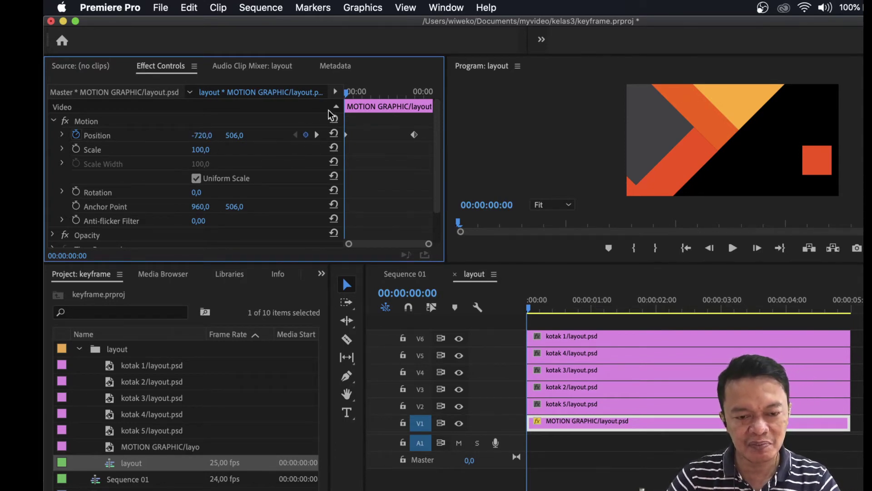
{"action": "key", "text": "space"}
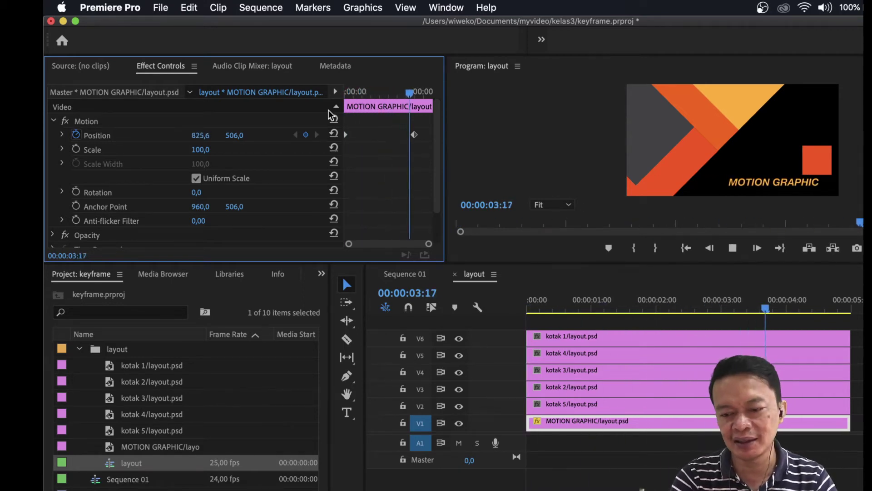
{"action": "key", "text": "space"}
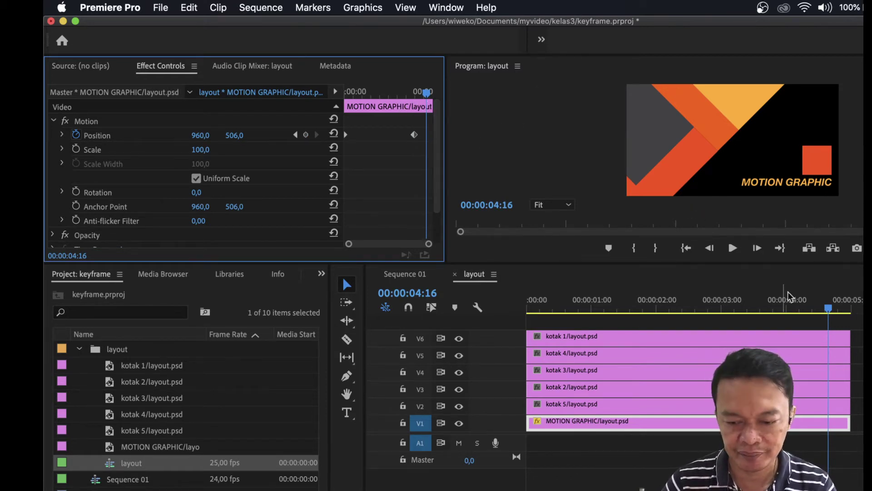
Place the layout sequence's playhead at exactly 00:00:04:00 and save the project
{"action": "left_click_drag", "start_coordinate": [828, 317], "coordinate": [784, 322]}
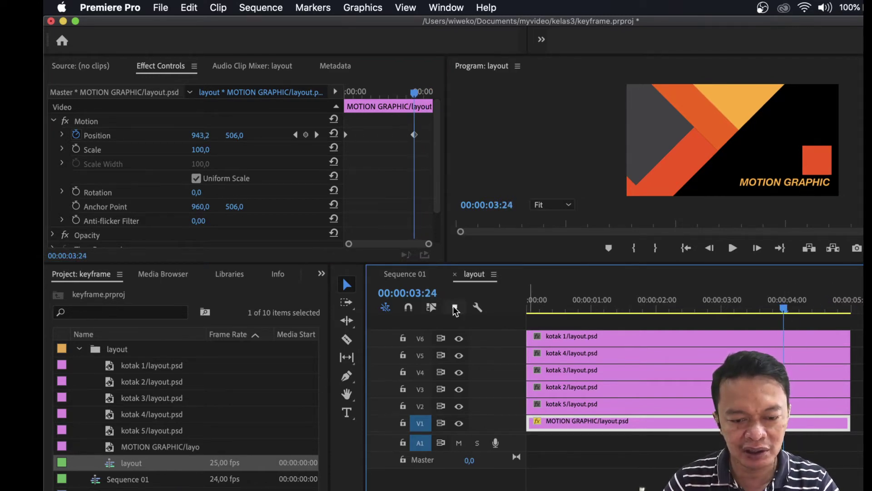
{"action": "left_click", "coordinate": [414, 293]}
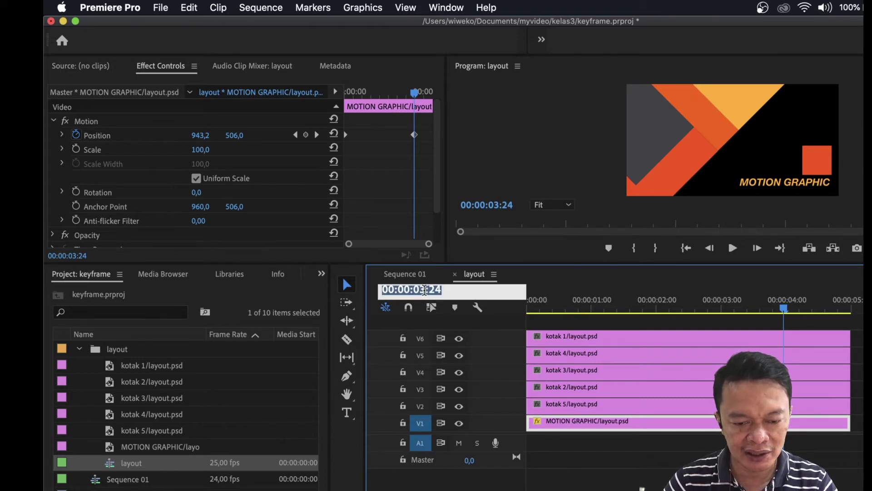
{"action": "left_click", "coordinate": [422, 291]}
{"action": "key", "text": "BackSpace"}
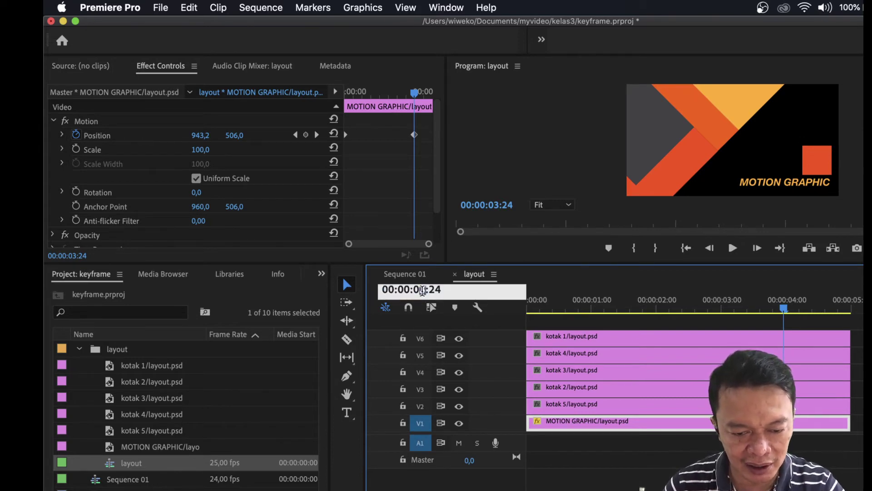
{"action": "type", "text": "4"}
{"action": "left_click_drag", "start_coordinate": [443, 291], "coordinate": [429, 291]}
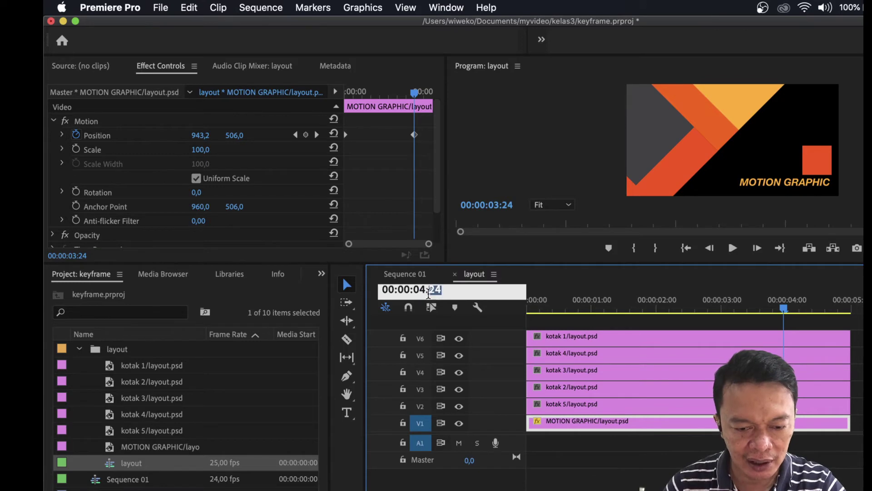
{"action": "type", "text": "00"}
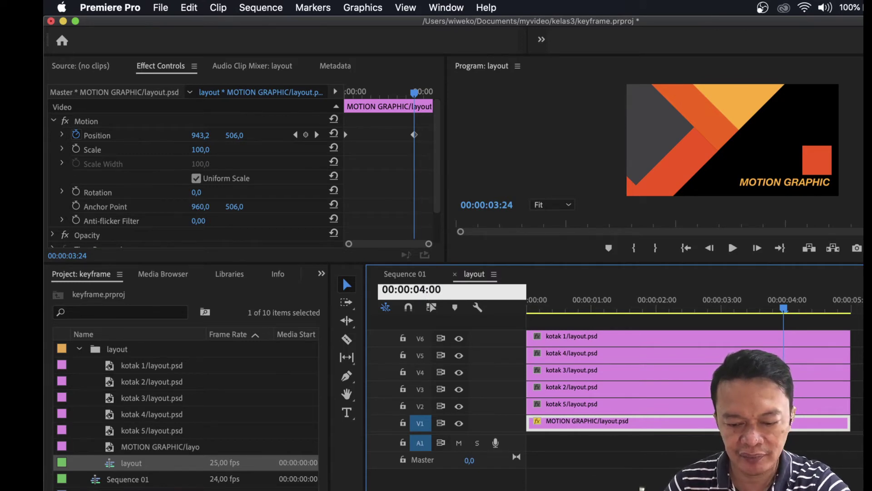
{"action": "key", "text": "Return"}
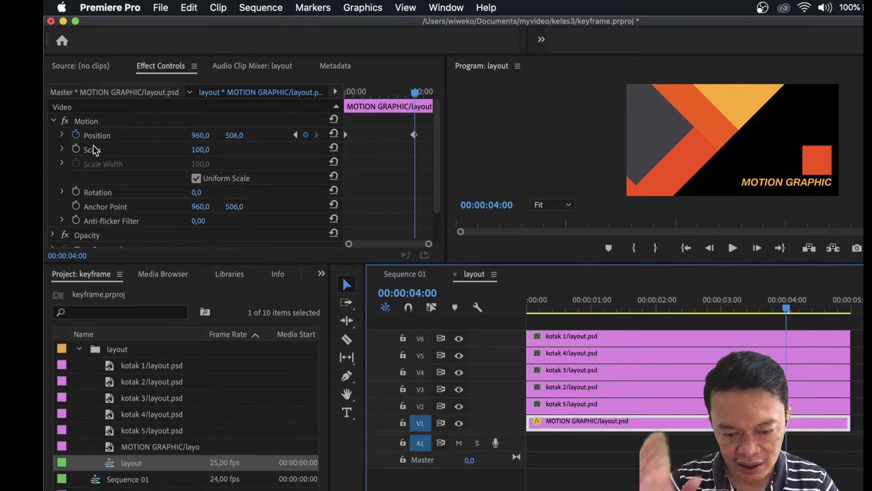
{"action": "key", "text": "super+s"}
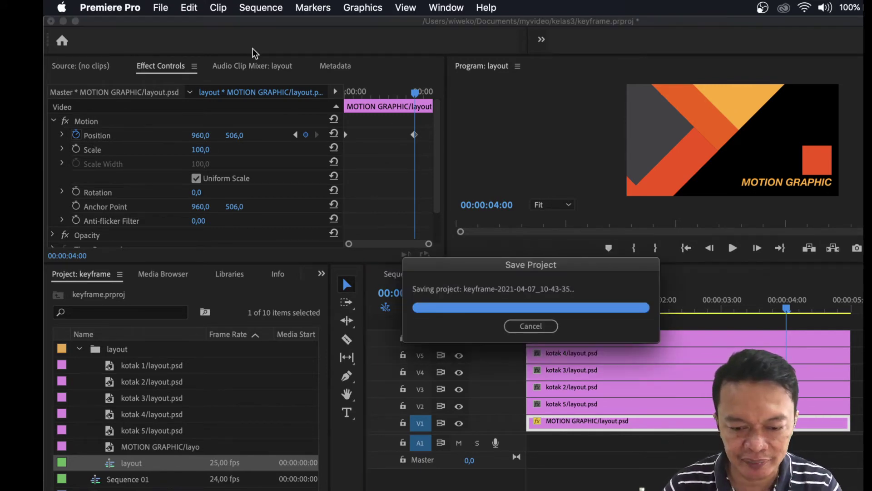
Animate the Position of the kotak 5 clip with a keyframe at 00:00:04:00 and a vertical value of -337 at the sequence start
{"action": "left_click", "coordinate": [637, 410]}
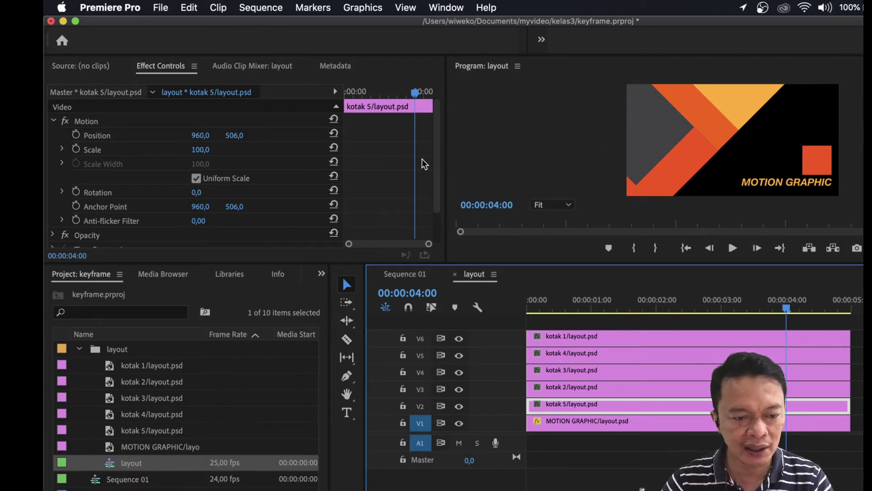
{"action": "left_click", "coordinate": [76, 135]}
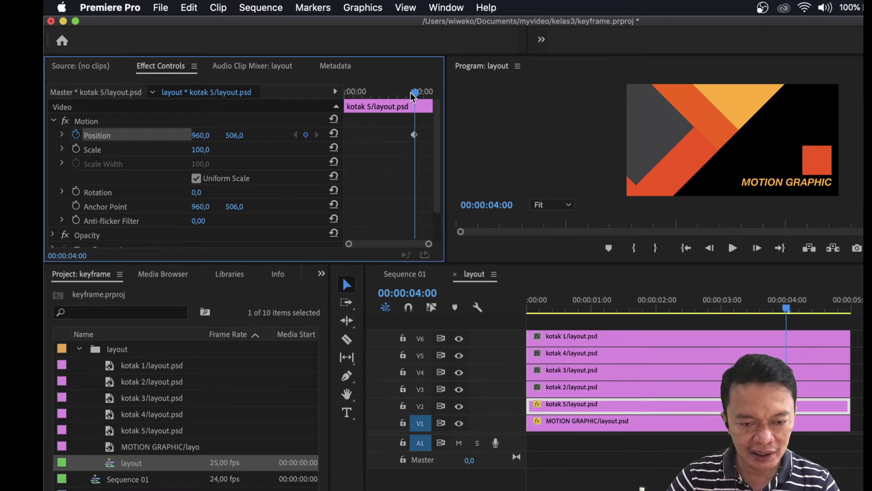
{"action": "left_click_drag", "start_coordinate": [415, 98], "coordinate": [265, 101]}
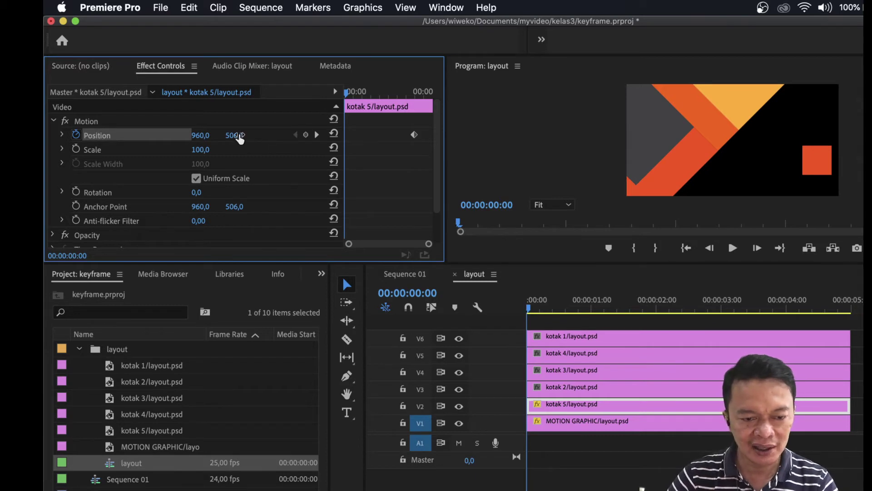
{"action": "mouse_move", "coordinate": [237, 139]}
{"action": "left_mouse_down"}
{"action": "mouse_move", "coordinate": [322, 139]}
{"action": "mouse_move", "coordinate": [77, 139]}
{"action": "mouse_move", "coordinate": [241, 136]}
{"action": "left_mouse_up"}
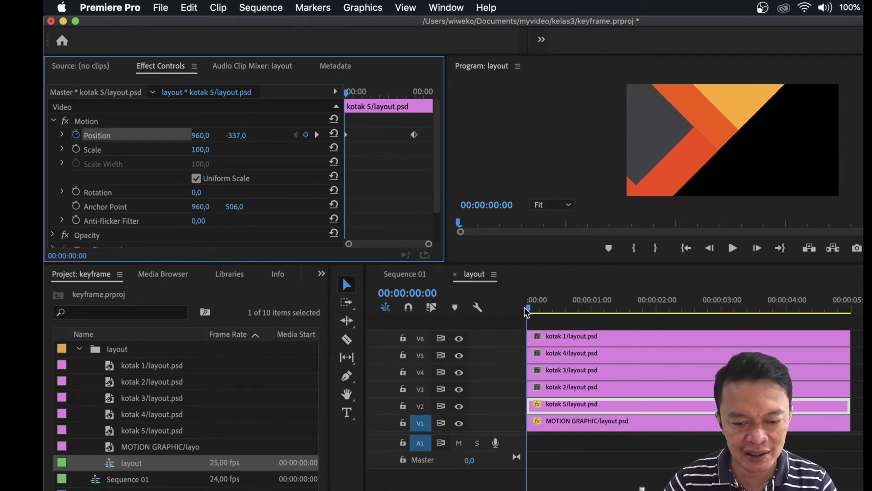
Copy kotak 5's Position keyframe from 00:00:04:00 to 00:00:03:07, and return the playhead to the sequence start
{"action": "left_click_drag", "start_coordinate": [529, 311], "coordinate": [788, 317]}
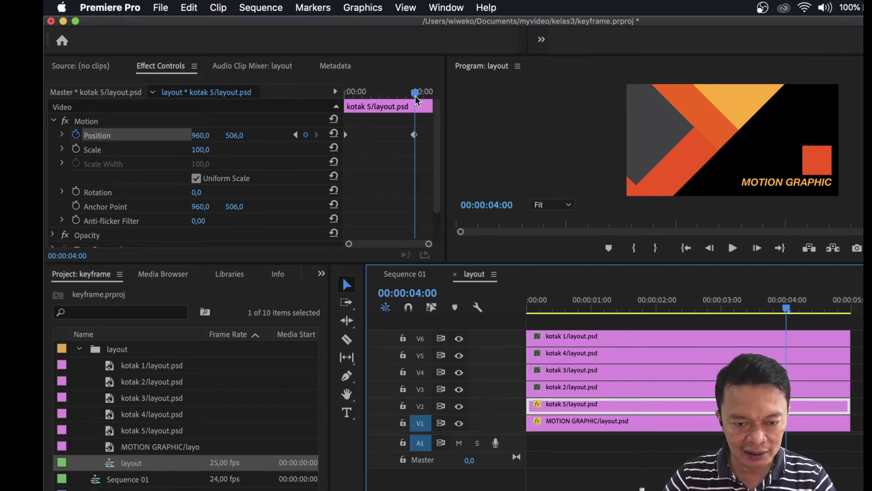
{"action": "mouse_move", "coordinate": [416, 93]}
{"action": "left_mouse_down"}
{"action": "mouse_move", "coordinate": [325, 101]}
{"action": "mouse_move", "coordinate": [405, 93]}
{"action": "left_mouse_up"}
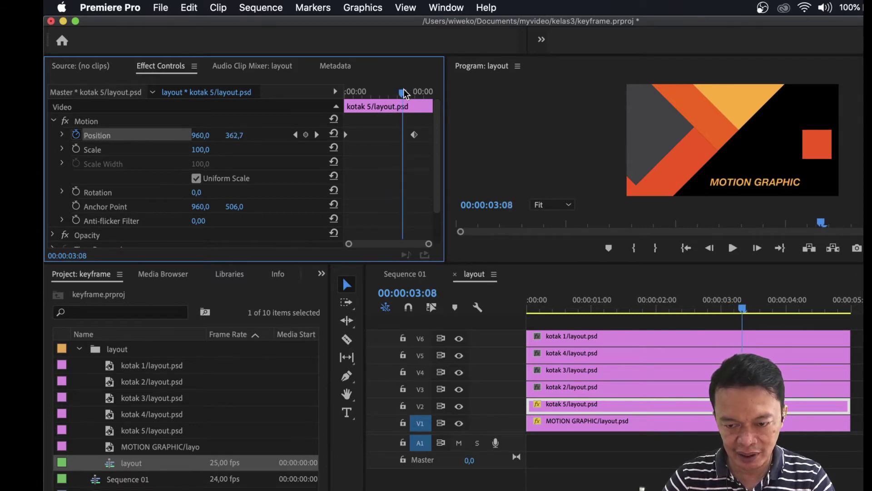
{"action": "left_click_drag", "start_coordinate": [404, 93], "coordinate": [403, 93]}
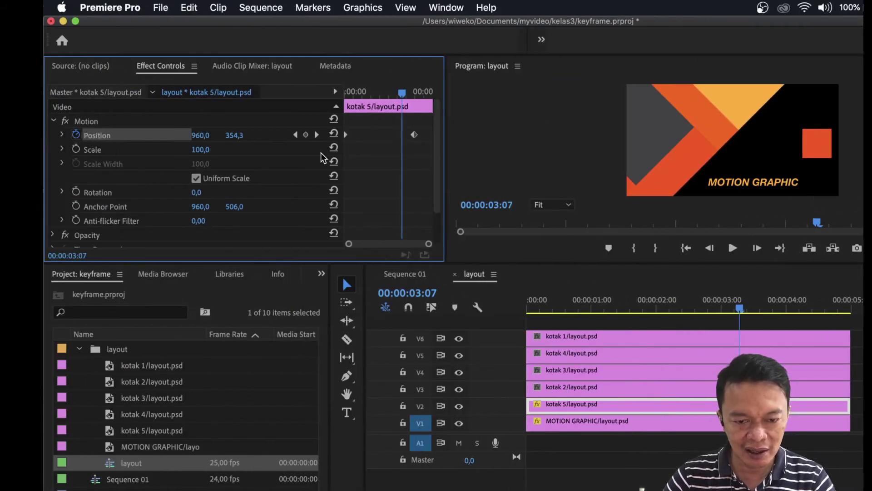
{"action": "left_click", "coordinate": [415, 135]}
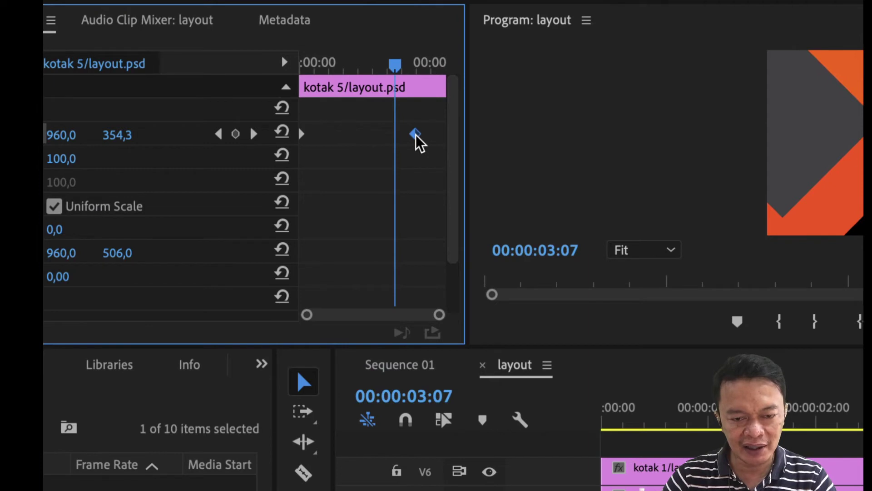
{"action": "right_click", "coordinate": [416, 138]}
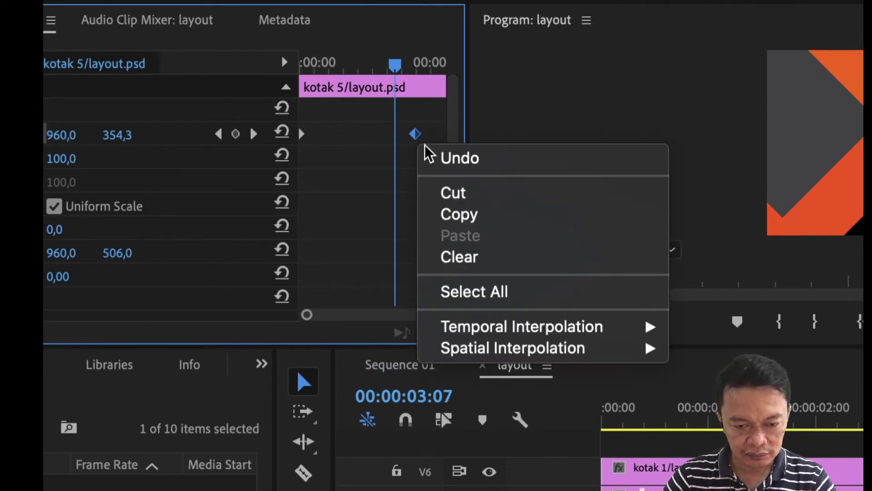
{"action": "left_click", "coordinate": [459, 219]}
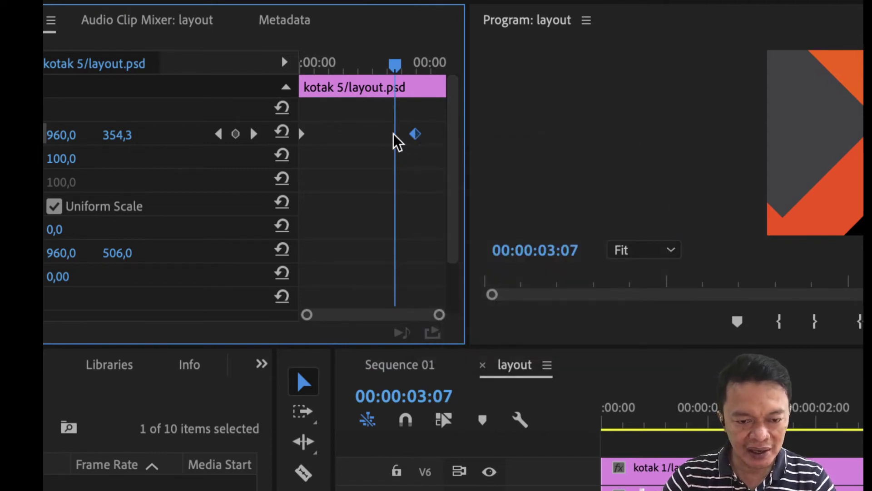
{"action": "right_click", "coordinate": [398, 139]}
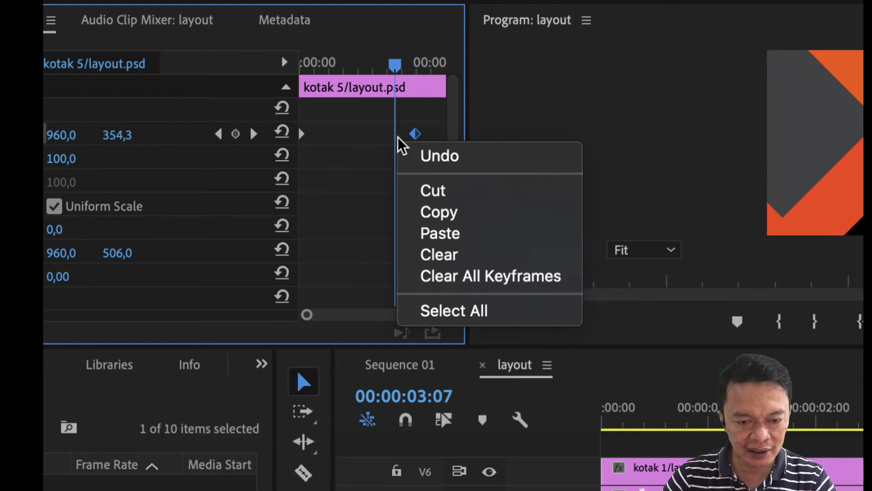
{"action": "left_click", "coordinate": [430, 233]}
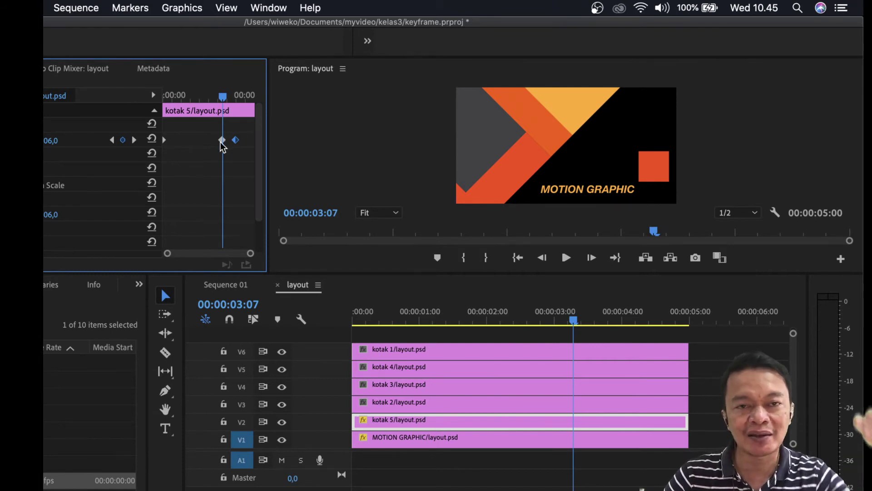
{"action": "key", "text": "Home"}
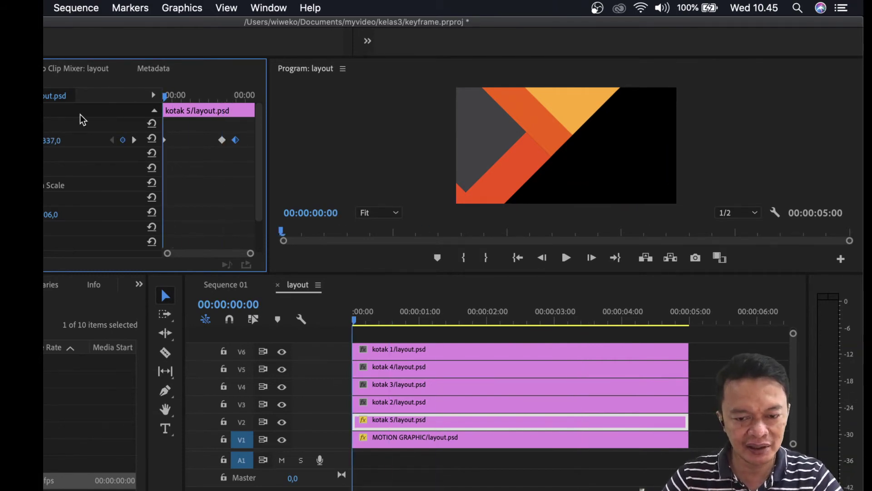
Play back the layout sequence and move the playhead to 00:00:04:00 to review the kotak 5 animation
{"action": "key", "text": "space"}
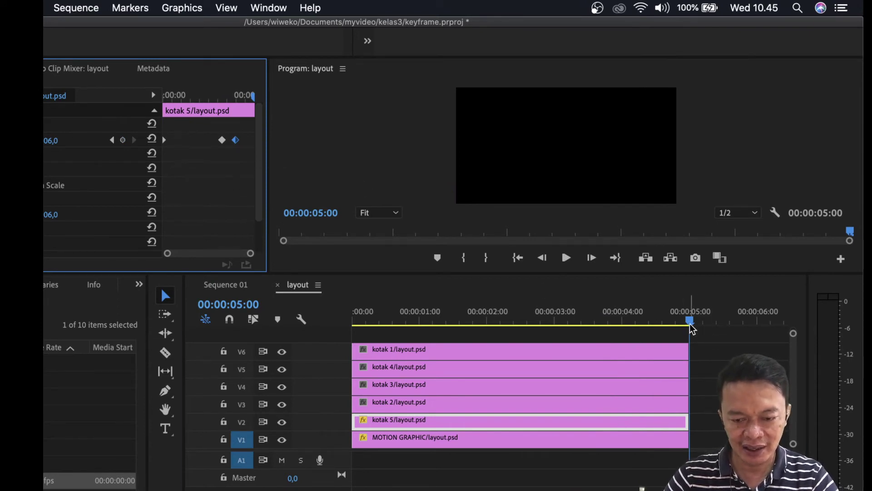
{"action": "left_click_drag", "start_coordinate": [690, 326], "coordinate": [622, 331]}
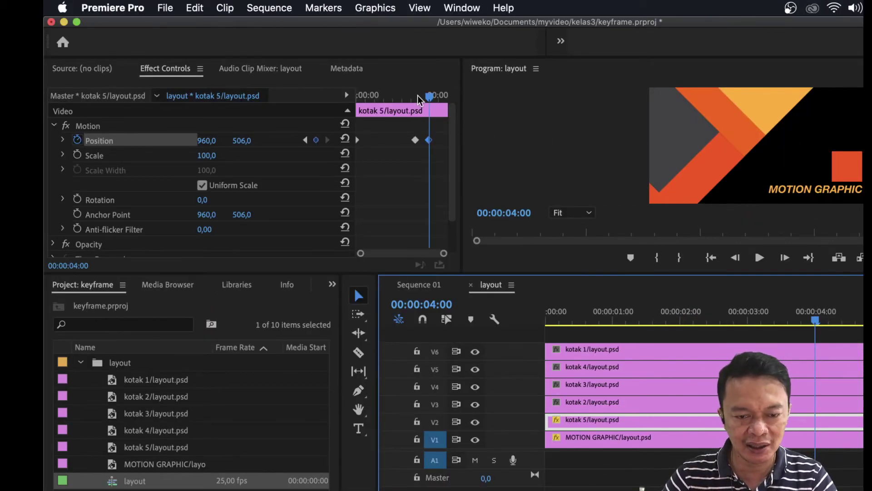
Copy kotak 5's second-to-last Position keyframe to 00:00:01:01 in the layout sequence
{"action": "left_click_drag", "start_coordinate": [433, 100], "coordinate": [380, 110]}
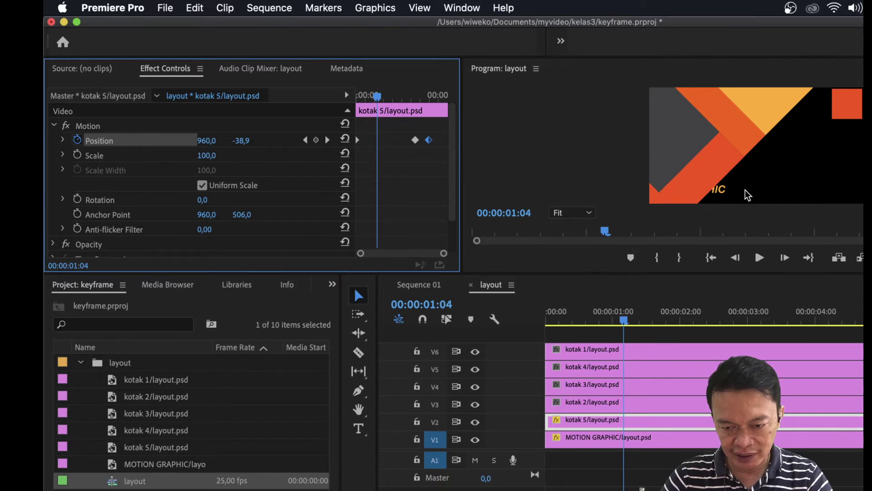
{"action": "key", "text": "Left"}
{"action": "key", "text": "Left"}
{"action": "key", "text": "Left"}
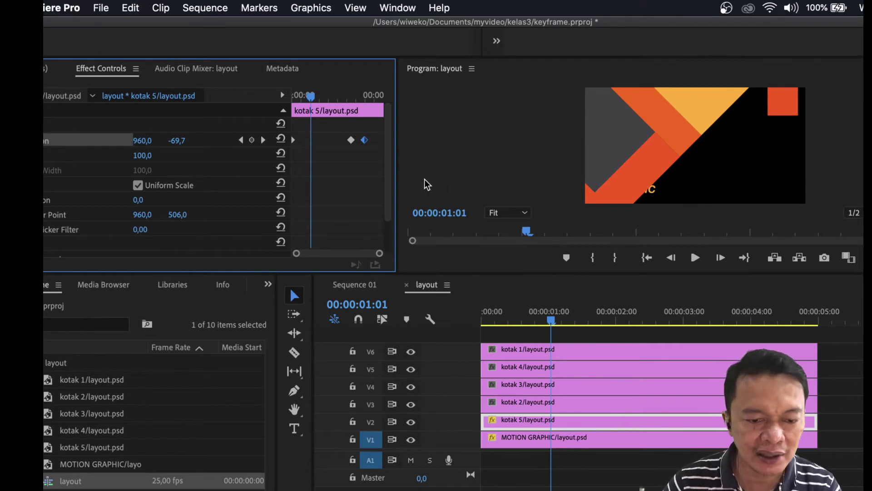
{"action": "right_click", "coordinate": [353, 142]}
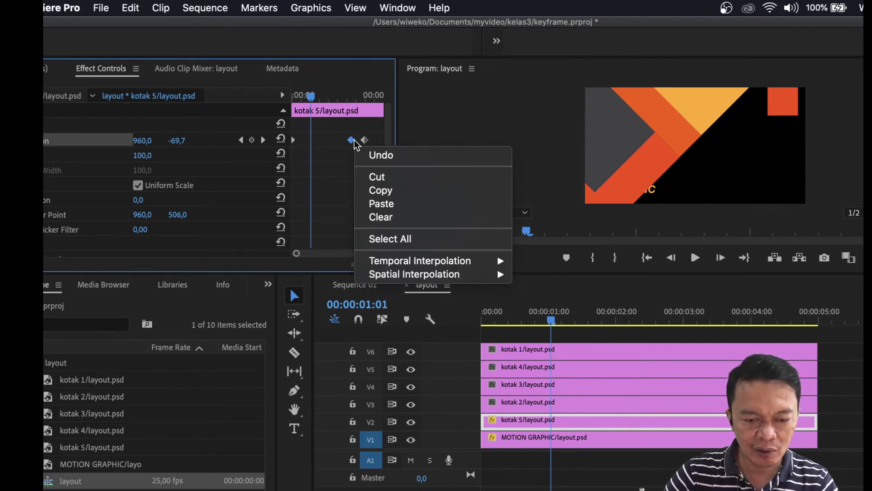
{"action": "left_click", "coordinate": [378, 189]}
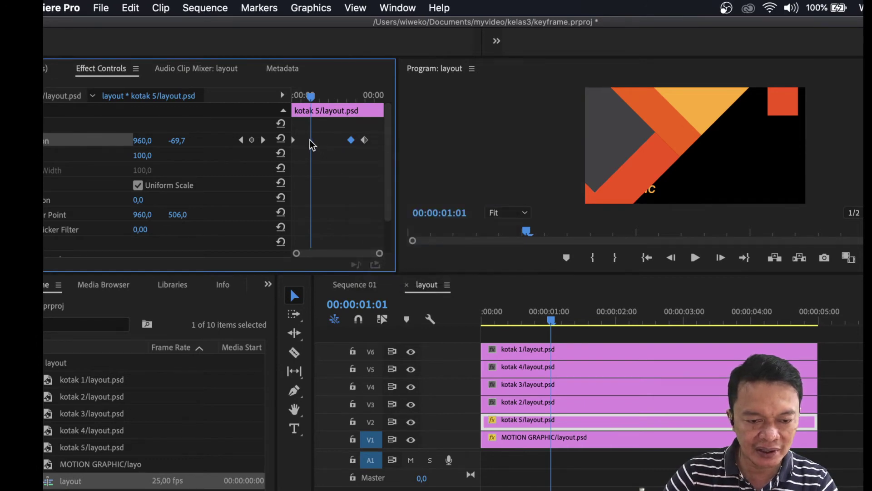
{"action": "left_click", "coordinate": [312, 145]}
{"action": "right_click", "coordinate": [311, 145]}
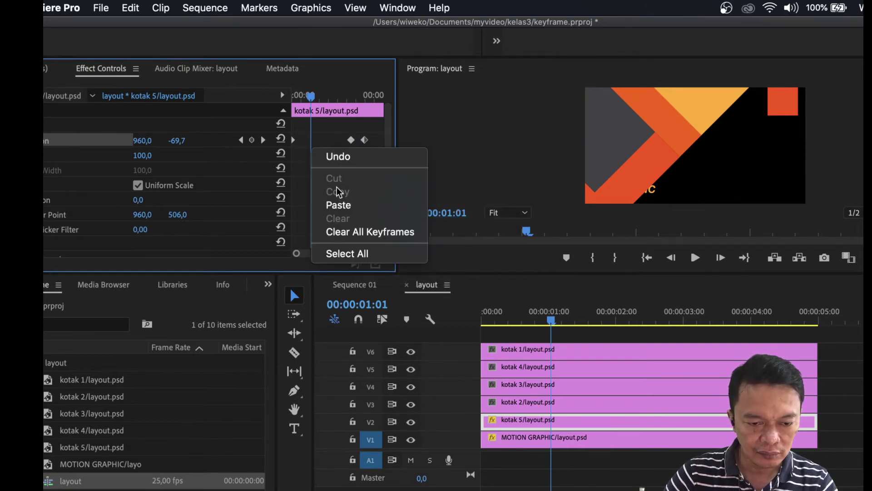
{"action": "left_click", "coordinate": [339, 203]}
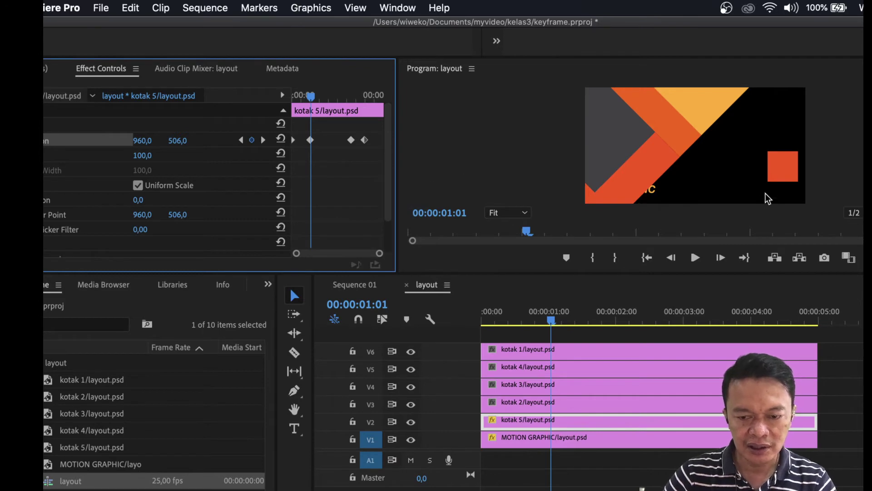
Play back the layout sequence from its start, examine the motion between 00:00:04:00 and 00:00:03:04, and return to the start
{"action": "left_click_drag", "start_coordinate": [551, 320], "coordinate": [420, 335]}
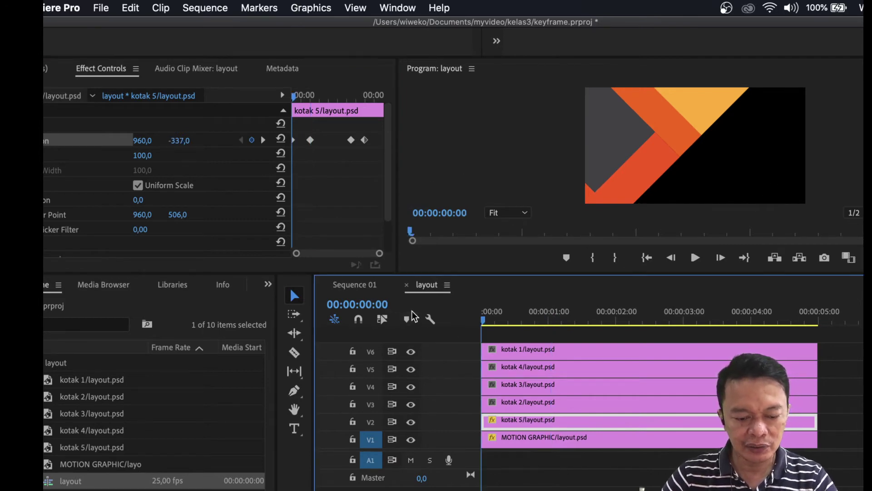
{"action": "key", "text": "space"}
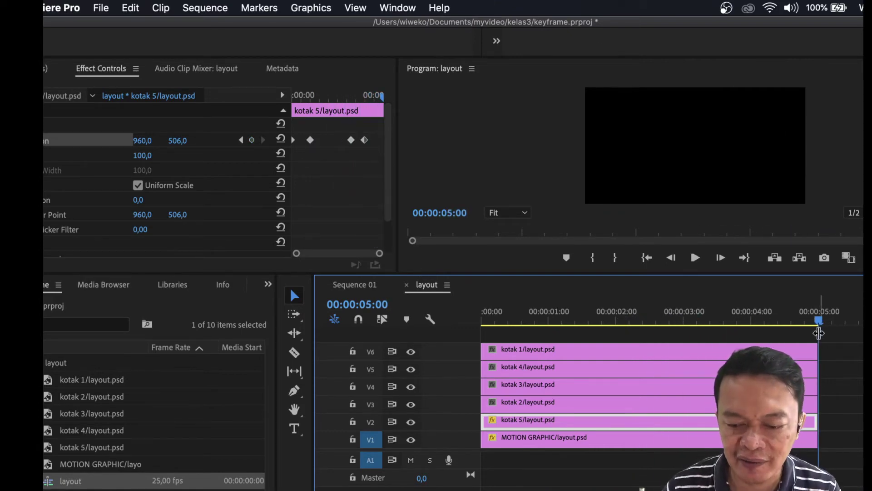
{"action": "left_click_drag", "start_coordinate": [816, 320], "coordinate": [751, 335]}
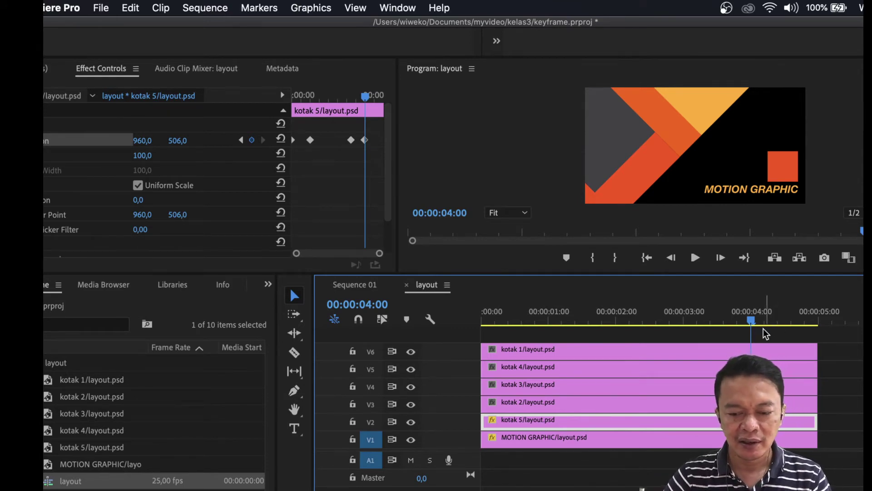
{"action": "left_click_drag", "start_coordinate": [748, 323], "coordinate": [693, 356]}
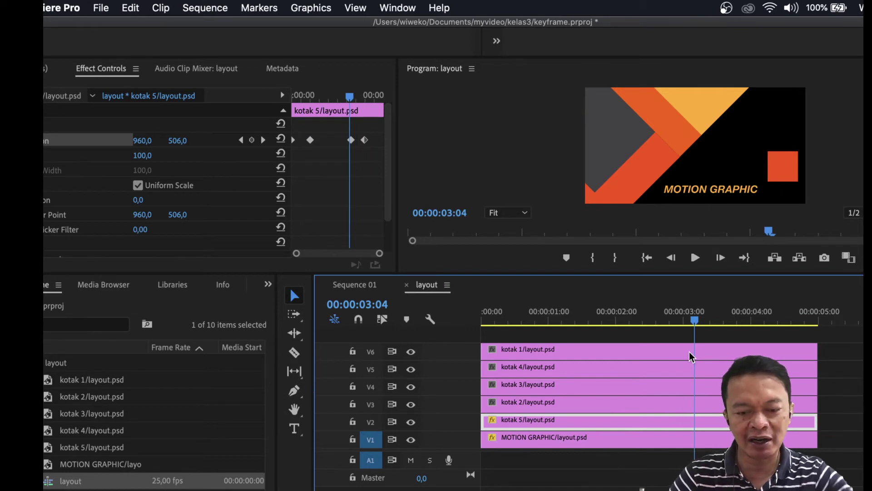
{"action": "left_click_drag", "start_coordinate": [690, 357], "coordinate": [429, 359]}
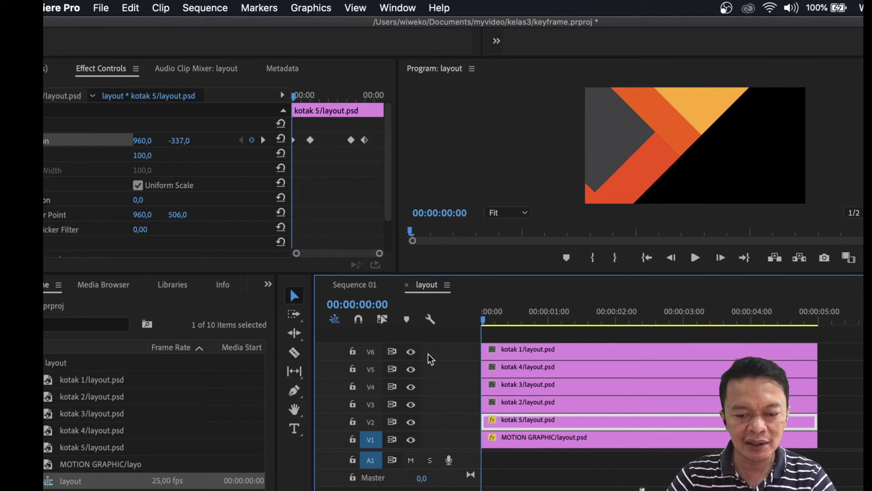
Select the MOTION GRAPHIC clip on V1 and place the playhead at exactly 00:00:01:00
{"action": "left_click", "coordinate": [545, 440]}
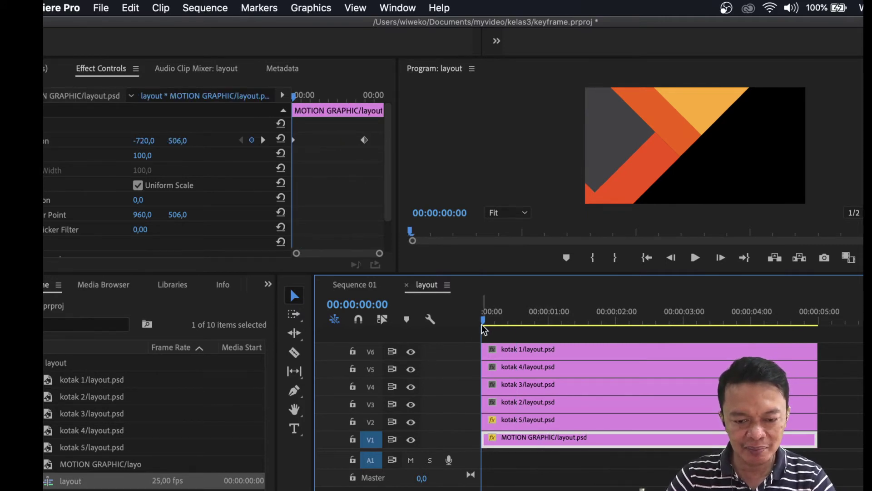
{"action": "left_click_drag", "start_coordinate": [483, 323], "coordinate": [552, 332]}
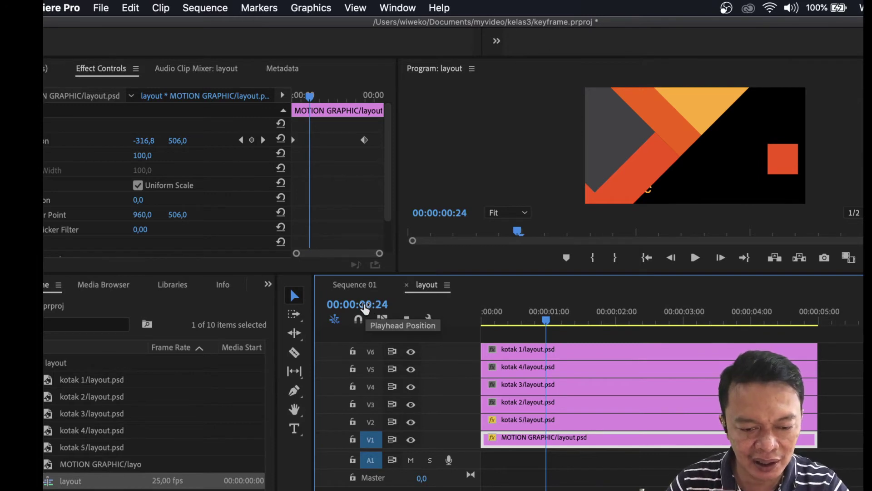
{"action": "left_click", "coordinate": [364, 303]}
{"action": "left_click", "coordinate": [370, 302]}
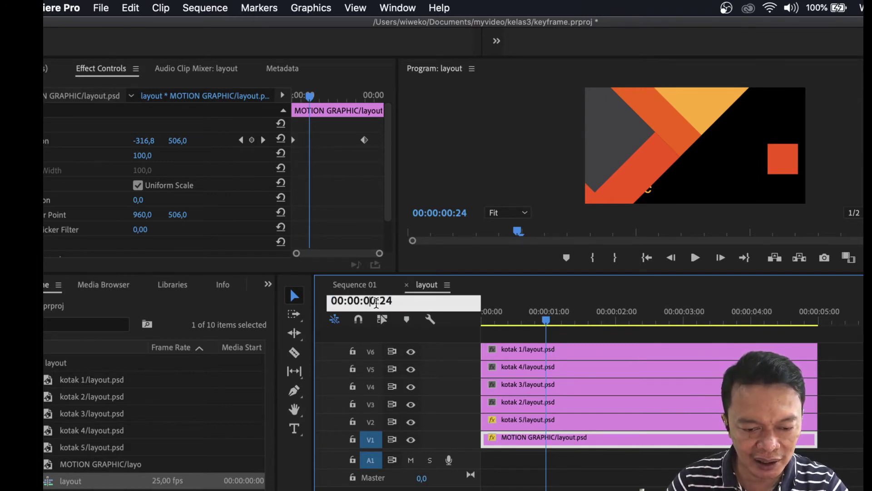
{"action": "type", "text": "1"}
{"action": "left_click_drag", "start_coordinate": [399, 301], "coordinate": [383, 301]}
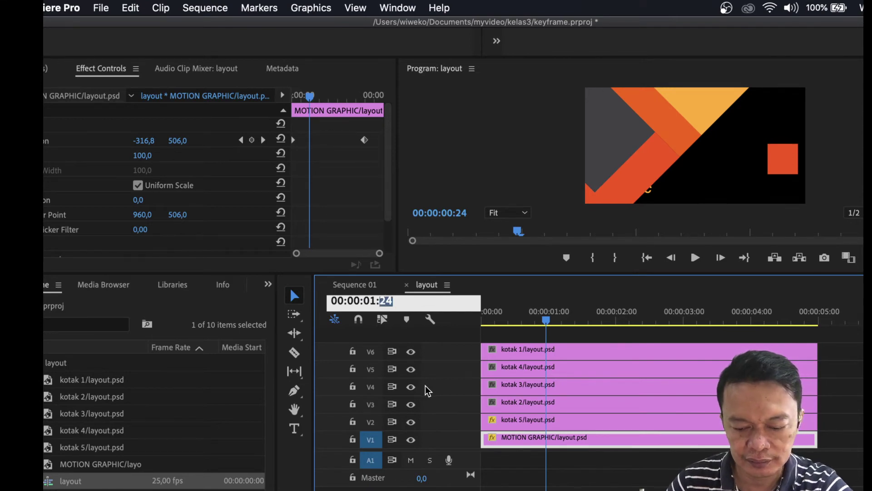
{"action": "type", "text": "00"}
{"action": "key", "text": "Return"}
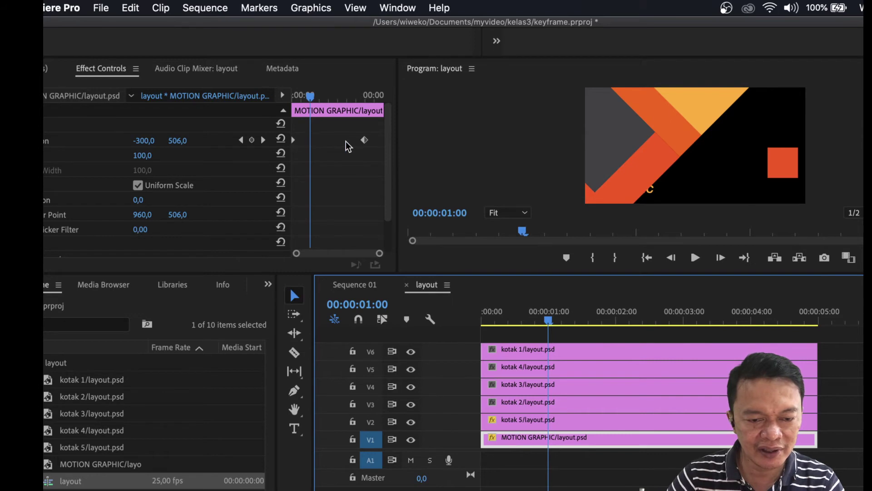
Copy the MOTION GRAPHIC clip's Position keyframe from 00:00:04:00 to 00:00:01:00
{"action": "left_click", "coordinate": [365, 140]}
{"action": "right_click", "coordinate": [364, 140]}
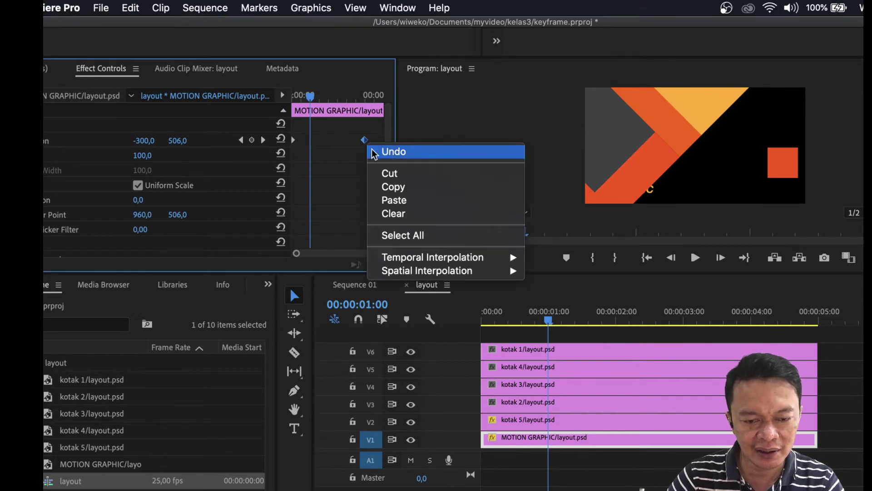
{"action": "left_click", "coordinate": [393, 187]}
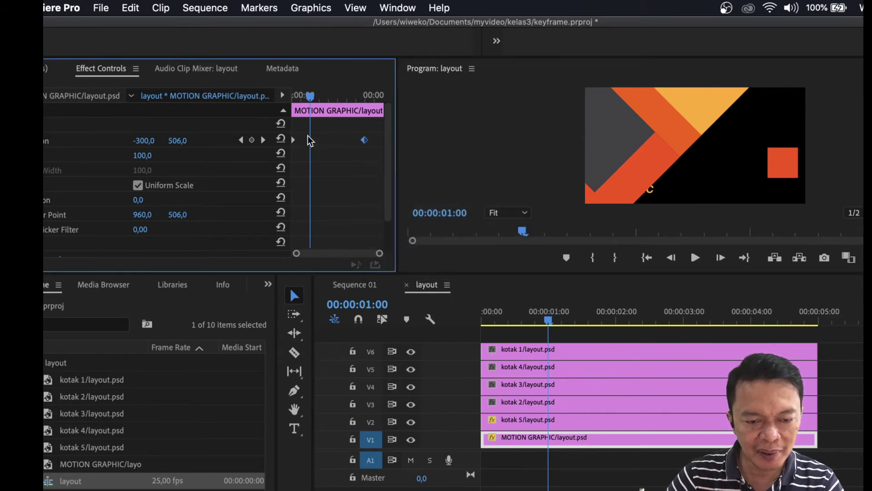
{"action": "right_click", "coordinate": [312, 146]}
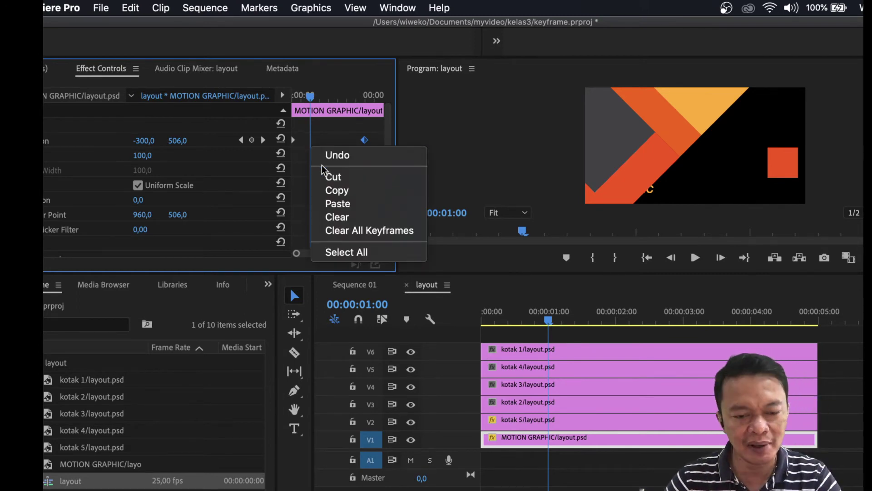
{"action": "left_click", "coordinate": [337, 204]}
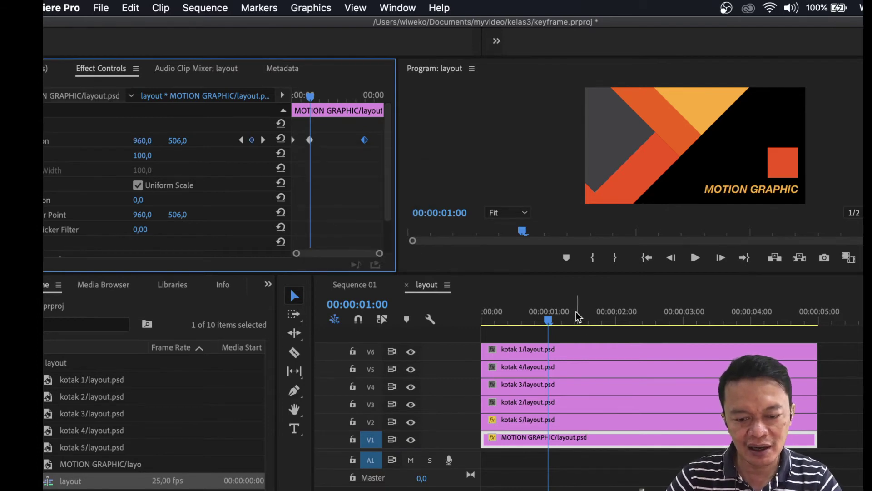
Play back the layout sequence from its start to check the MOTION GRAPHIC text's movement, stopping around 00:00:02:09
{"action": "left_click_drag", "start_coordinate": [550, 321], "coordinate": [481, 321]}
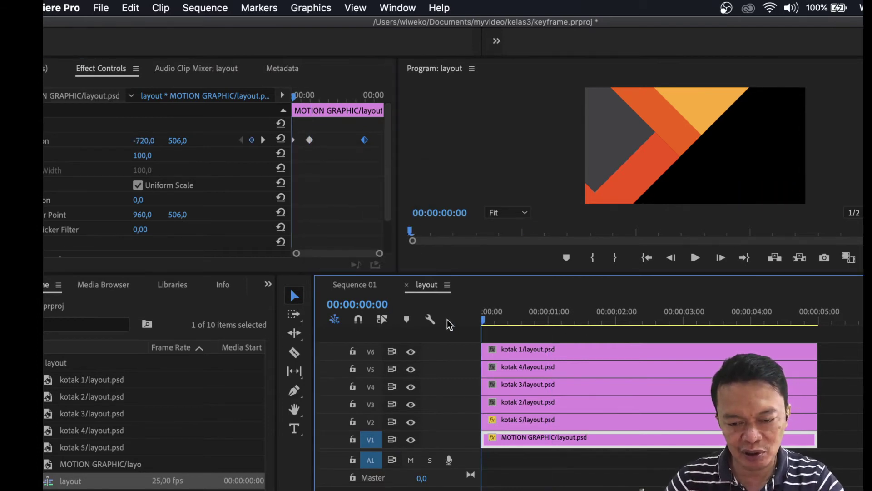
{"action": "key", "text": "space"}
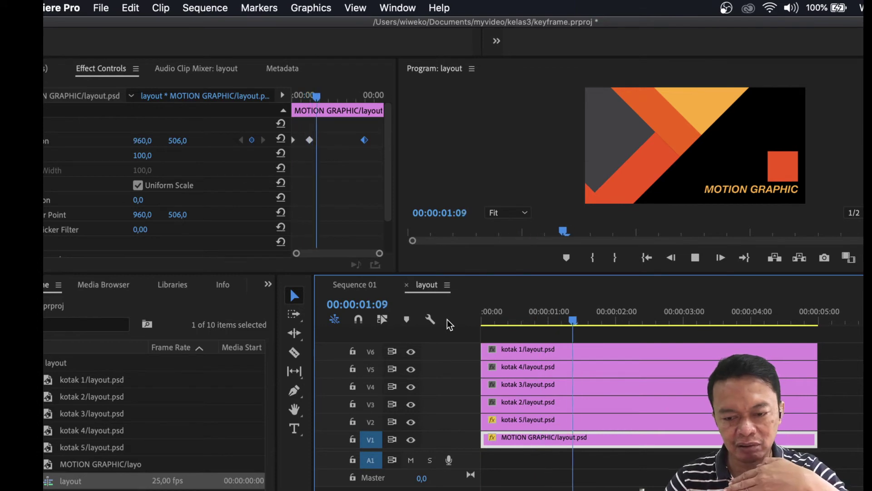
{"action": "key", "text": "space"}
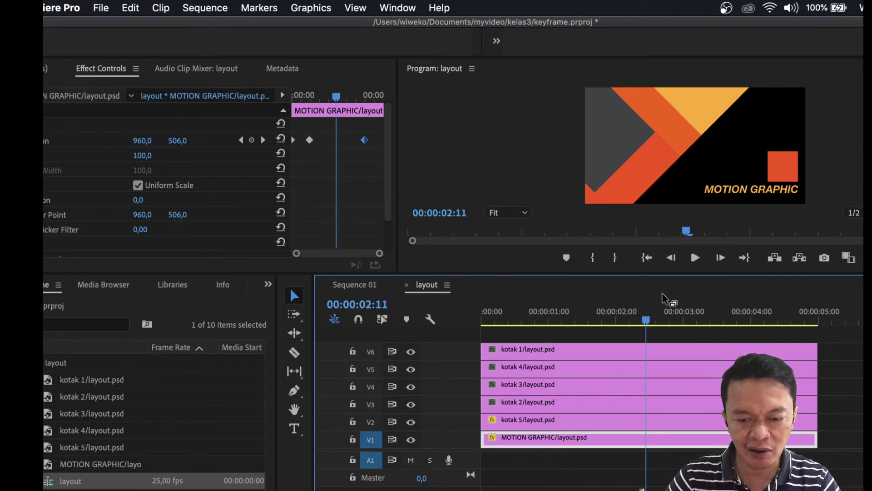
{"action": "left_click", "coordinate": [641, 320]}
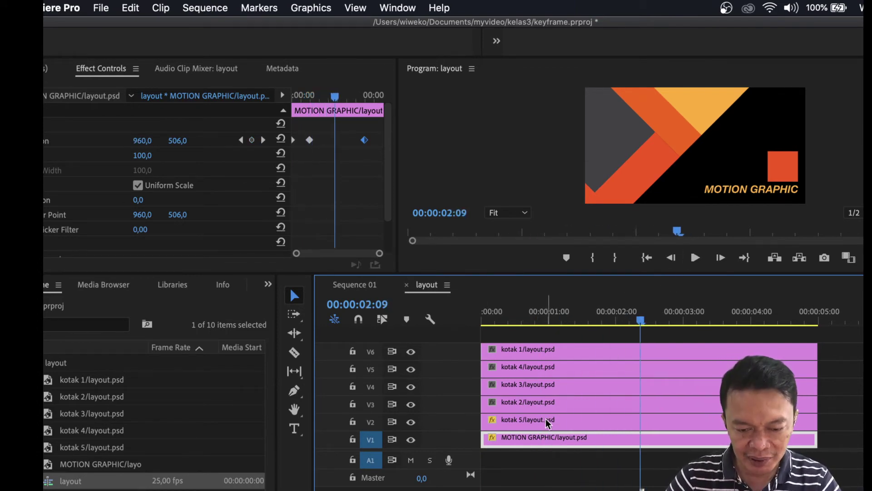
Place the playhead at 00:00:00:07 and merge kotak 5's intermediate Position keyframes into the one at 00:00:04:00
{"action": "left_click", "coordinate": [548, 424]}
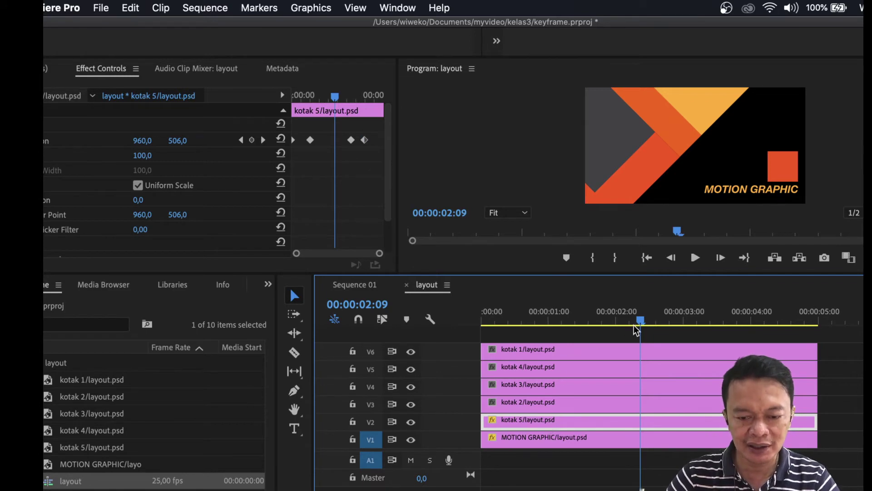
{"action": "left_click", "coordinate": [605, 324]}
{"action": "left_click_drag", "start_coordinate": [598, 327], "coordinate": [498, 352]}
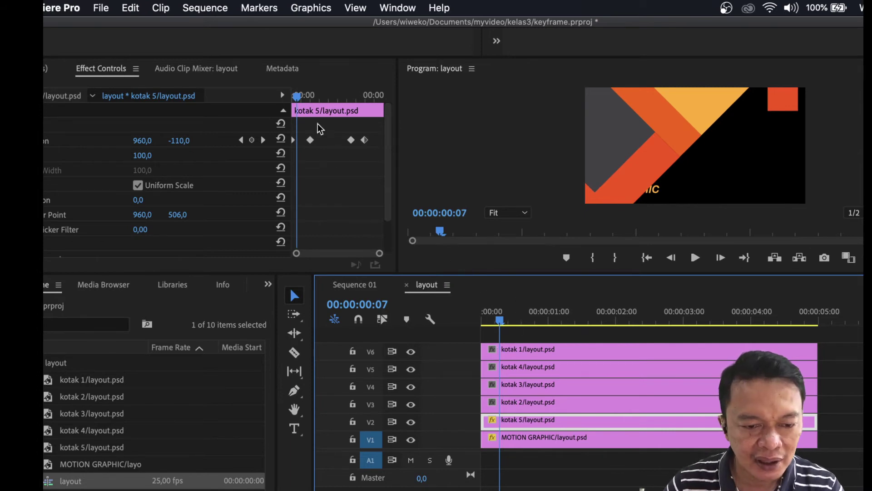
{"action": "left_click", "coordinate": [311, 140]}
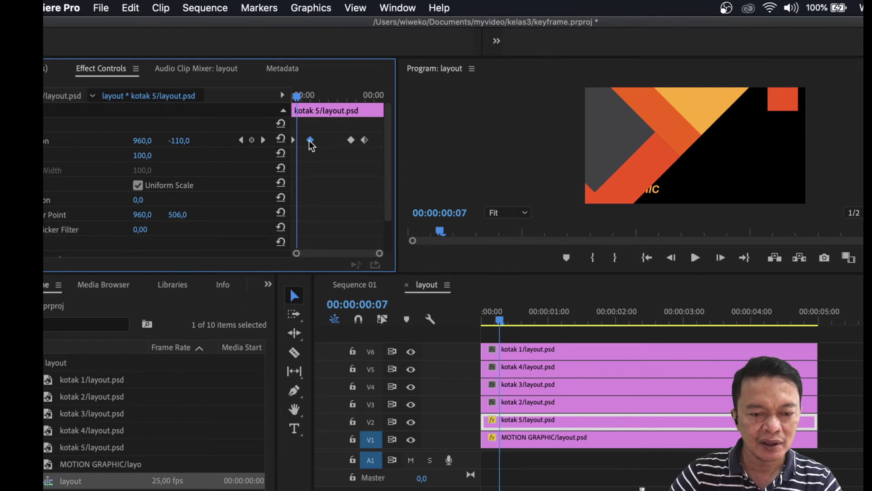
{"action": "left_click_drag", "start_coordinate": [311, 145], "coordinate": [369, 145]}
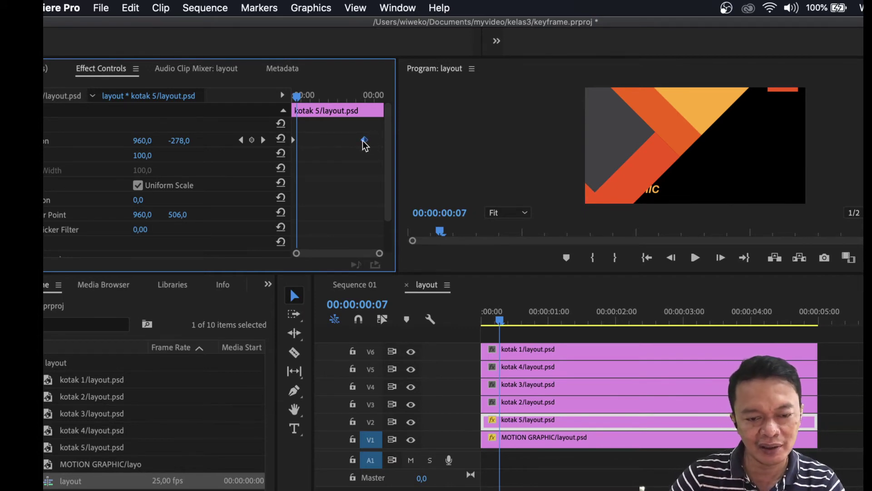
Copy kotak 5's Position keyframe from 00:00:04:00 to 00:00:00:07 and play back the animation from the sequence start
{"action": "right_click", "coordinate": [365, 142]}
{"action": "left_click", "coordinate": [326, 162]}
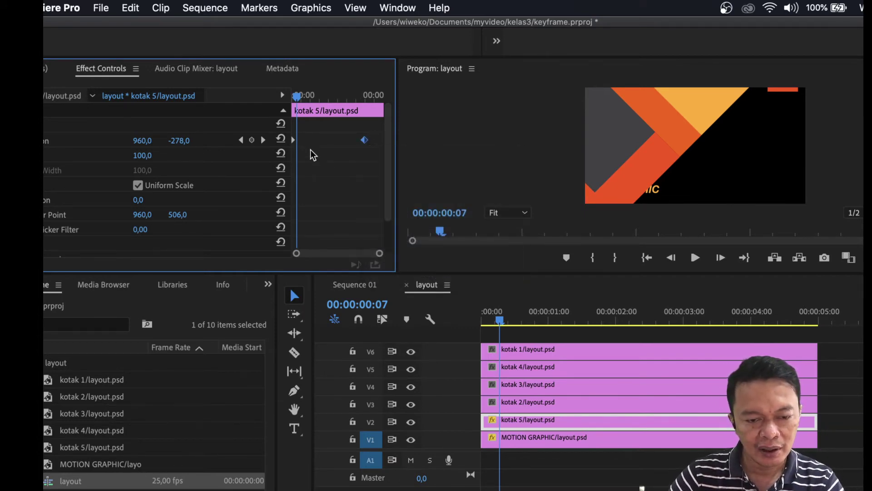
{"action": "right_click", "coordinate": [302, 147]}
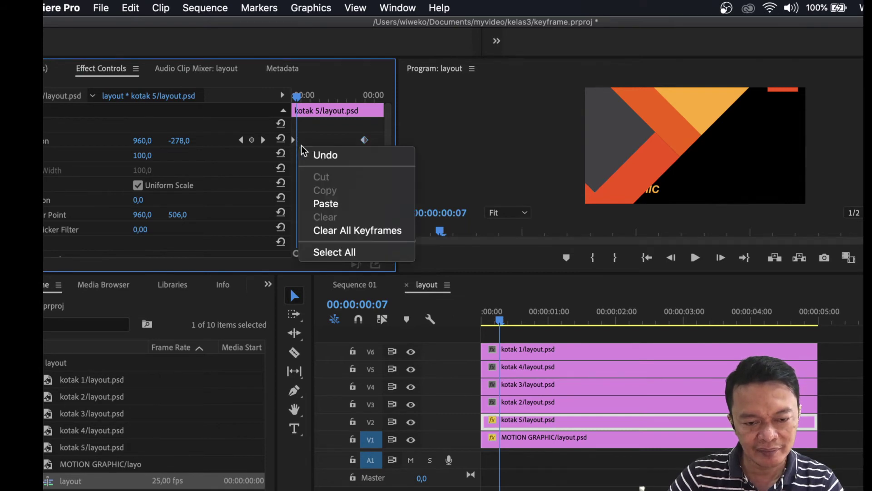
{"action": "left_click", "coordinate": [347, 203]}
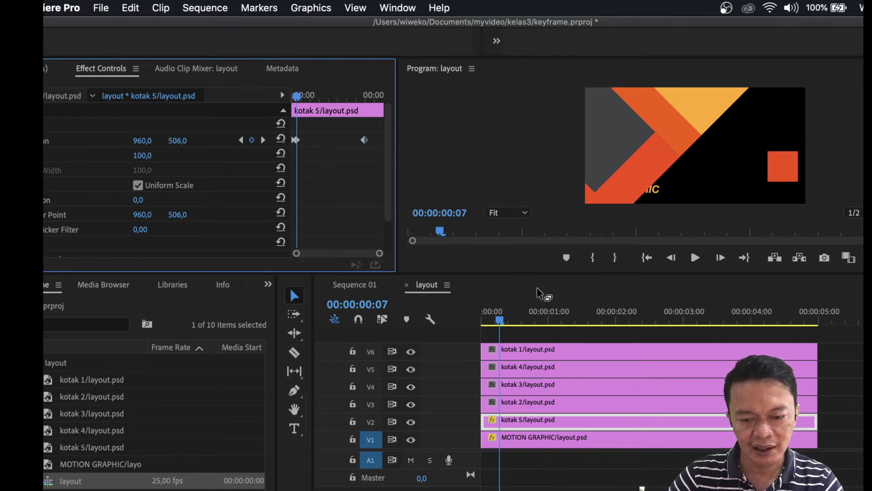
{"action": "left_click", "coordinate": [482, 320]}
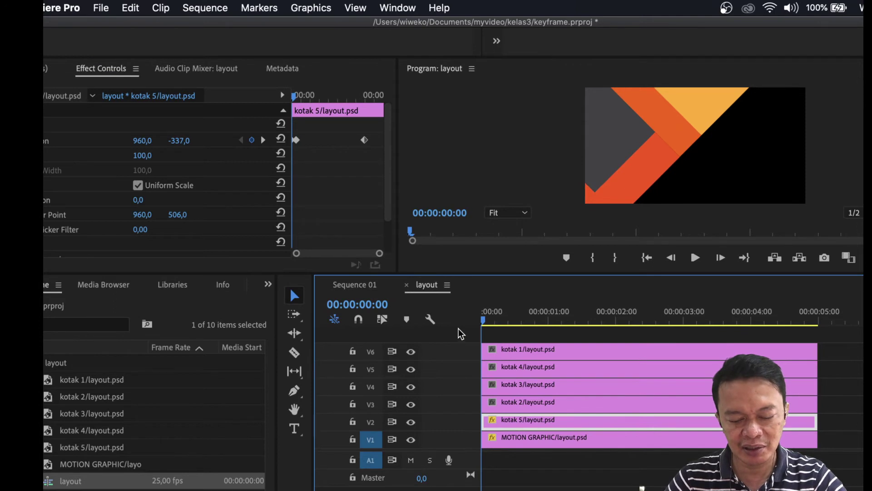
{"action": "key", "text": "space"}
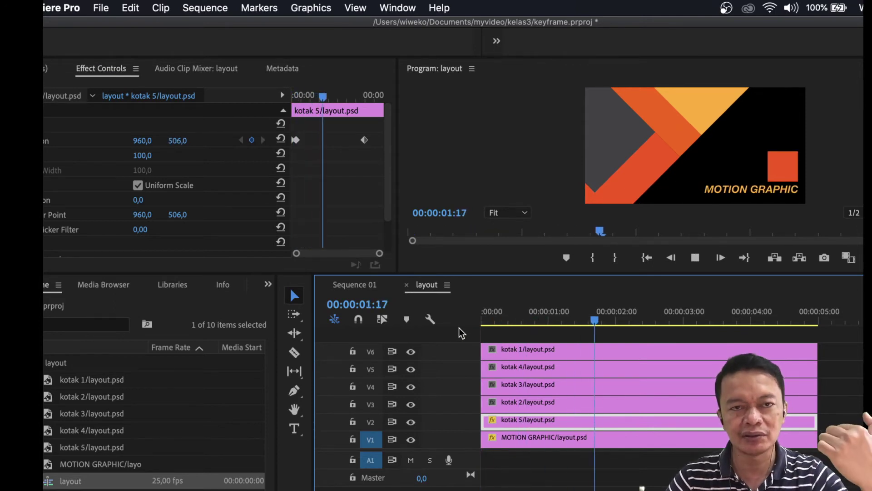
Return to the sequence start, toggle the output of tracks V6 to V3 off and on to identify their shapes, and select kotak 2
{"action": "key", "text": "space"}
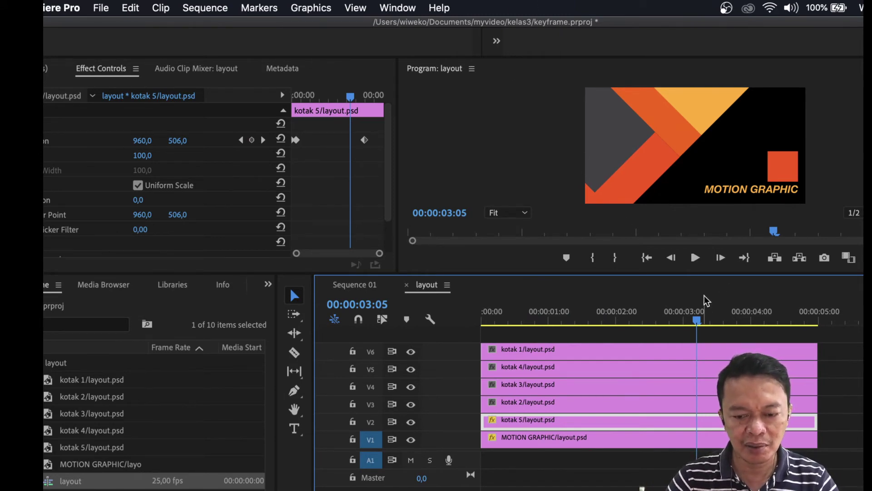
{"action": "left_click_drag", "start_coordinate": [697, 320], "coordinate": [53, 323]}
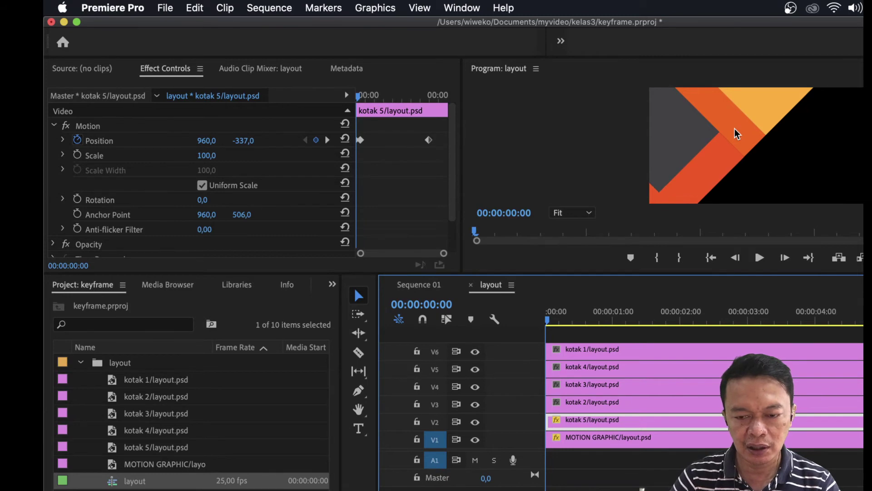
{"action": "left_click", "coordinate": [474, 352]}
{"action": "left_click", "coordinate": [475, 369]}
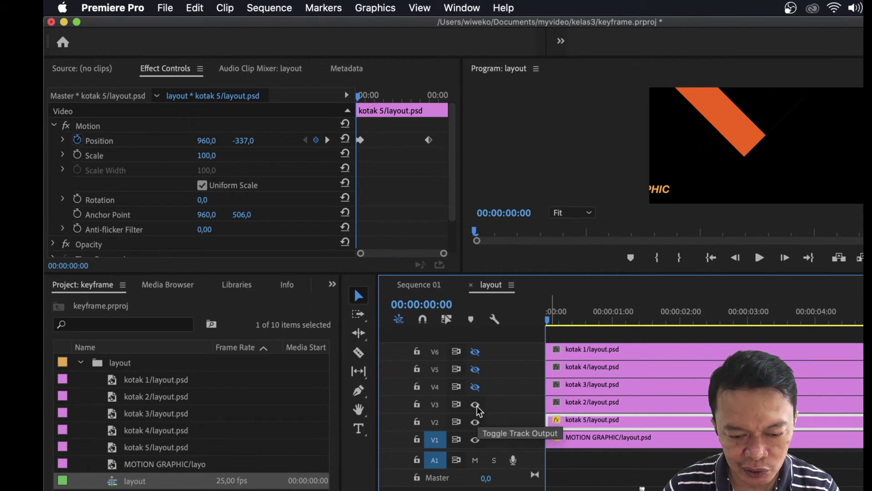
{"action": "left_click", "coordinate": [476, 405]}
{"action": "left_click", "coordinate": [475, 352]}
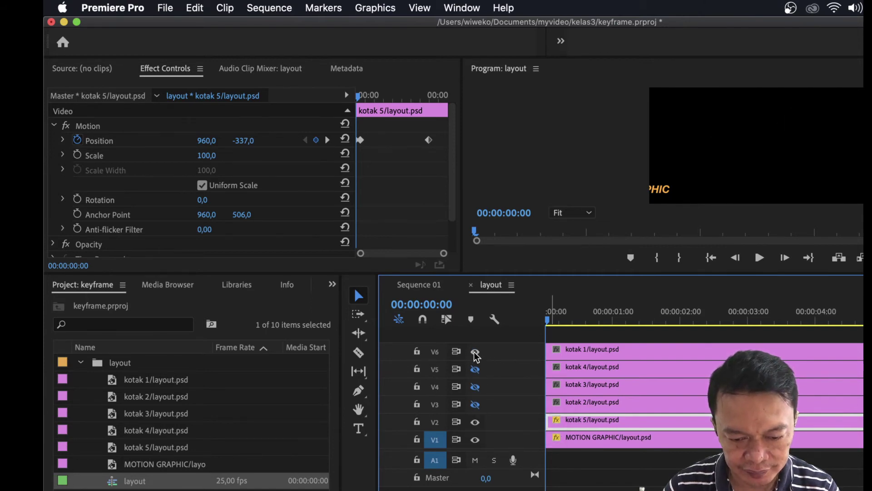
{"action": "left_click", "coordinate": [475, 368]}
{"action": "left_click", "coordinate": [475, 387]}
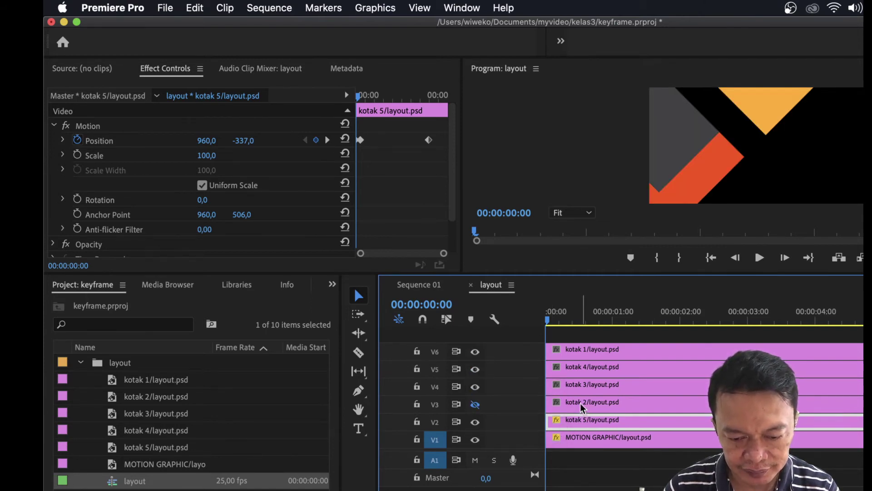
{"action": "left_click", "coordinate": [581, 402]}
{"action": "left_click", "coordinate": [475, 404]}
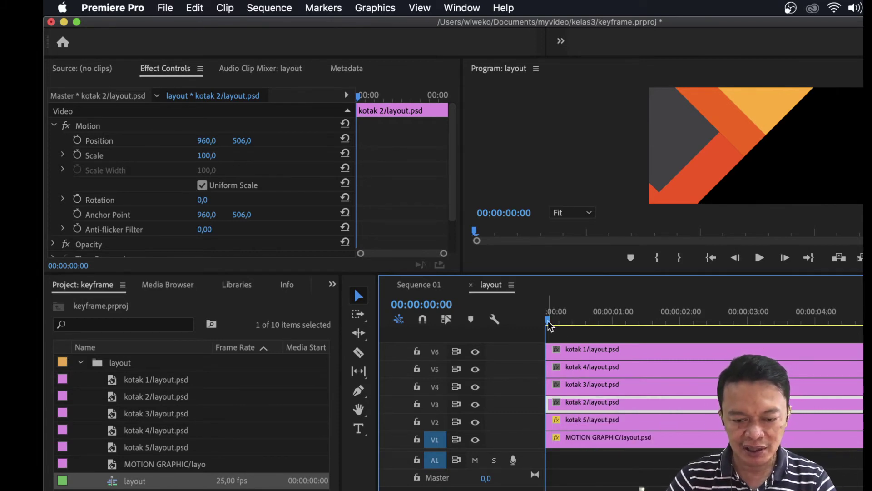
Add Position keyframes to kotak 2 at 00:00:01:13 and 00:00:01:00
{"action": "left_click_drag", "start_coordinate": [566, 328], "coordinate": [649, 357]}
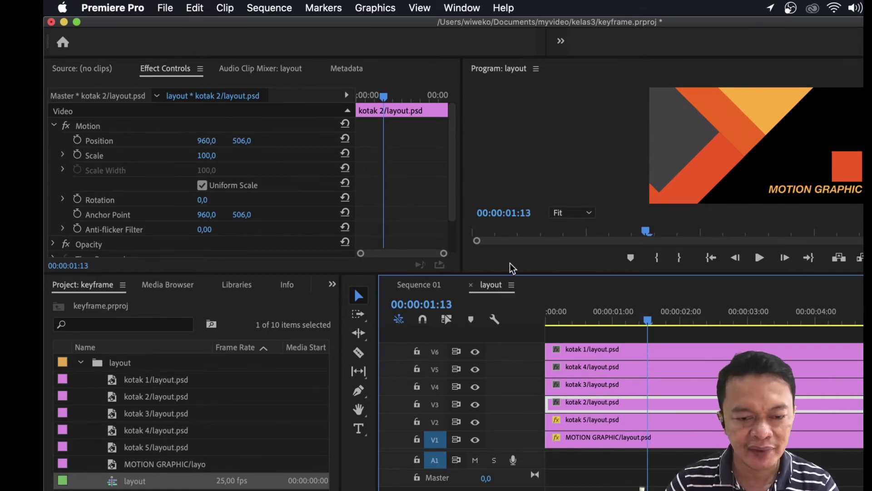
{"action": "left_click", "coordinate": [77, 140]}
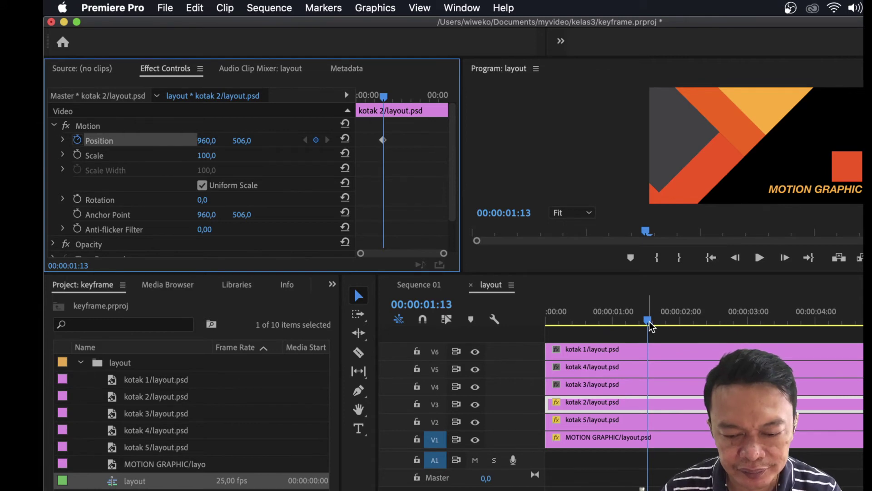
{"action": "left_click_drag", "start_coordinate": [648, 323], "coordinate": [608, 325]}
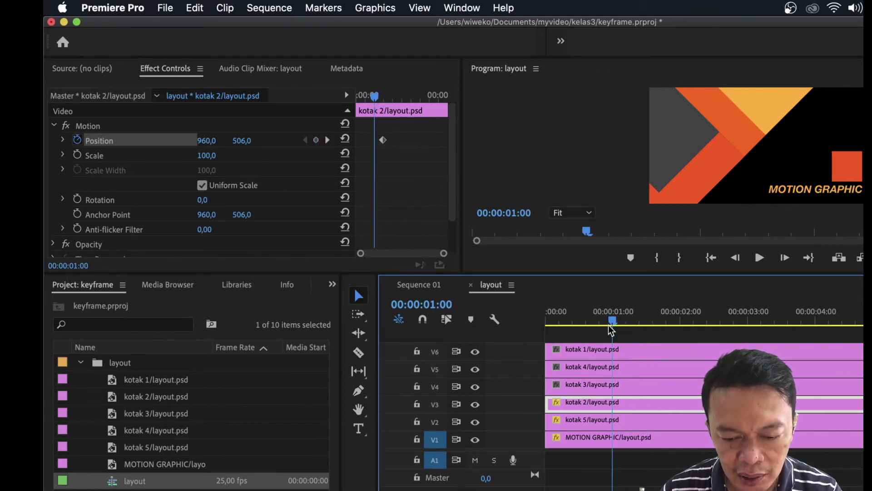
{"action": "key", "text": "Right"}
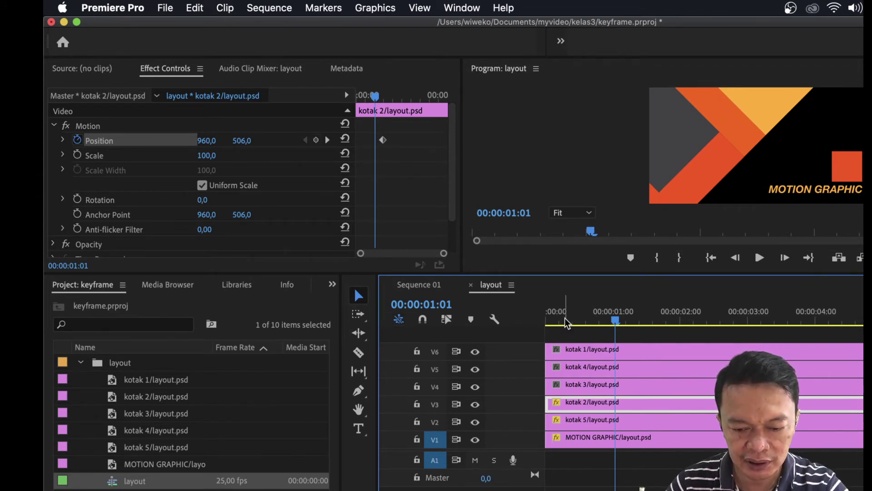
{"action": "left_click_drag", "start_coordinate": [615, 325], "coordinate": [612, 325]}
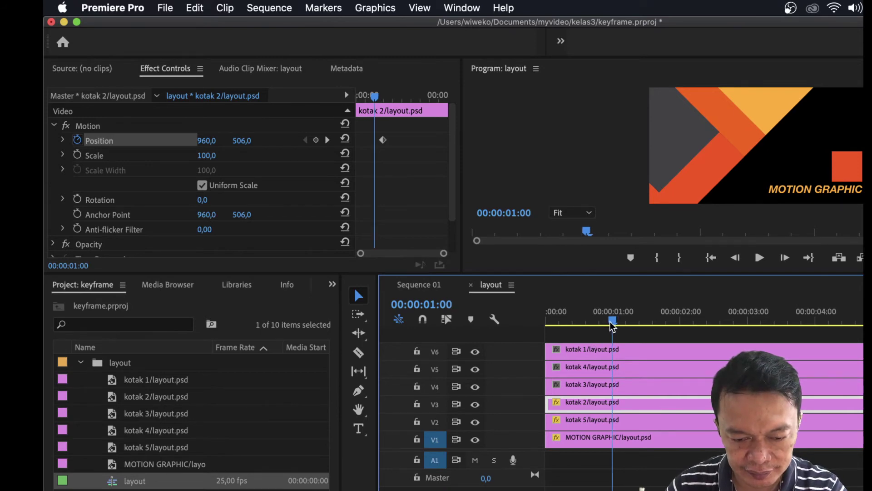
{"action": "left_click", "coordinate": [316, 140]}
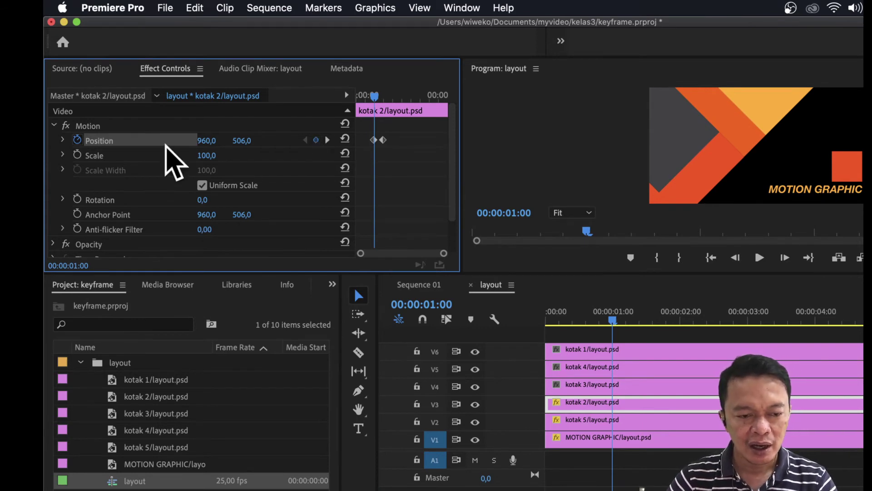
Move kotak 2 diagonally up and left to about 352,7, -113,5 at 00:00:01:00, and scrub through its movement to check it
{"action": "left_click", "coordinate": [89, 129]}
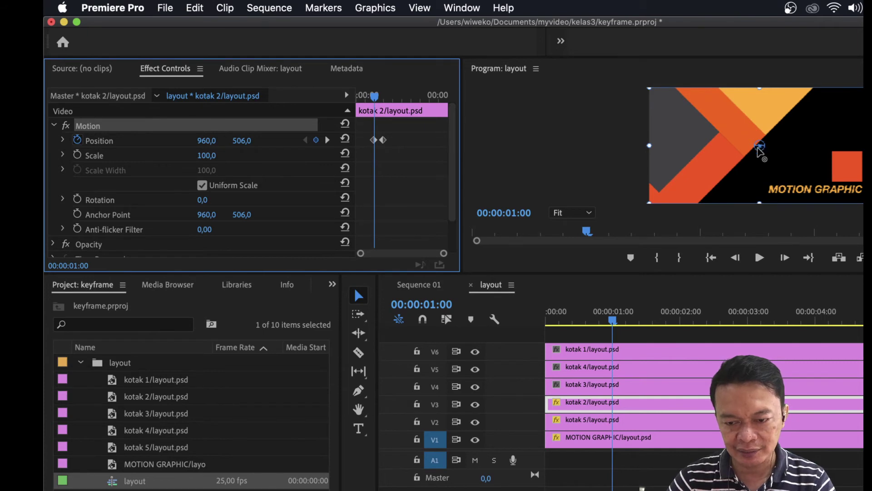
{"action": "left_click_drag", "start_coordinate": [760, 163], "coordinate": [690, 92]}
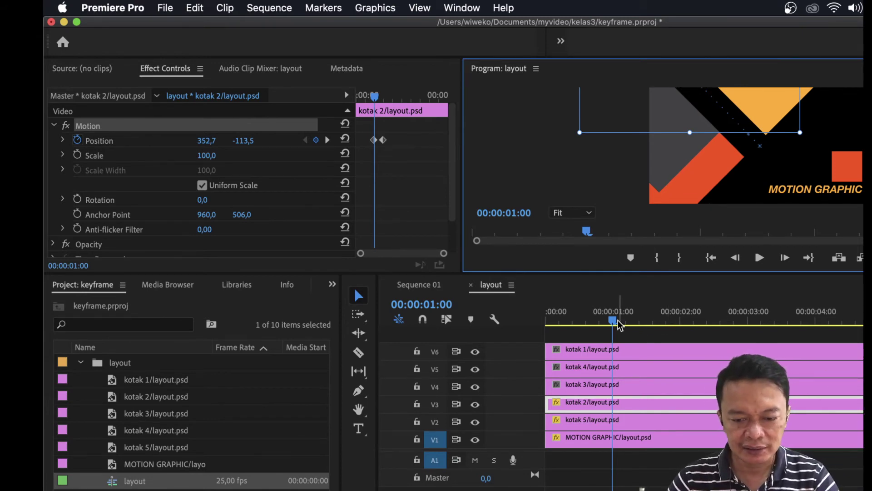
{"action": "left_click_drag", "start_coordinate": [616, 324], "coordinate": [649, 324]}
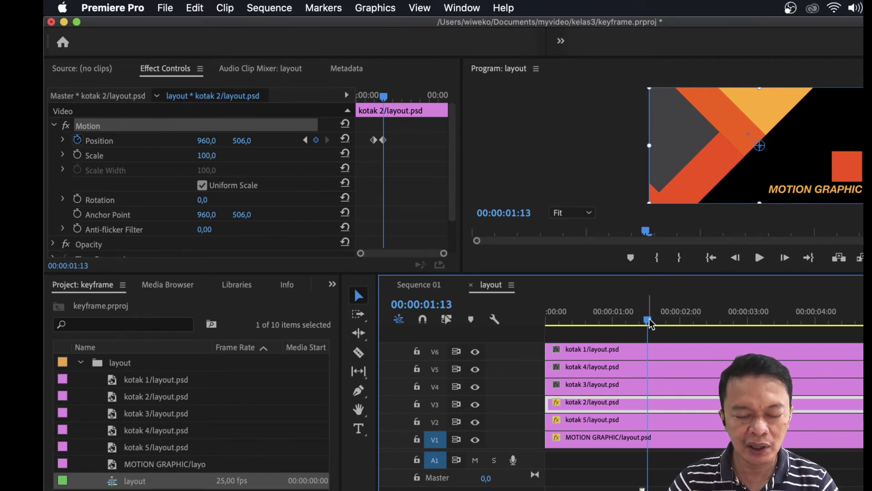
{"action": "left_click_drag", "start_coordinate": [651, 319], "coordinate": [671, 359]}
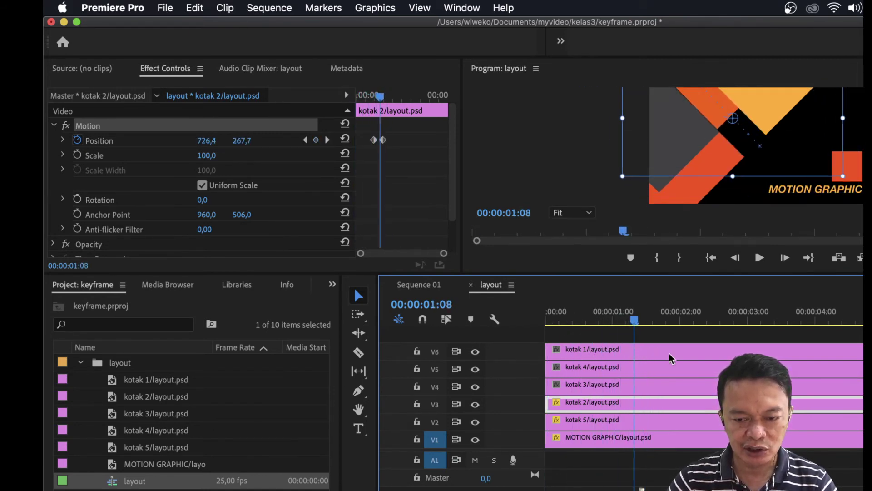
Toggle track V6 off and on to identify its shape, and add a Position keyframe to kotak 1 at 00:00:00:10
{"action": "left_click", "coordinate": [475, 352]}
{"action": "left_click", "coordinate": [474, 352]}
{"action": "left_click_drag", "start_coordinate": [634, 336], "coordinate": [513, 336]}
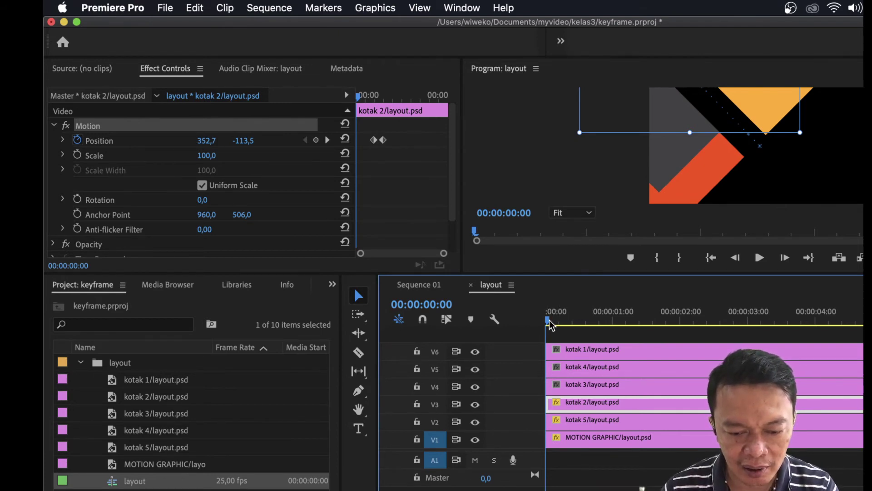
{"action": "left_click_drag", "start_coordinate": [549, 325], "coordinate": [576, 321]}
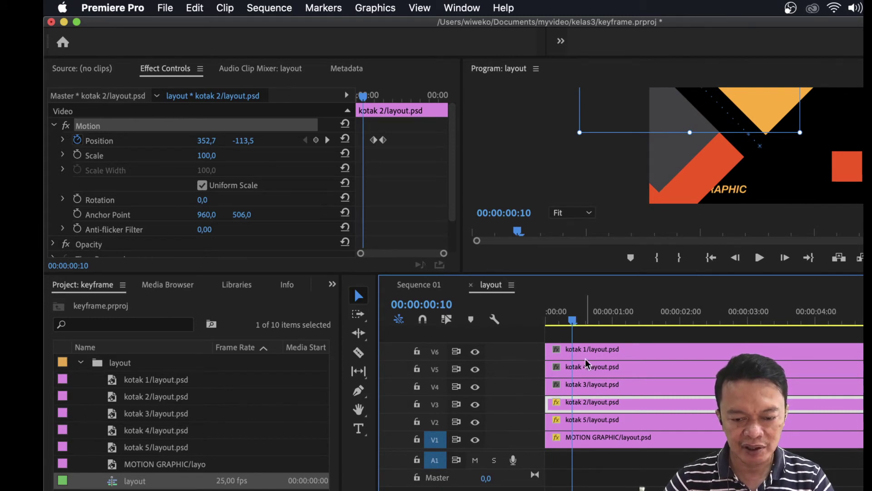
{"action": "left_click", "coordinate": [591, 349]}
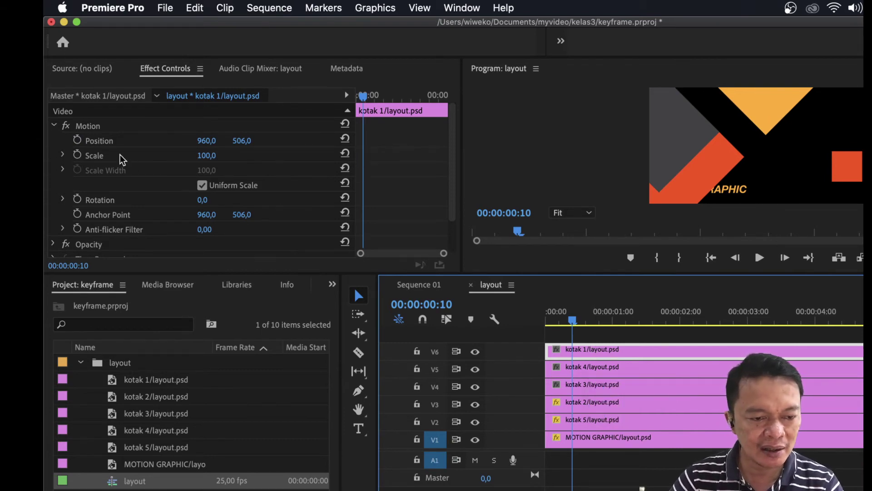
{"action": "left_click", "coordinate": [78, 141]}
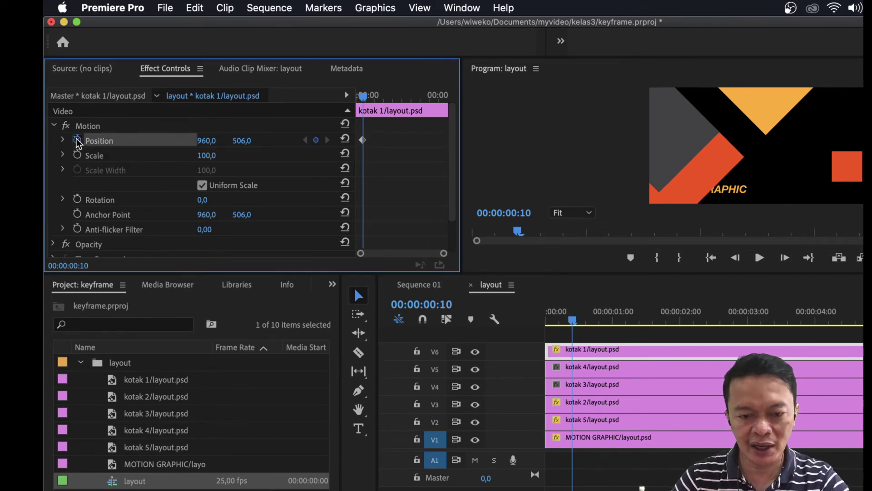
Add a second Position keyframe to kotak 1 at 00:00:00:24
{"action": "left_click", "coordinate": [573, 324]}
{"action": "mouse_move", "coordinate": [572, 324]}
{"action": "left_mouse_down"}
{"action": "mouse_move", "coordinate": [551, 325]}
{"action": "mouse_move", "coordinate": [566, 327]}
{"action": "left_mouse_up"}
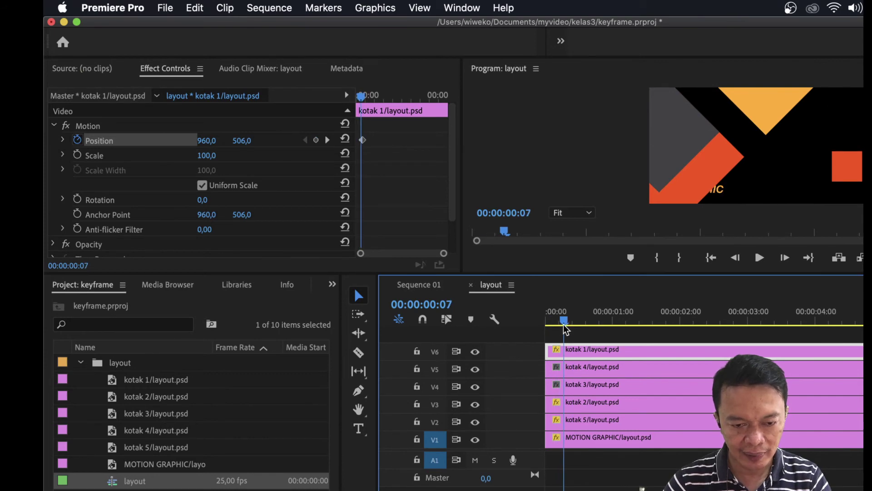
{"action": "left_click_drag", "start_coordinate": [566, 329], "coordinate": [611, 337]}
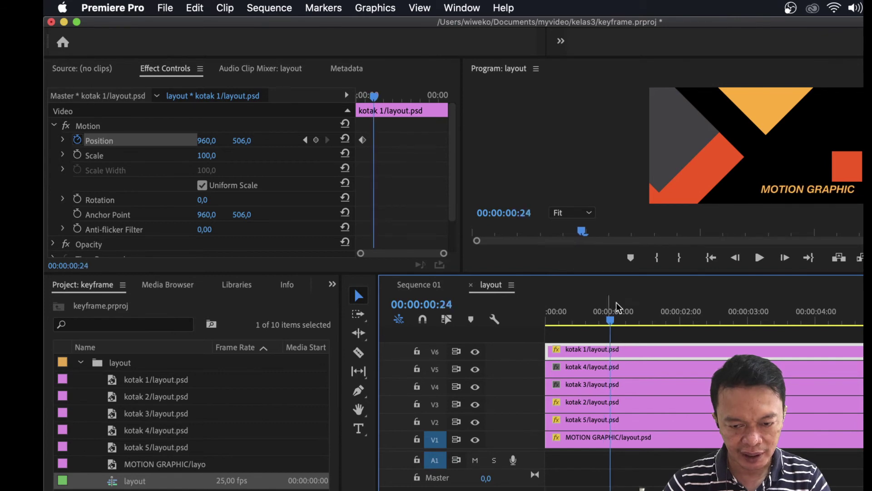
{"action": "left_click", "coordinate": [317, 140]}
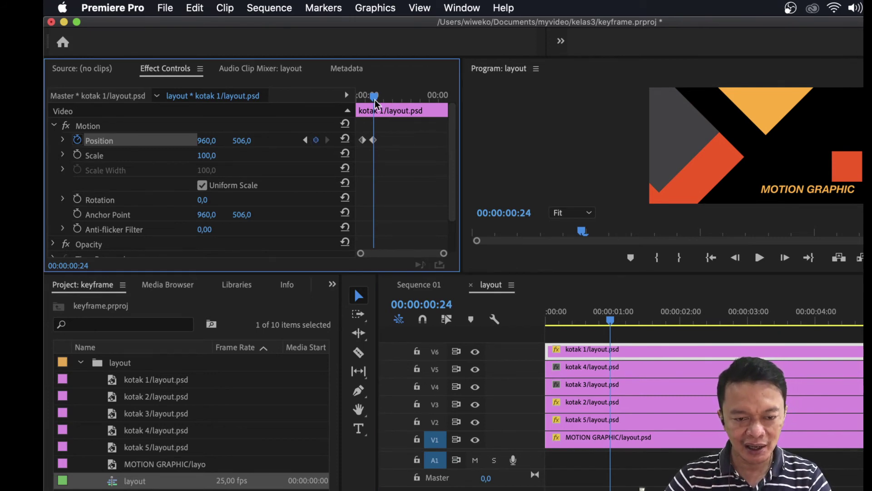
Navigate between kotak 1's two Position keyframes and finish on the one at 00:00:00:10
{"action": "mouse_move", "coordinate": [375, 105]}
{"action": "left_mouse_down"}
{"action": "mouse_move", "coordinate": [350, 112]}
{"action": "mouse_move", "coordinate": [375, 104]}
{"action": "mouse_move", "coordinate": [364, 109]}
{"action": "left_mouse_up"}
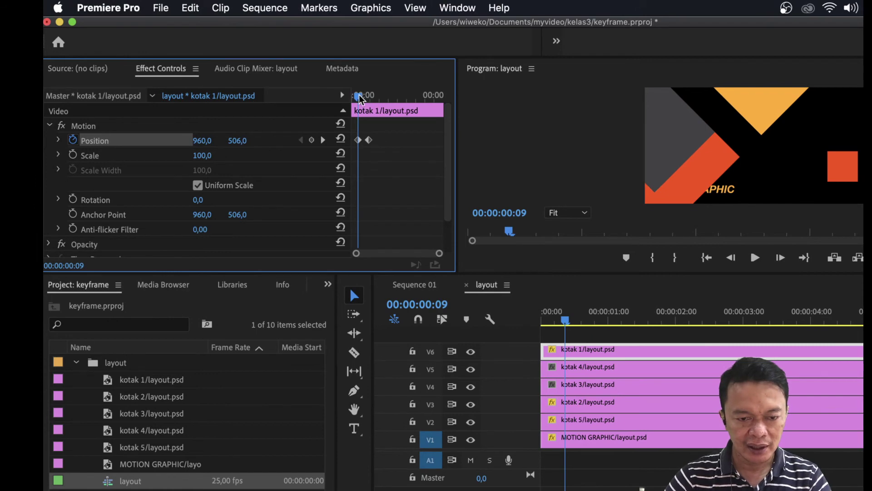
{"action": "left_click_drag", "start_coordinate": [359, 98], "coordinate": [362, 100]}
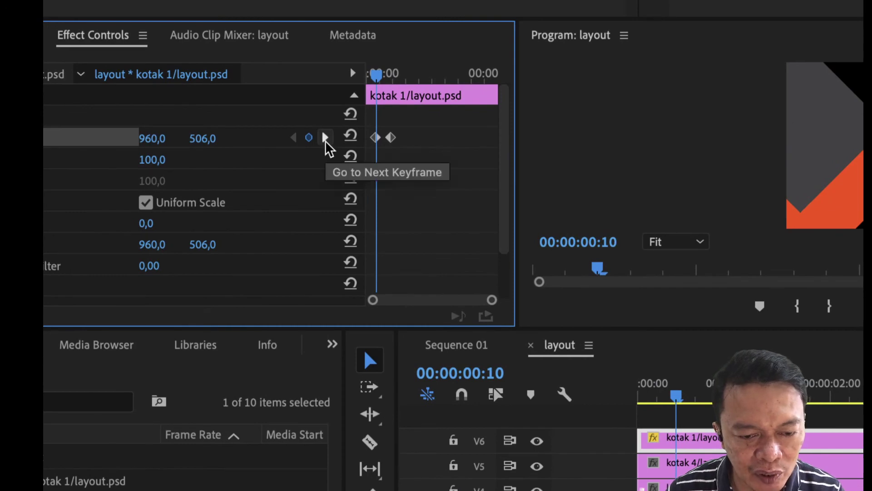
{"action": "left_click", "coordinate": [326, 141]}
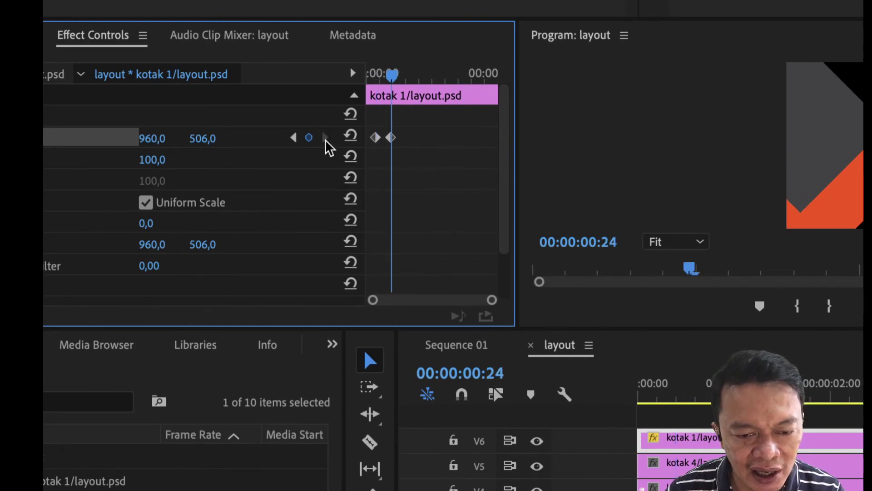
{"action": "left_click", "coordinate": [295, 138]}
{"action": "scroll", "coordinate": [298, 144], "scroll_direction": "down", "scroll_amount": 3}
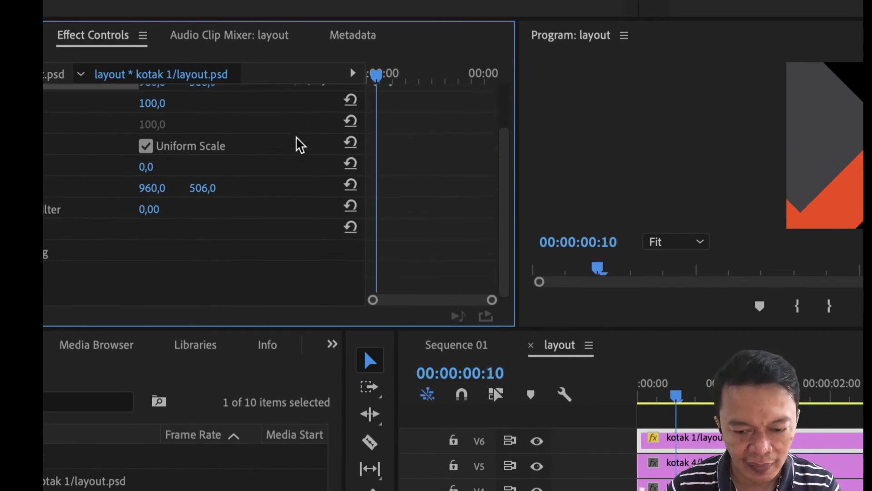
{"action": "scroll", "coordinate": [332, 116], "scroll_direction": "up", "scroll_amount": 3}
{"action": "scroll", "coordinate": [373, 131], "scroll_direction": "down", "scroll_amount": 1}
{"action": "scroll", "coordinate": [403, 140], "scroll_direction": "up", "scroll_amount": 1}
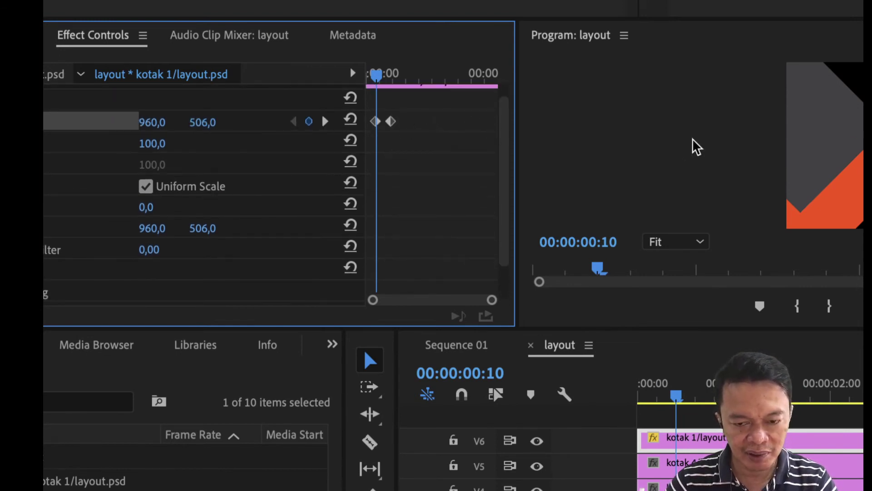
{"action": "scroll", "coordinate": [504, 185], "scroll_direction": "up", "scroll_amount": 1}
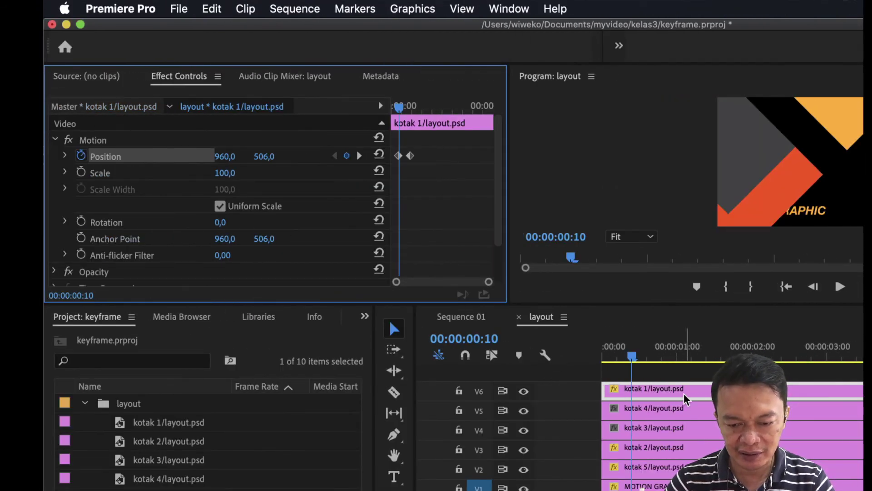
Undo kotak 1's Position keyframe at 00:00:00:24, raise the clip to about 960,0, -58,3 at 00:00:00:10, and go to 00:00:01:00
{"action": "left_click", "coordinate": [685, 399]}
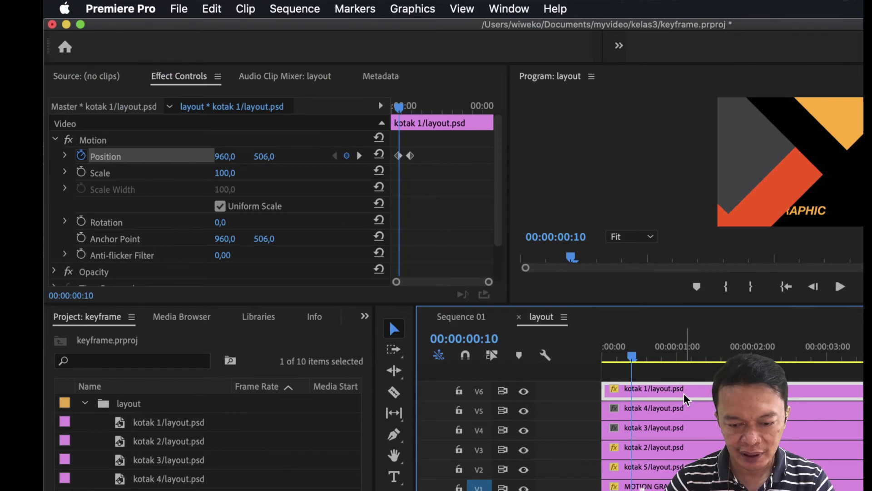
{"action": "left_click", "coordinate": [92, 142]}
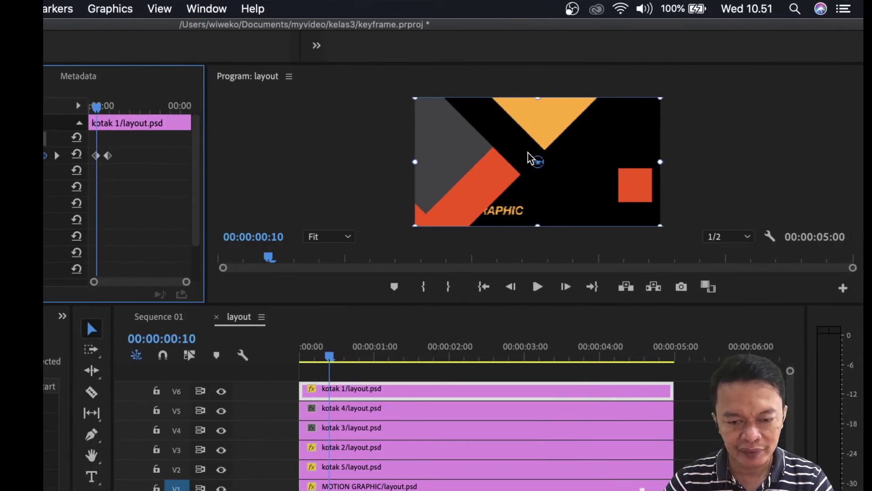
{"action": "left_click", "coordinate": [538, 162]}
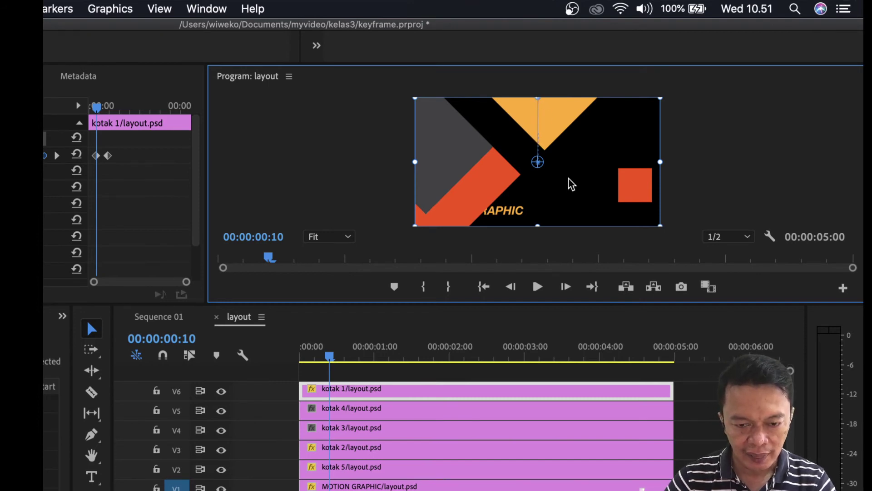
{"action": "key", "text": "super+z"}
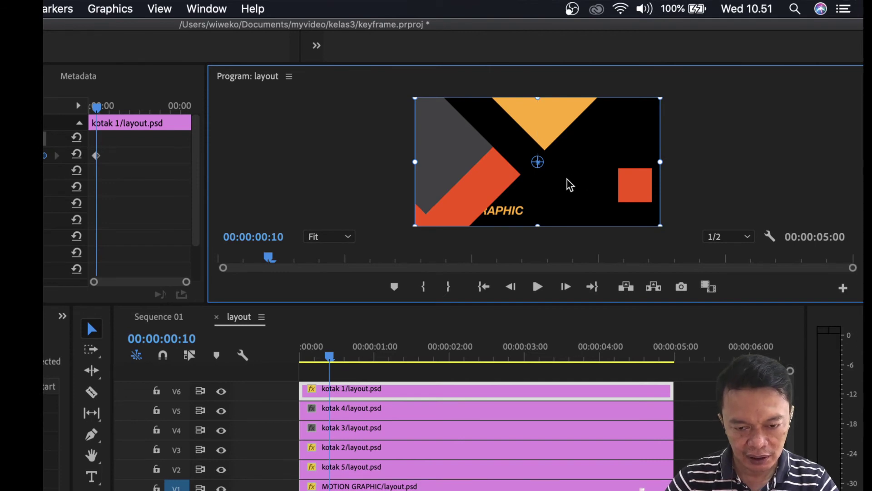
{"action": "left_click_drag", "start_coordinate": [560, 178], "coordinate": [561, 112]}
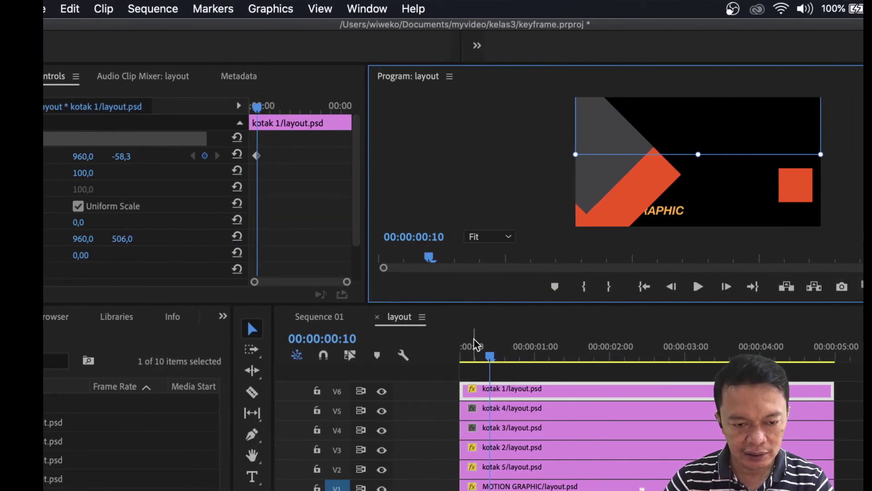
{"action": "left_click_drag", "start_coordinate": [491, 360], "coordinate": [538, 362]}
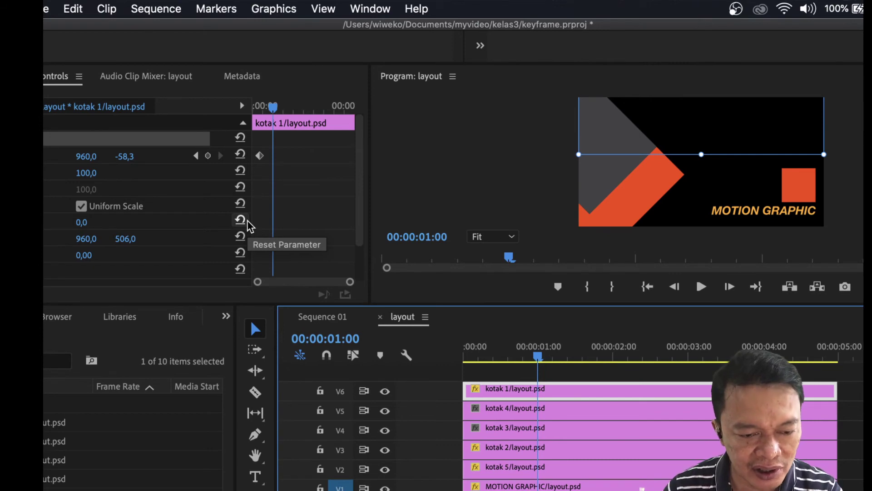
Undo kotak 1's upward move, and add its second Position keyframe at 00:00:01:00 with the position at 960,0, 506,0
{"action": "key", "text": "super+z"}
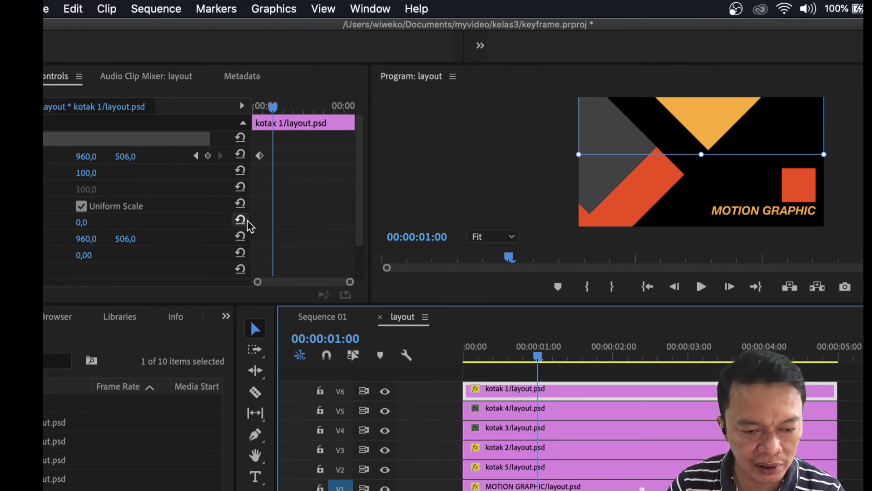
{"action": "left_click", "coordinate": [208, 157]}
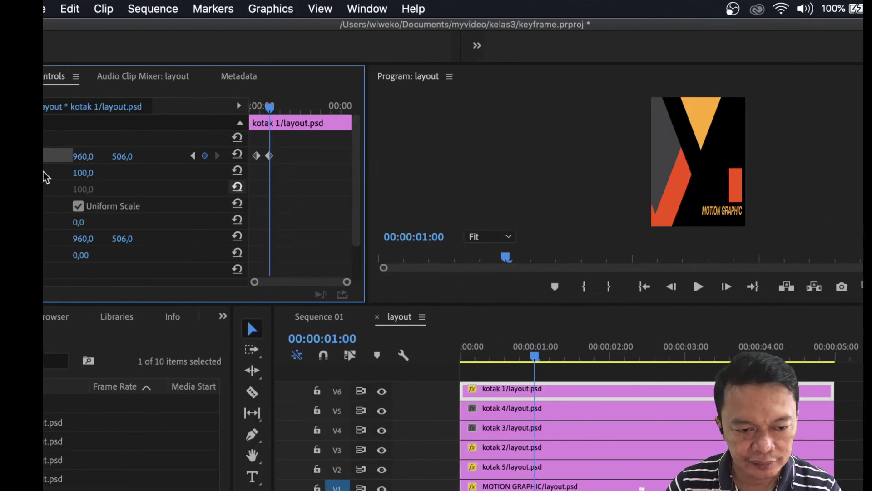
{"action": "key", "text": "super+z"}
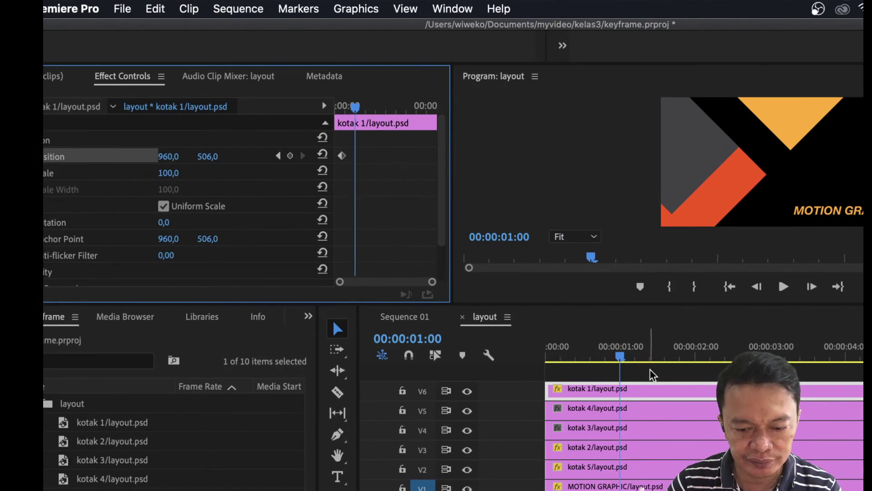
{"action": "left_click", "coordinate": [642, 397]}
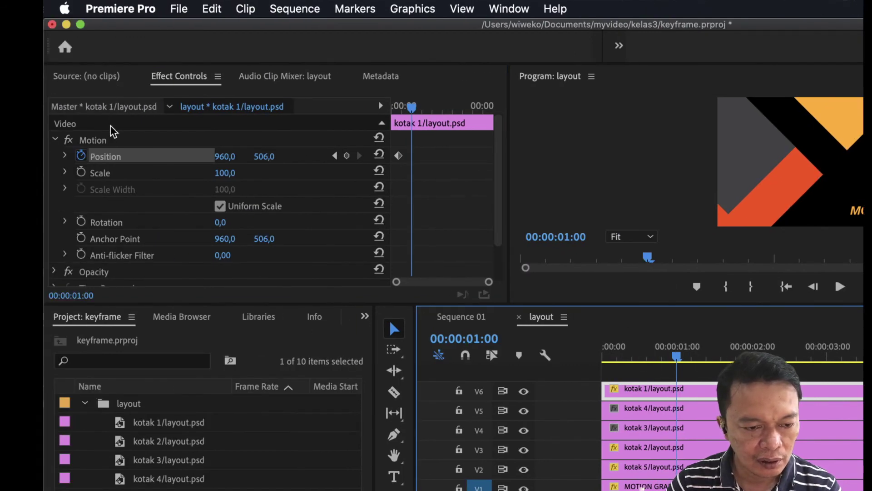
{"action": "left_click", "coordinate": [412, 159]}
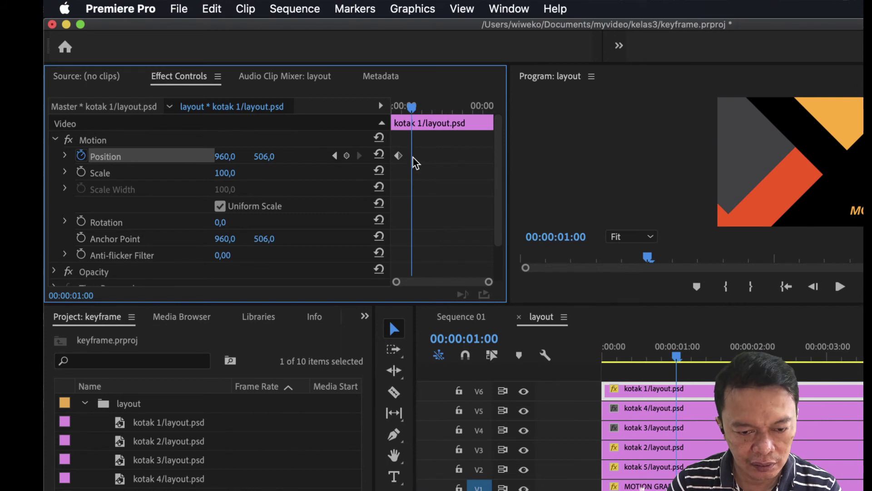
{"action": "left_click", "coordinate": [346, 156]}
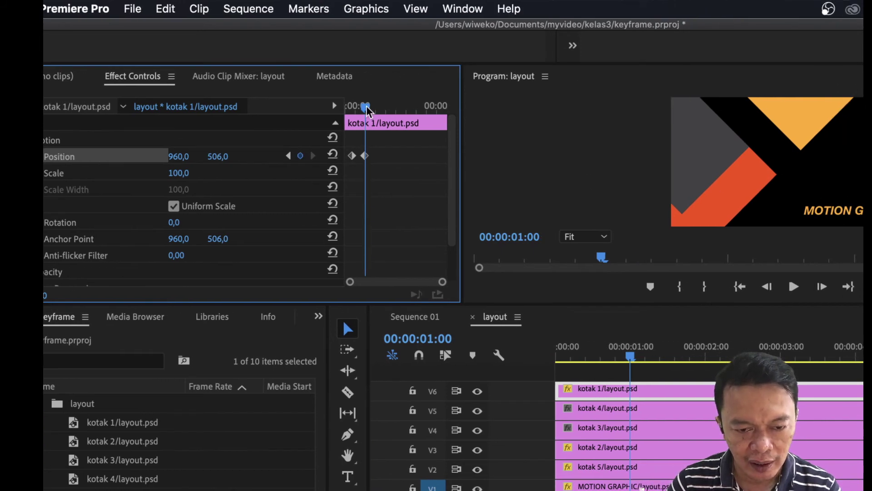
Return to kotak 1's Position keyframe at 00:00:00:10 and set its vertical position to 85,0
{"action": "left_click_drag", "start_coordinate": [366, 110], "coordinate": [357, 111]}
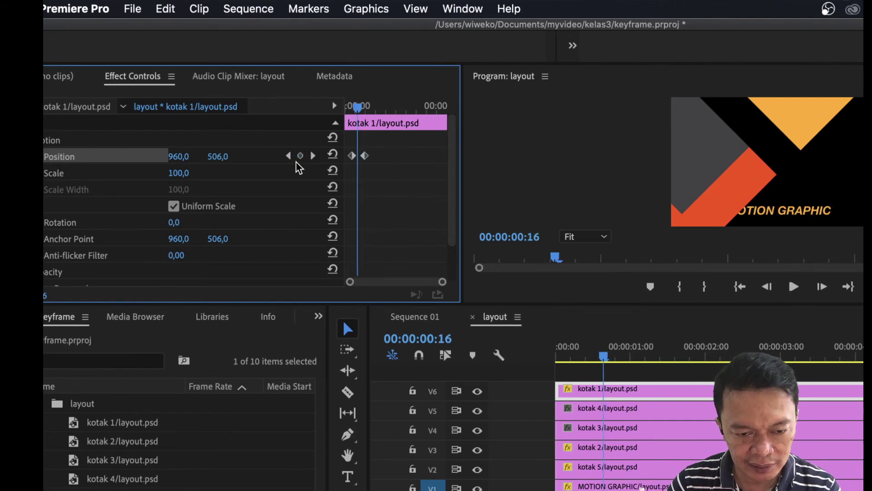
{"action": "left_click", "coordinate": [289, 155]}
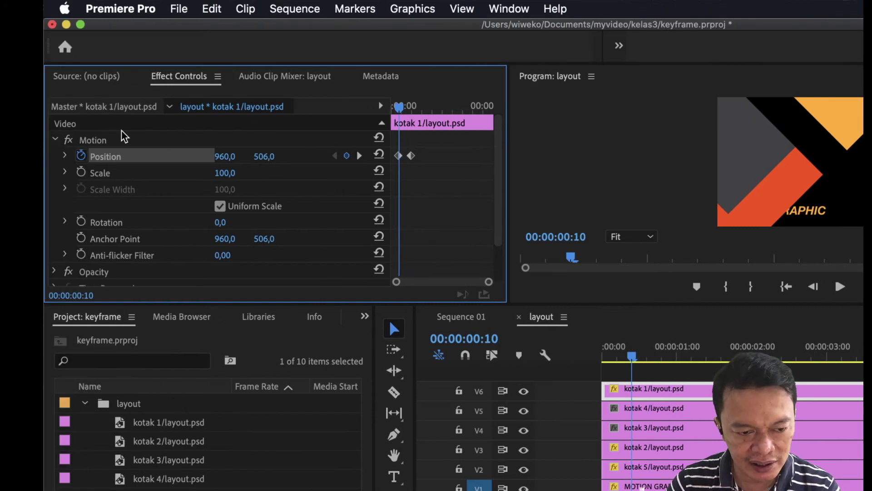
{"action": "left_click", "coordinate": [114, 141]}
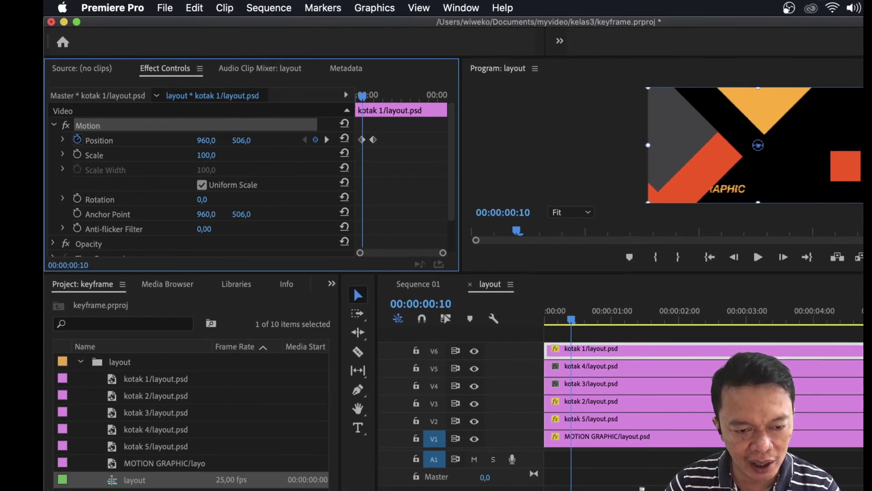
{"action": "left_click_drag", "start_coordinate": [241, 140], "coordinate": [50, 140]}
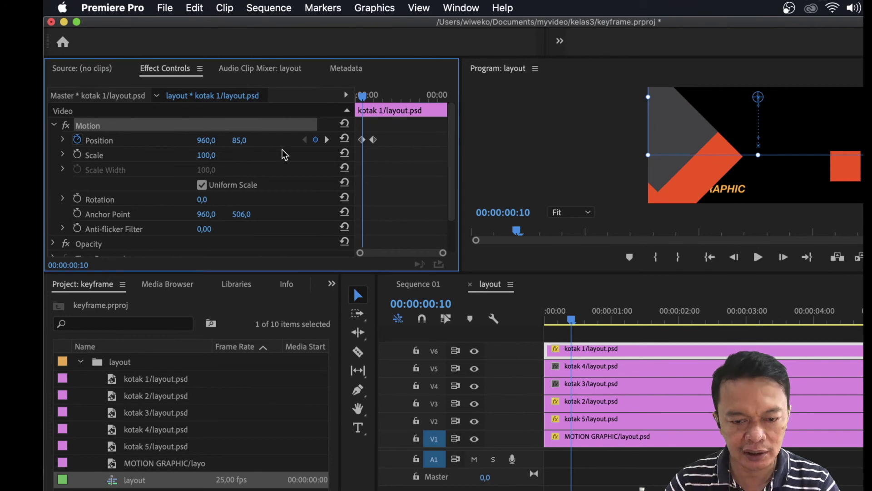
Play the layout sequence from the start to review kotak 1's slide-in, and return to 00:00:00:00
{"action": "left_click_drag", "start_coordinate": [572, 321], "coordinate": [495, 323]}
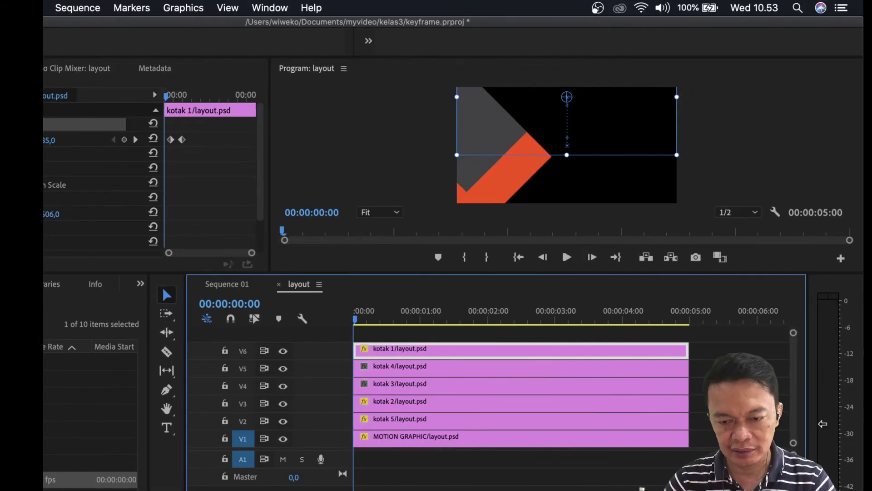
{"action": "key", "text": "space"}
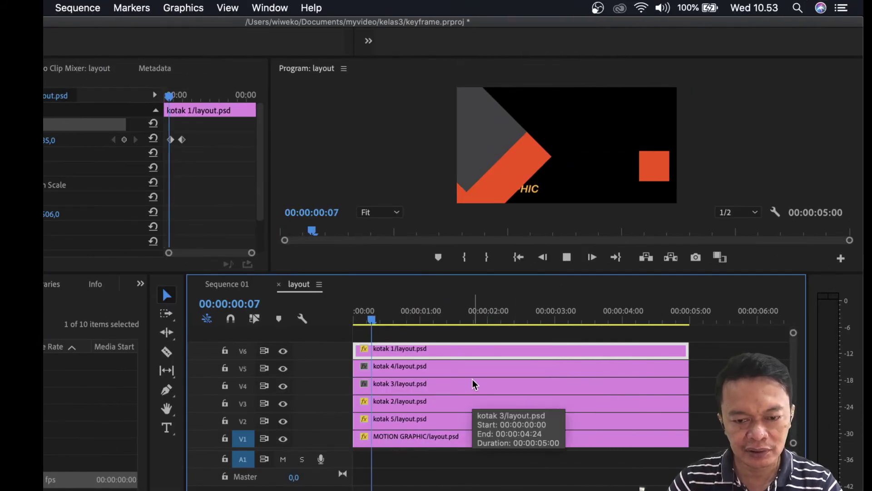
{"action": "key", "text": "space"}
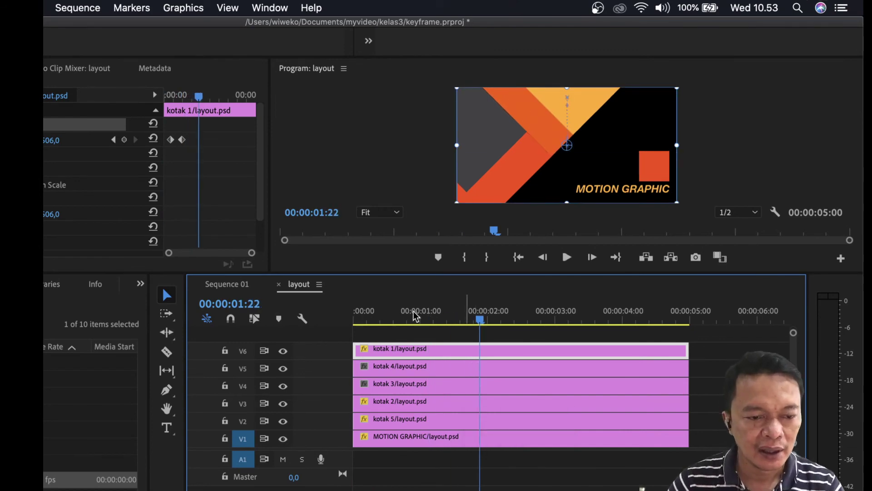
{"action": "left_click", "coordinate": [198, 97]}
{"action": "key", "text": "Home"}
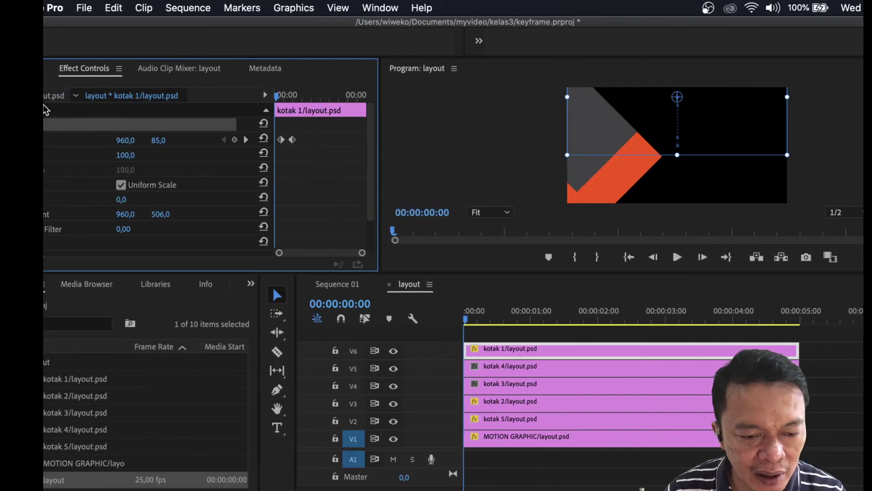
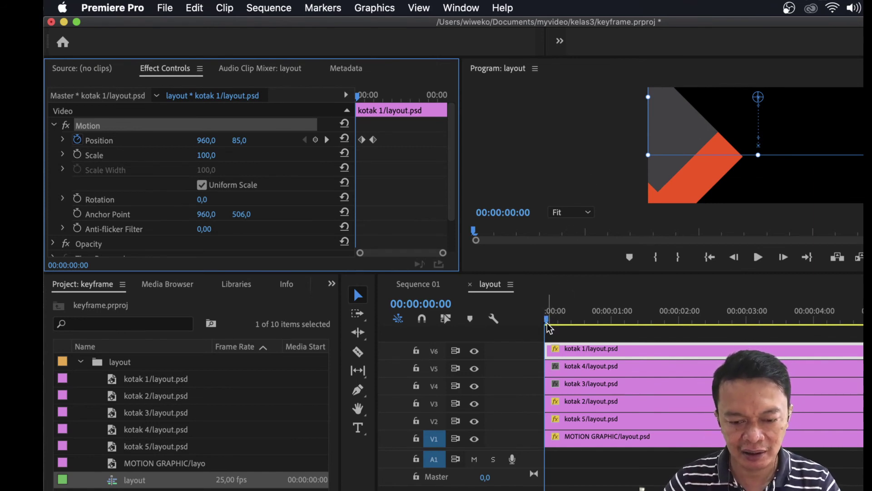
At 00:00:01:21, toggle tracks V3, V2, V5, V6 and V4 off and on to identify the shape on each
{"action": "left_click_drag", "start_coordinate": [547, 325], "coordinate": [669, 332]}
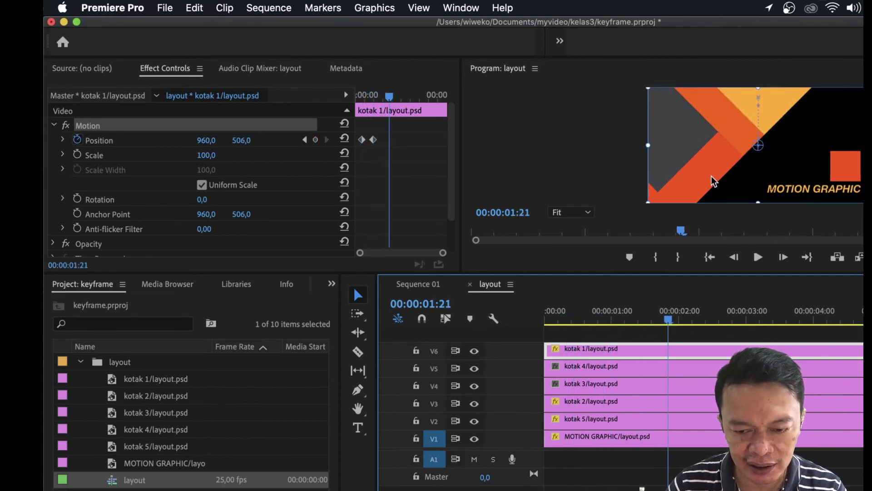
{"action": "left_click", "coordinate": [474, 405]}
{"action": "left_click", "coordinate": [474, 404]}
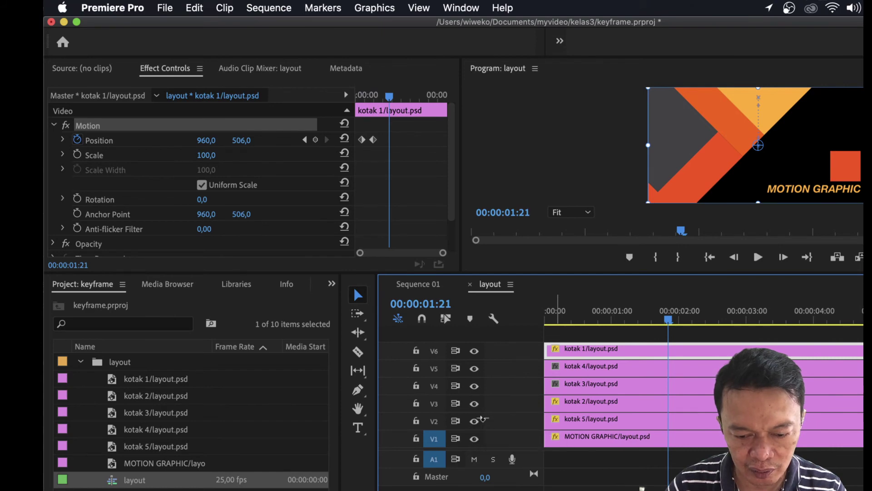
{"action": "left_click", "coordinate": [476, 421]}
{"action": "left_click", "coordinate": [475, 422]}
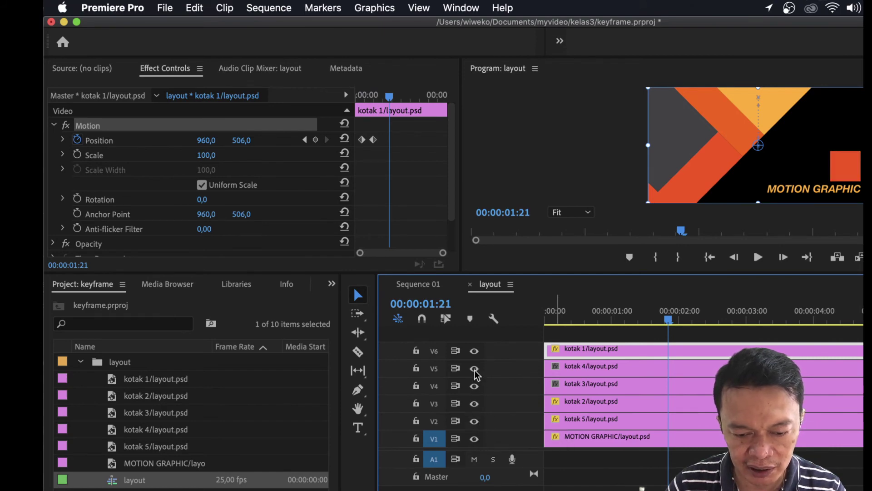
{"action": "left_click", "coordinate": [474, 369]}
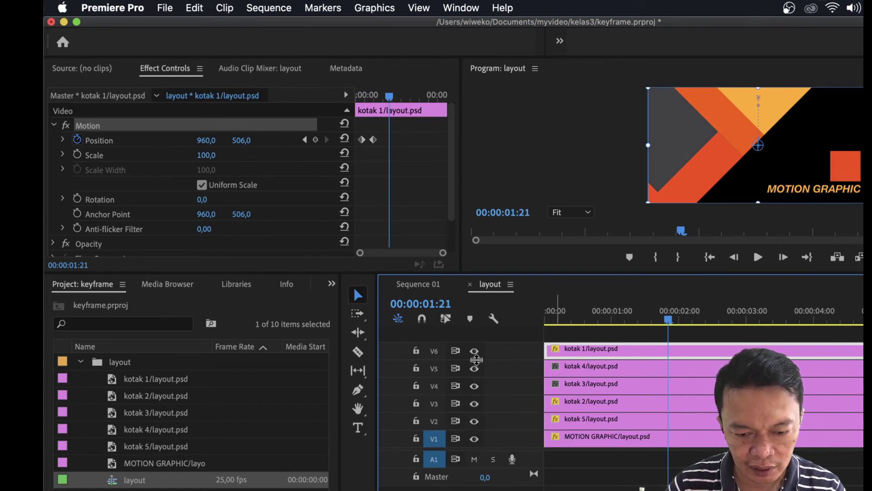
{"action": "left_click", "coordinate": [475, 351]}
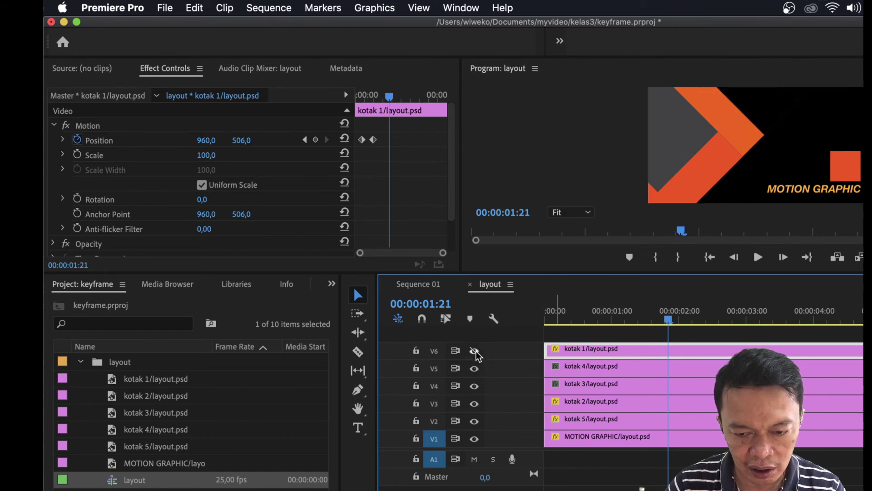
{"action": "left_click", "coordinate": [476, 352]}
{"action": "left_click", "coordinate": [475, 351]}
{"action": "left_click", "coordinate": [475, 352]}
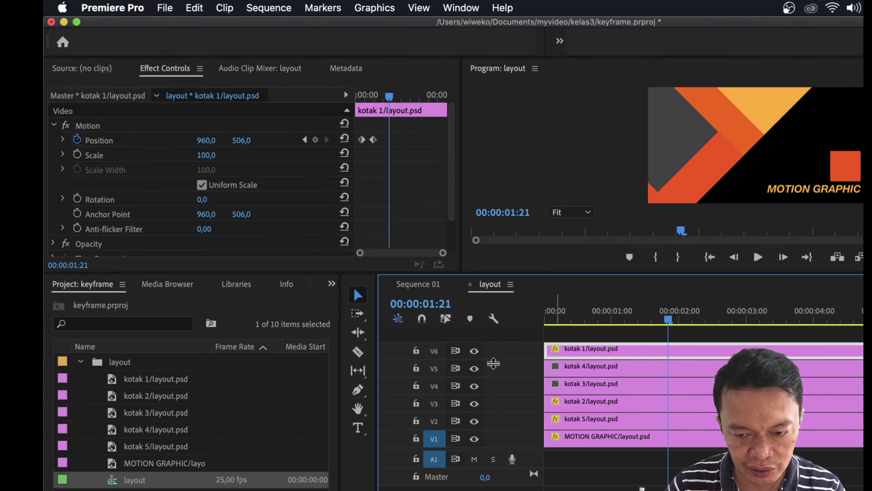
{"action": "left_click", "coordinate": [475, 387]}
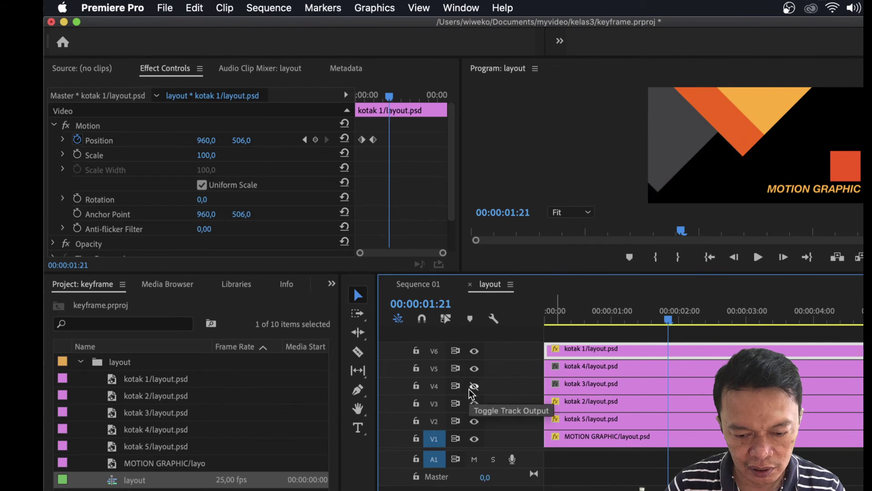
{"action": "left_click", "coordinate": [470, 390]}
{"action": "left_click", "coordinate": [470, 389]}
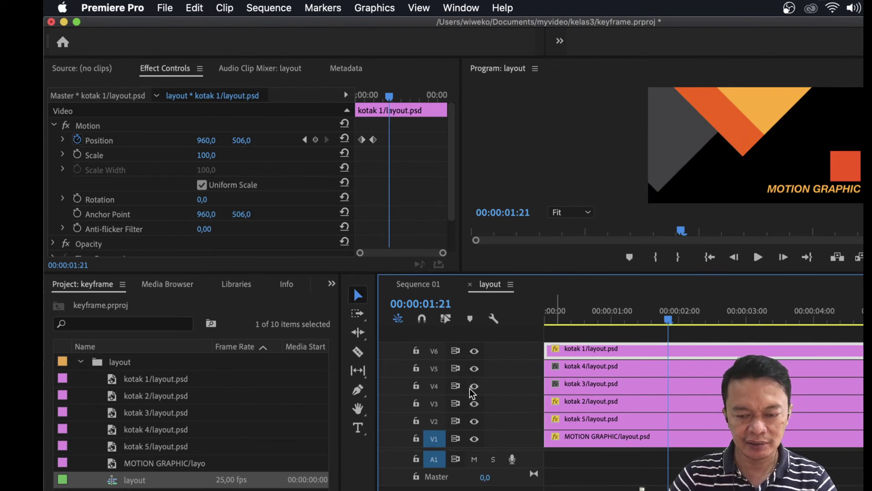
{"action": "left_click", "coordinate": [470, 390]}
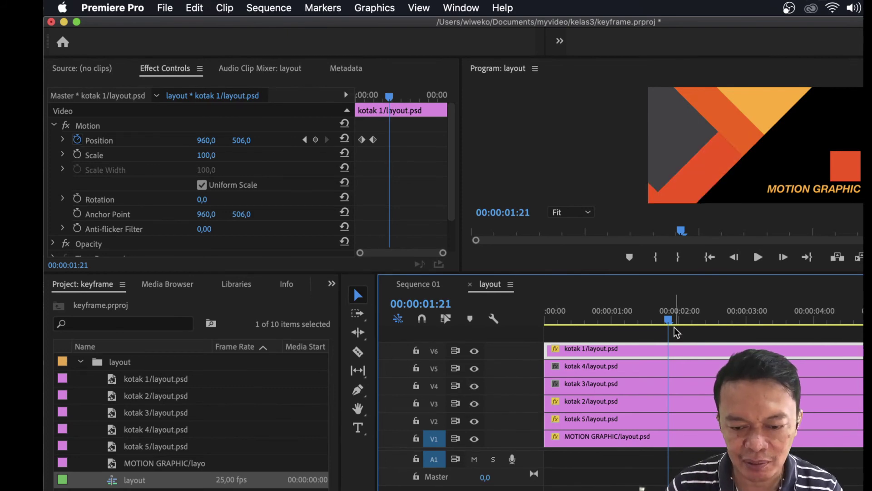
Toggle track V4 off and on at 00:00:01:15, and add Position keyframes to kotak 3 at 00:00:01:15 and 00:00:02:00
{"action": "mouse_move", "coordinate": [668, 326]}
{"action": "left_mouse_down"}
{"action": "mouse_move", "coordinate": [620, 326]}
{"action": "mouse_move", "coordinate": [653, 327]}
{"action": "left_mouse_up"}
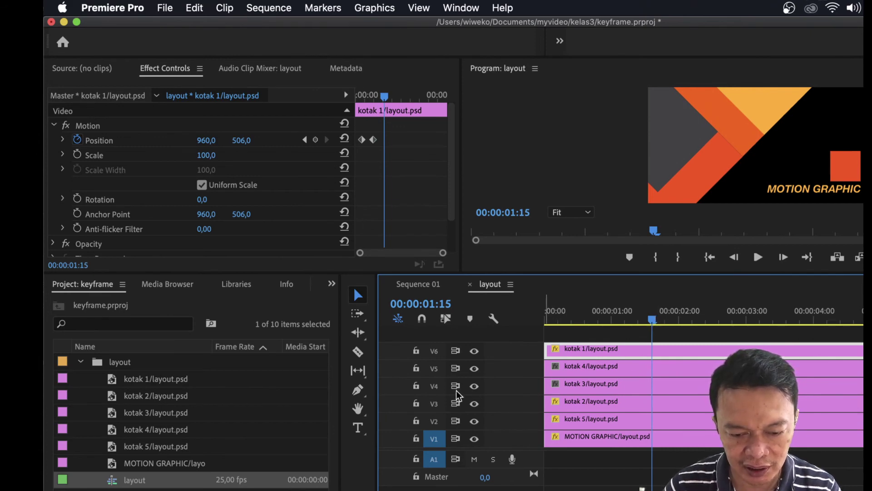
{"action": "left_click", "coordinate": [477, 386]}
{"action": "left_click", "coordinate": [476, 386]}
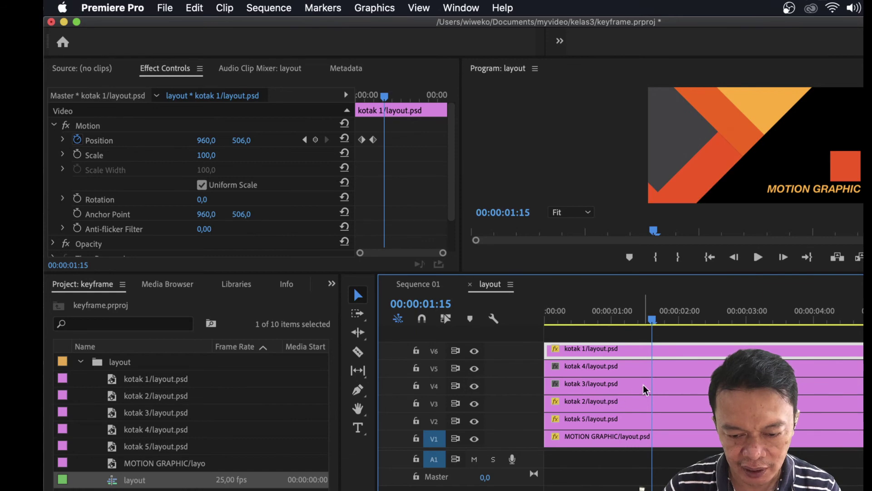
{"action": "left_click", "coordinate": [644, 386]}
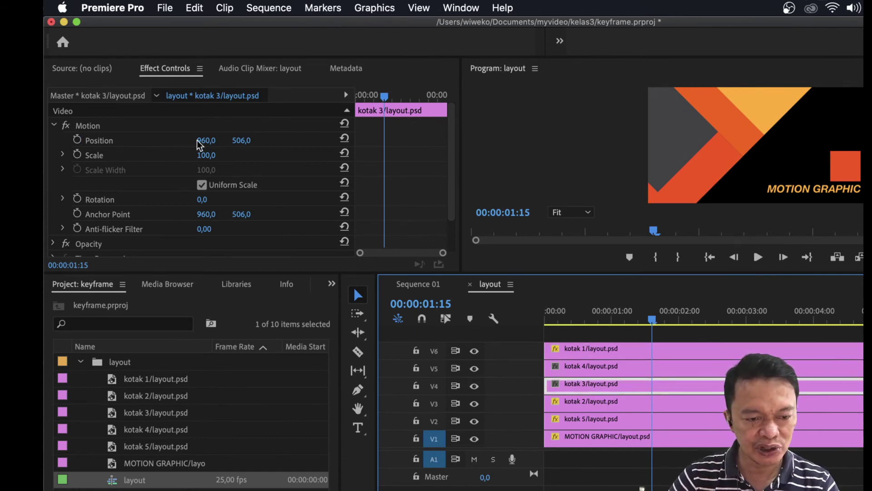
{"action": "left_click", "coordinate": [77, 139]}
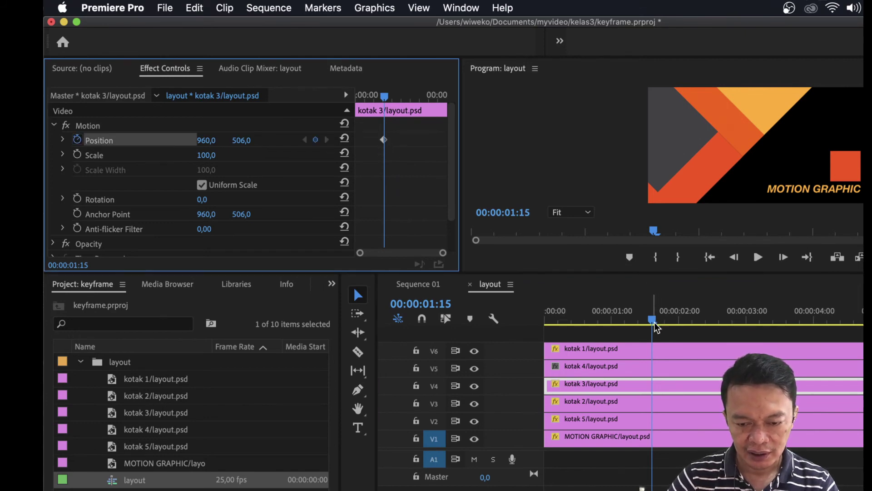
{"action": "left_click_drag", "start_coordinate": [654, 325], "coordinate": [683, 331]}
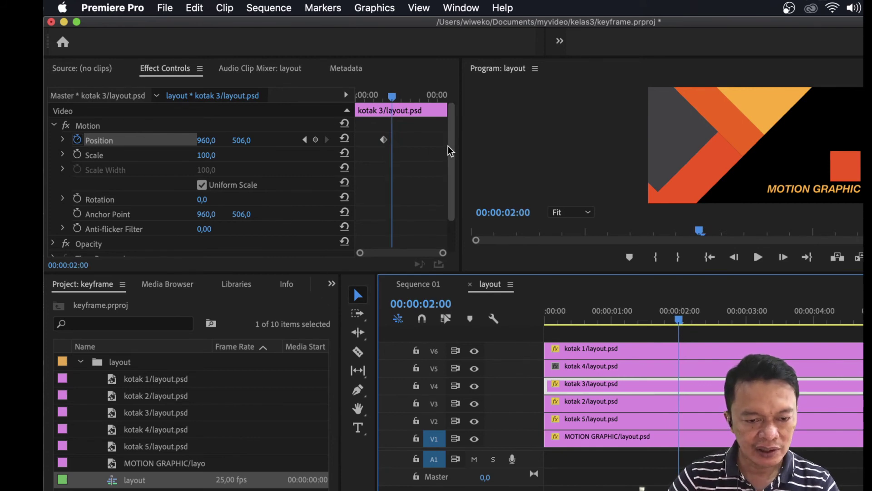
{"action": "left_click", "coordinate": [315, 141]}
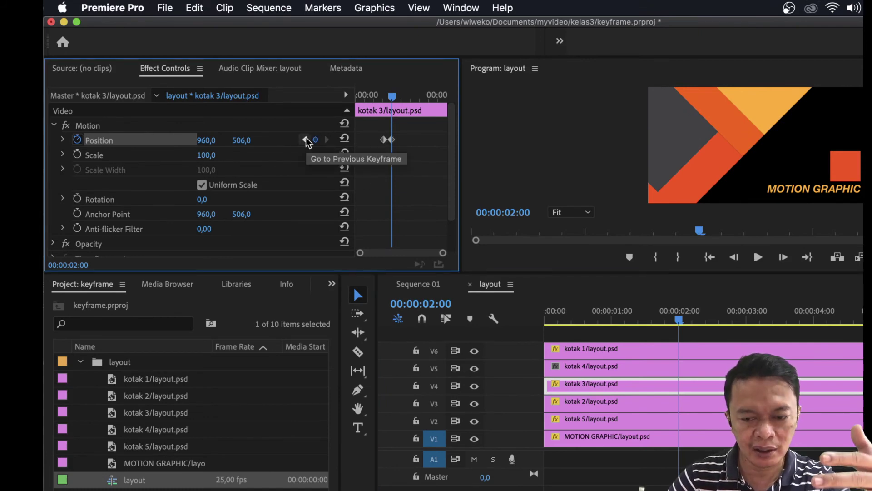
At kotak 3's 00:00:01:15 keyframe, move the shape diagonally down and left to about 211,6, 1266,5
{"action": "left_click", "coordinate": [307, 141]}
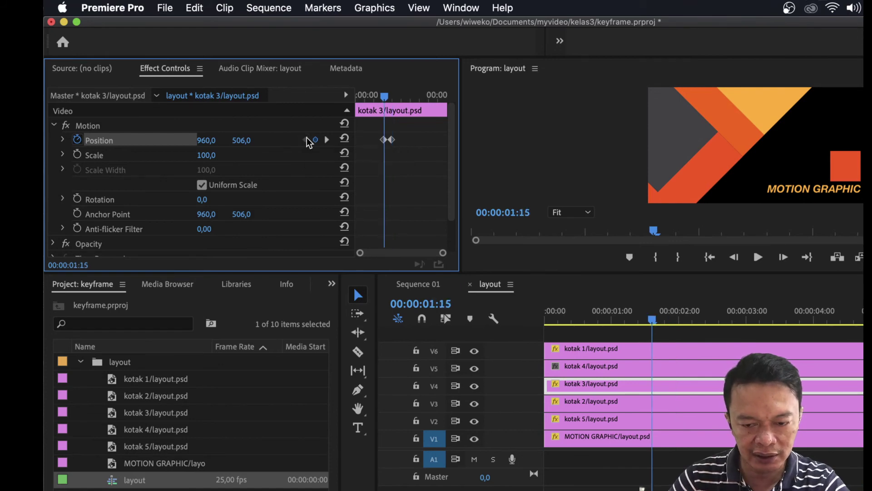
{"action": "left_click", "coordinate": [83, 128]}
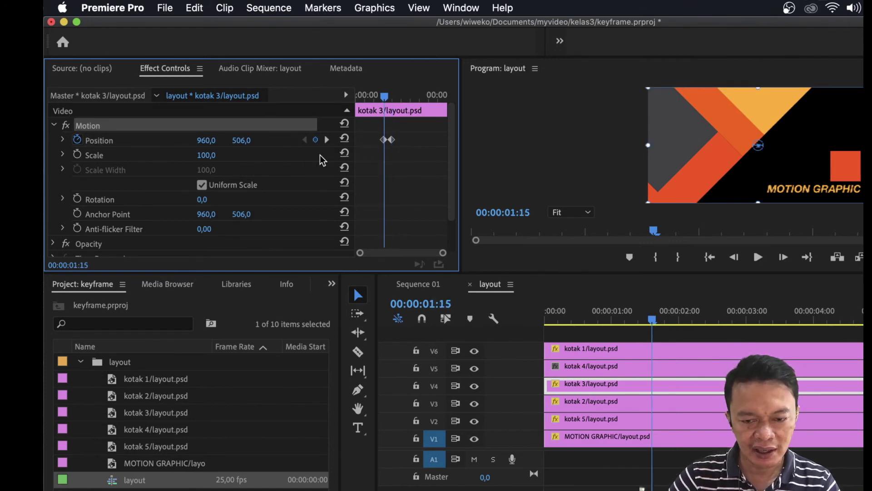
{"action": "left_click_drag", "start_coordinate": [764, 159], "coordinate": [677, 246]}
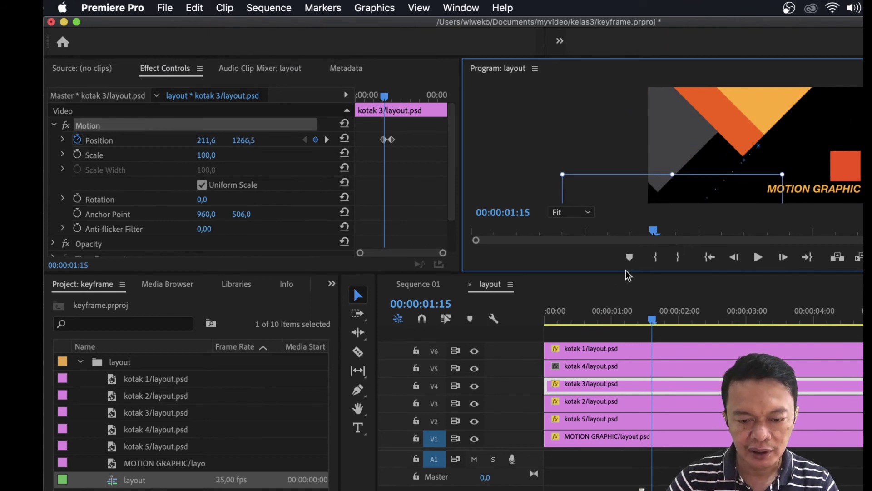
Play the layout sequence from 00:00:00:00 to review kotak 3's slide-in
{"action": "left_click", "coordinate": [633, 323]}
{"action": "left_click_drag", "start_coordinate": [625, 328], "coordinate": [528, 368]}
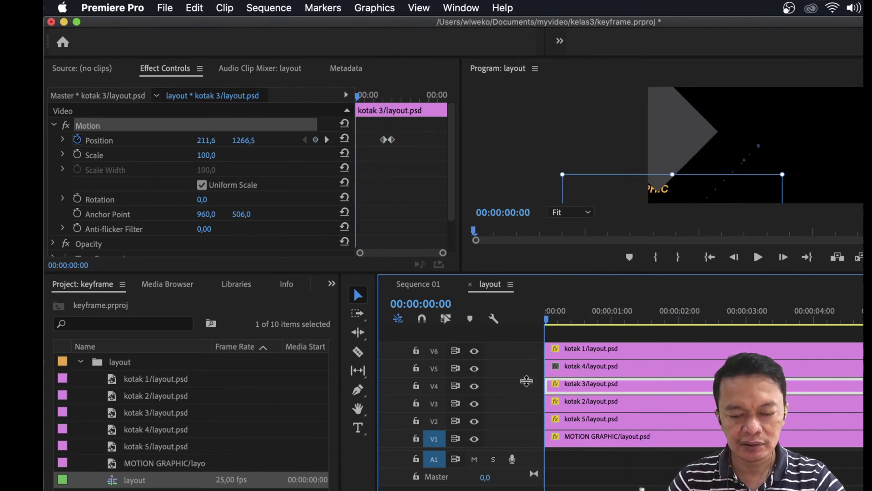
{"action": "key", "text": "space"}
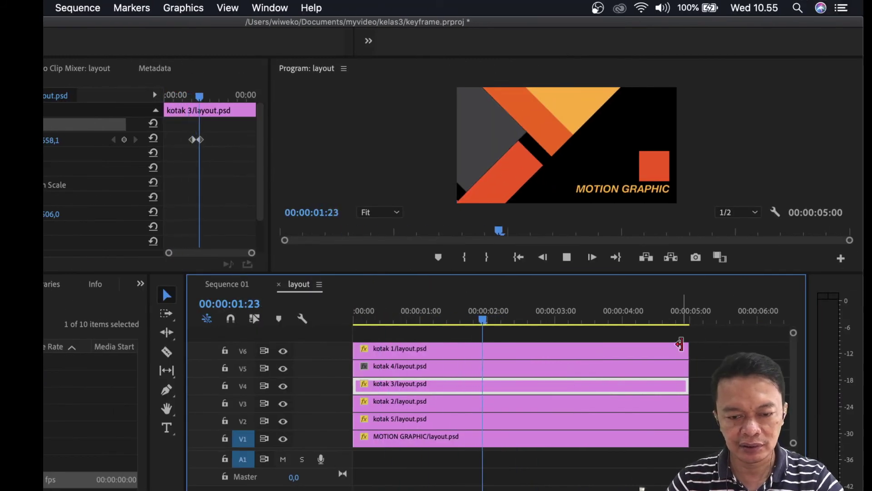
Stop playback and, at 00:00:02:02, toggle tracks V2, V3 and V5 off and on to identify the shape on each
{"action": "key", "text": "space"}
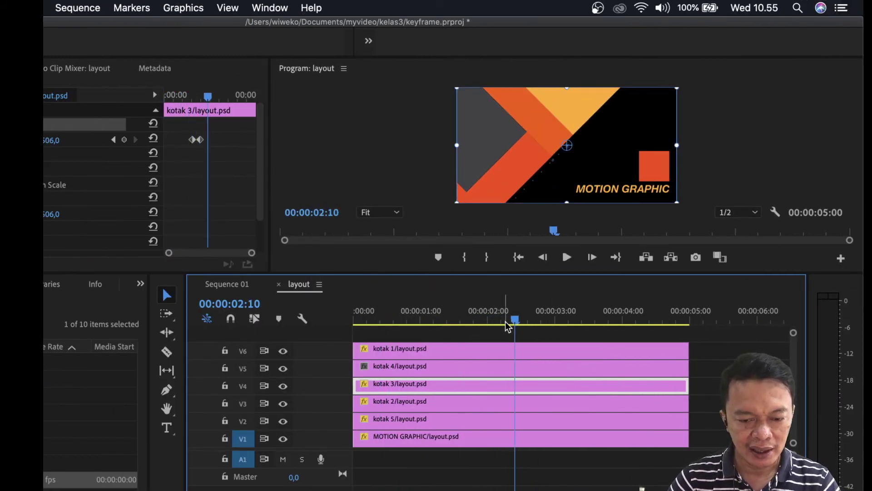
{"action": "mouse_move", "coordinate": [507, 326]}
{"action": "left_mouse_down"}
{"action": "mouse_move", "coordinate": [450, 336]}
{"action": "mouse_move", "coordinate": [499, 335]}
{"action": "left_mouse_up"}
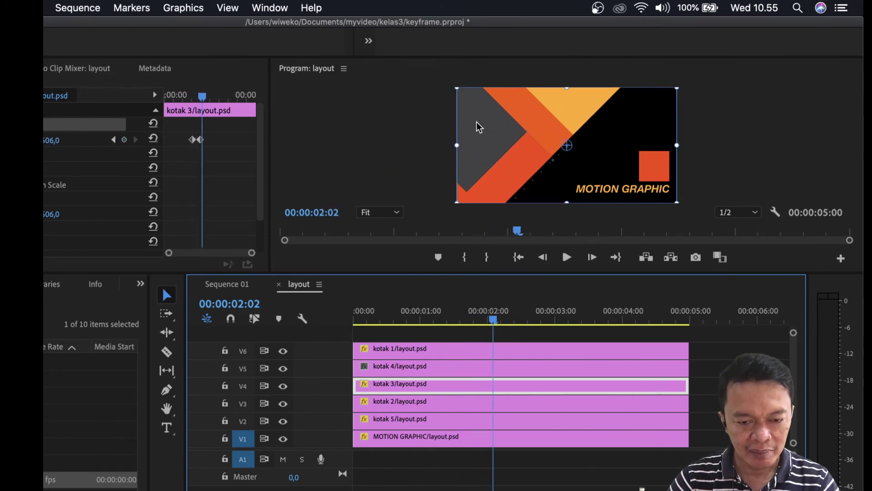
{"action": "left_click", "coordinate": [391, 403]}
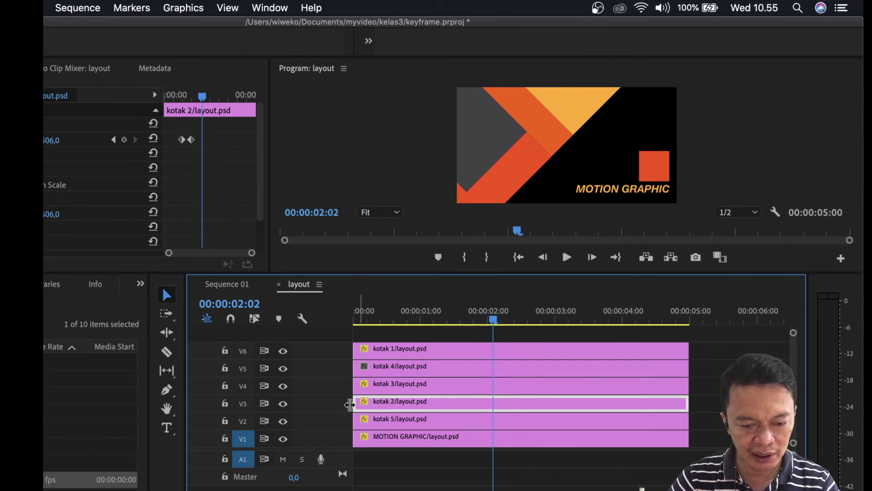
{"action": "left_click", "coordinate": [281, 422]}
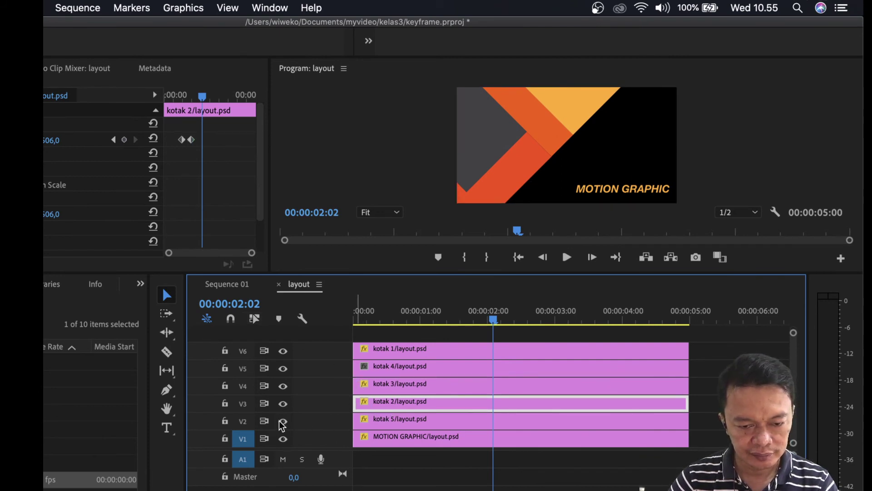
{"action": "left_click", "coordinate": [282, 422]}
{"action": "left_click", "coordinate": [283, 404]}
{"action": "left_click", "coordinate": [283, 404]}
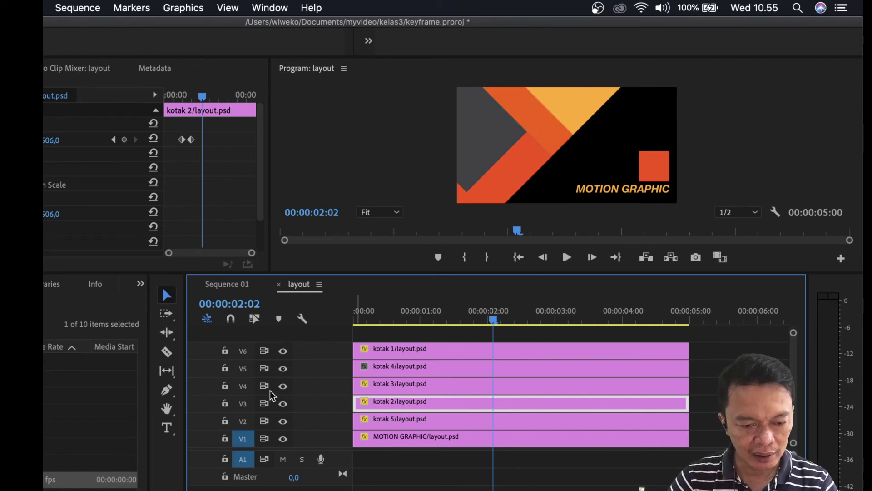
{"action": "left_click", "coordinate": [282, 369]}
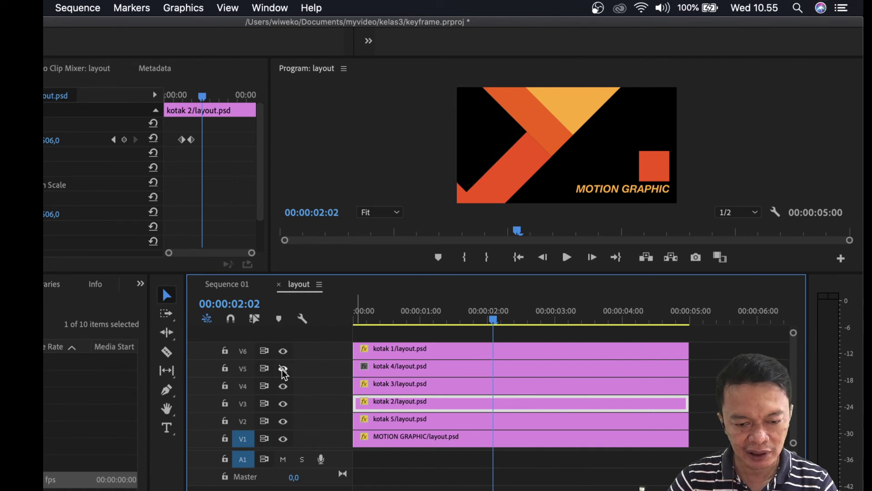
{"action": "left_click", "coordinate": [284, 370]}
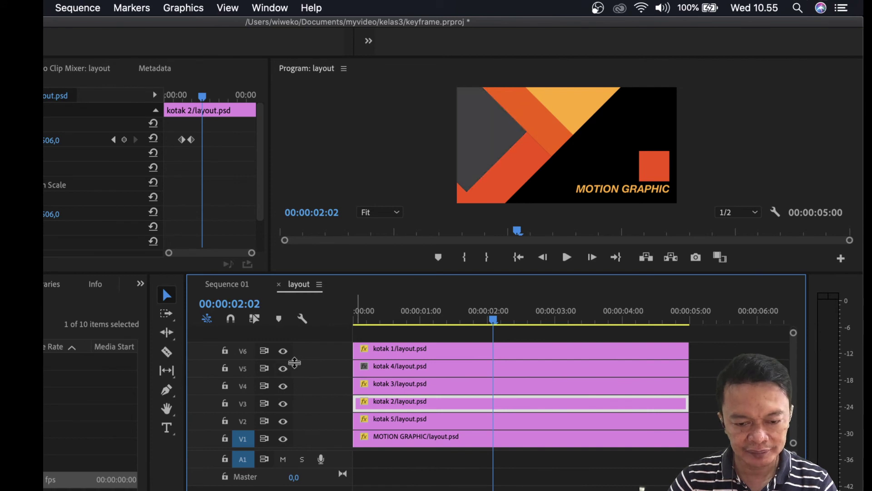
At 00:00:02:00, toggle the tracks of kotak 2 and kotak 3 off and on to check their shapes
{"action": "left_click", "coordinate": [489, 322]}
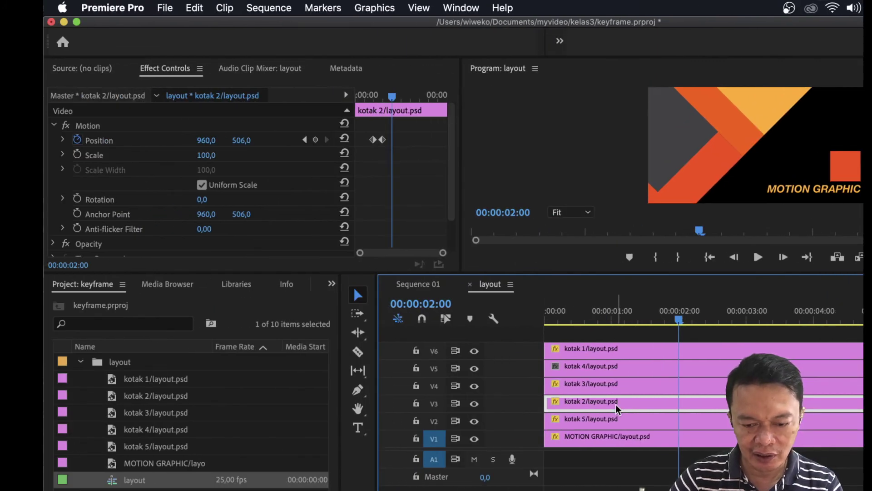
{"action": "left_click", "coordinate": [476, 404]}
{"action": "left_click", "coordinate": [476, 405]}
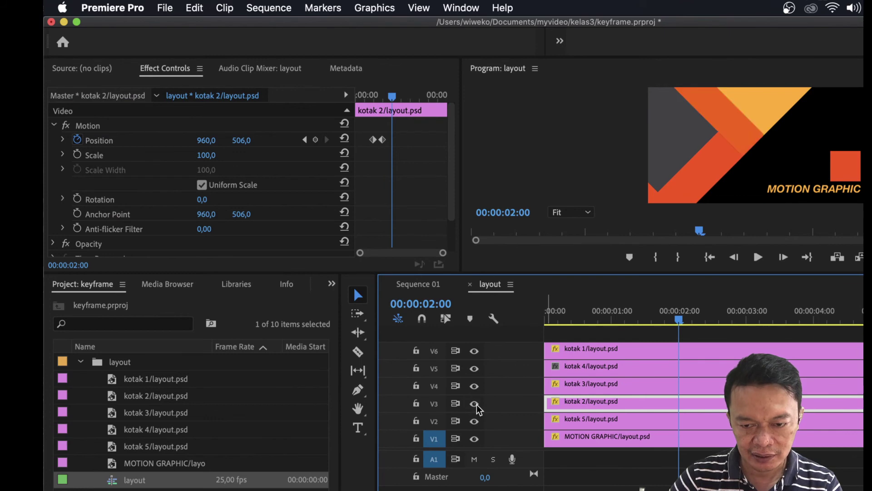
{"action": "left_click", "coordinate": [656, 385]}
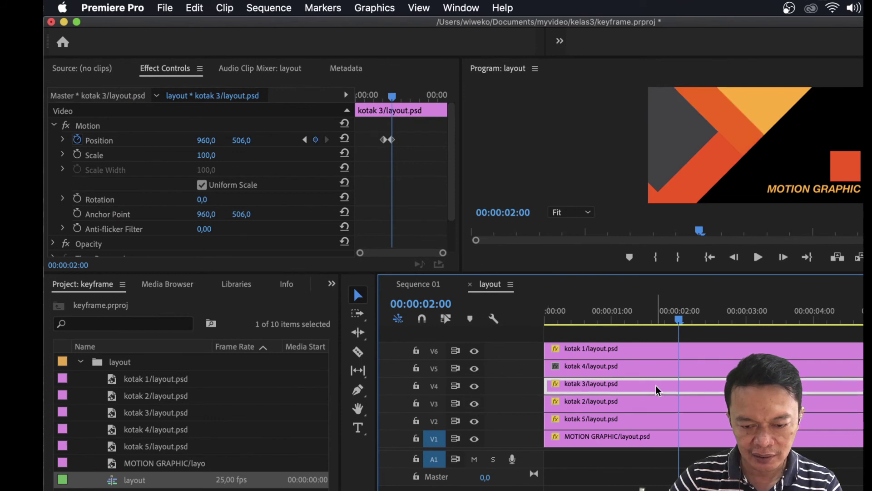
{"action": "left_click", "coordinate": [474, 386]}
{"action": "left_click", "coordinate": [474, 386]}
Toggle kotak 4's track V5 off and on, and add an Opacity keyframe to kotak 4 at 00:00:02:00
{"action": "left_click", "coordinate": [623, 367]}
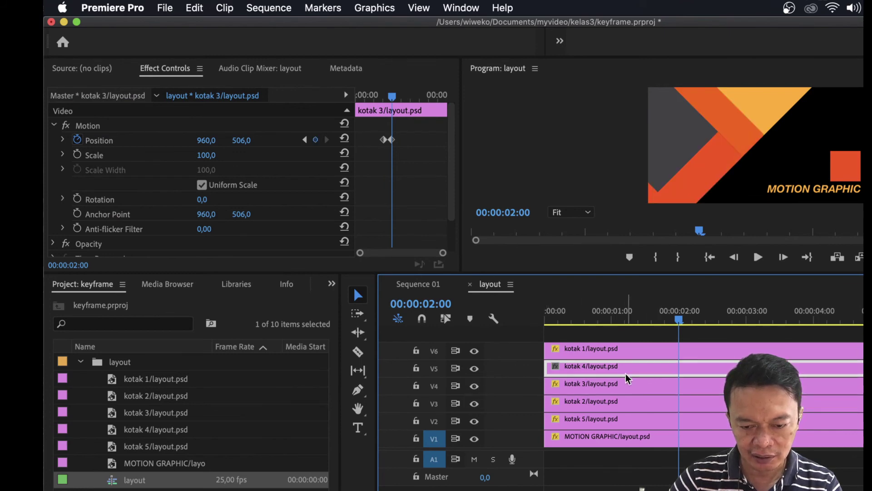
{"action": "left_click", "coordinate": [475, 369]}
{"action": "left_click", "coordinate": [475, 369]}
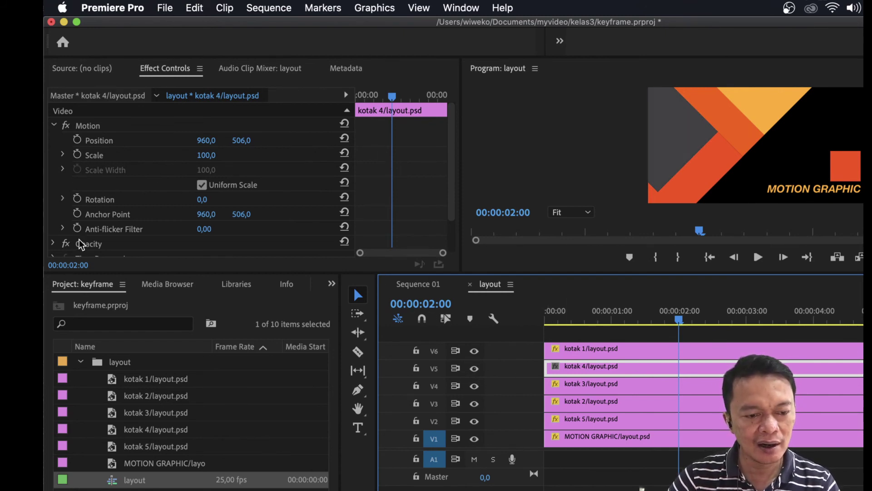
{"action": "left_click", "coordinate": [54, 125]}
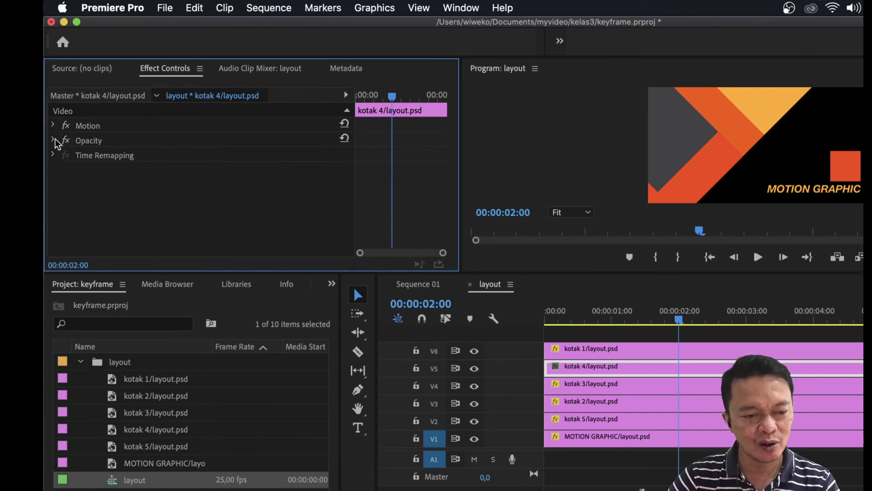
{"action": "left_click", "coordinate": [53, 140]}
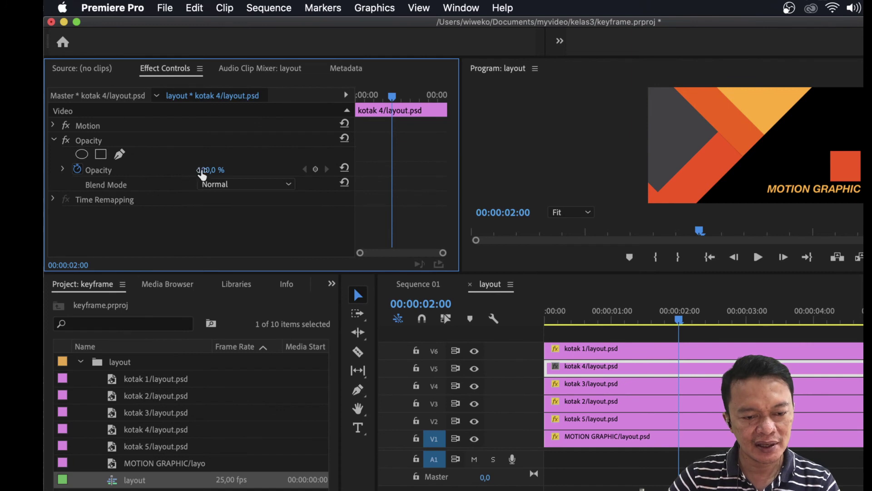
{"action": "left_click", "coordinate": [316, 170]}
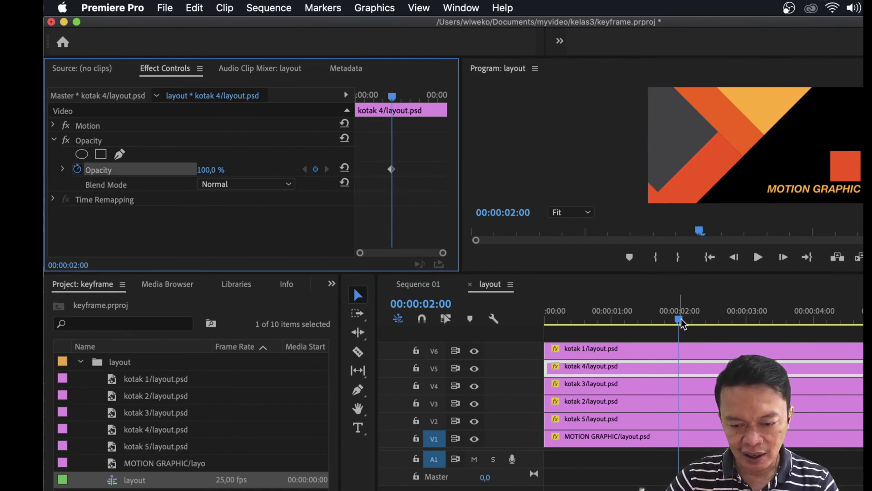
Add a second Opacity keyframe to kotak 4 at 00:00:02:13 and lower the 00:00:02:00 keyframe's opacity to 6%
{"action": "left_click_drag", "start_coordinate": [681, 322], "coordinate": [718, 323]}
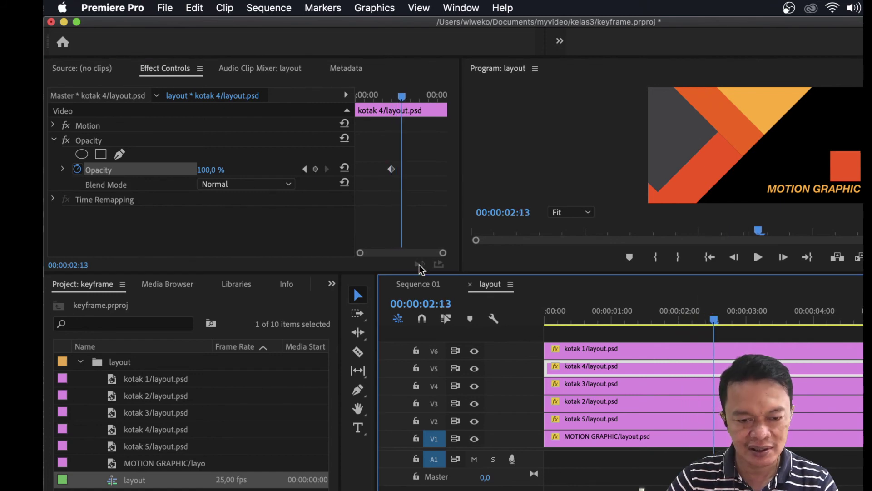
{"action": "left_click", "coordinate": [315, 171]}
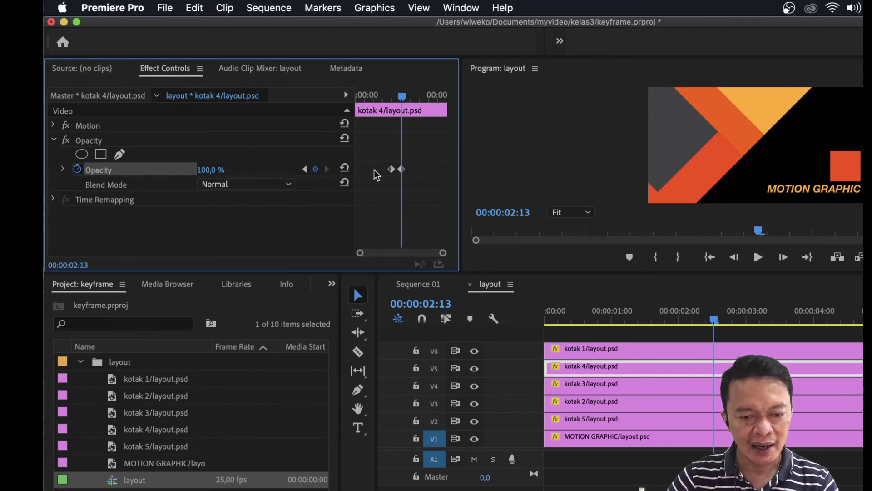
{"action": "left_click_drag", "start_coordinate": [402, 105], "coordinate": [392, 107]}
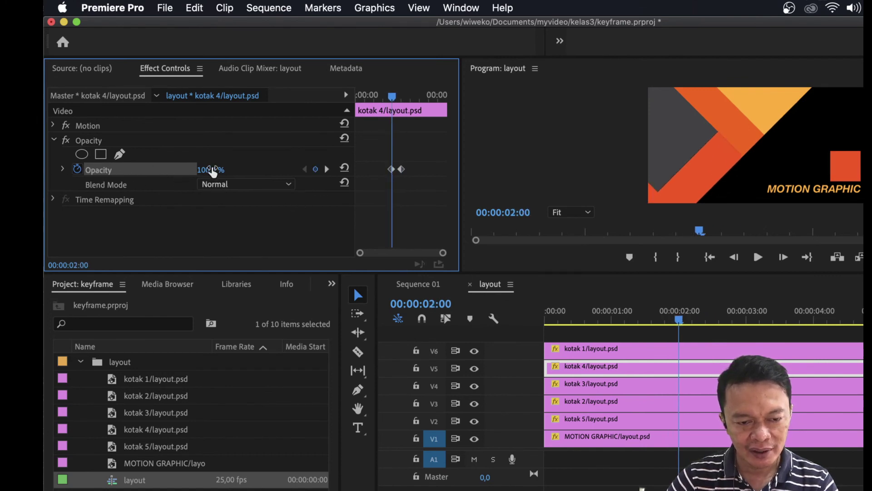
{"action": "left_click_drag", "start_coordinate": [214, 171], "coordinate": [196, 172]}
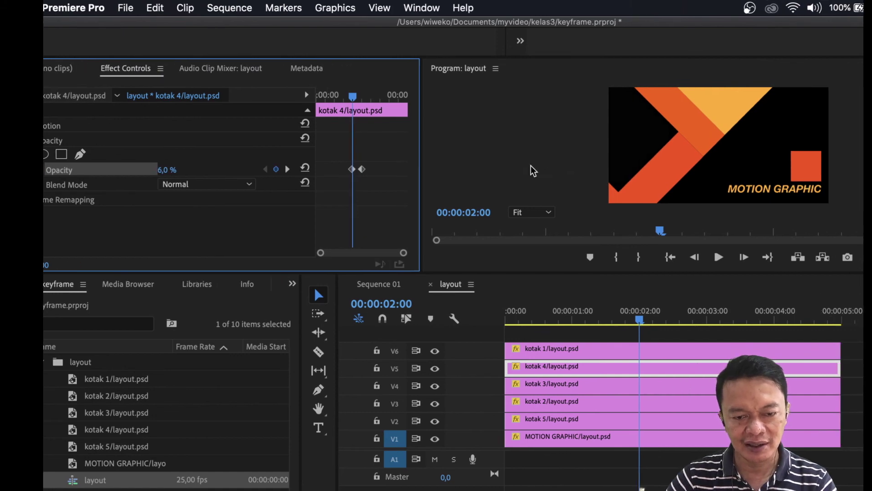
Add Opacity keyframes to kotak 4 at 00:00:03:02 with 100% and at 00:00:03:03 with 1%
{"action": "left_click_drag", "start_coordinate": [353, 98], "coordinate": [374, 103]}
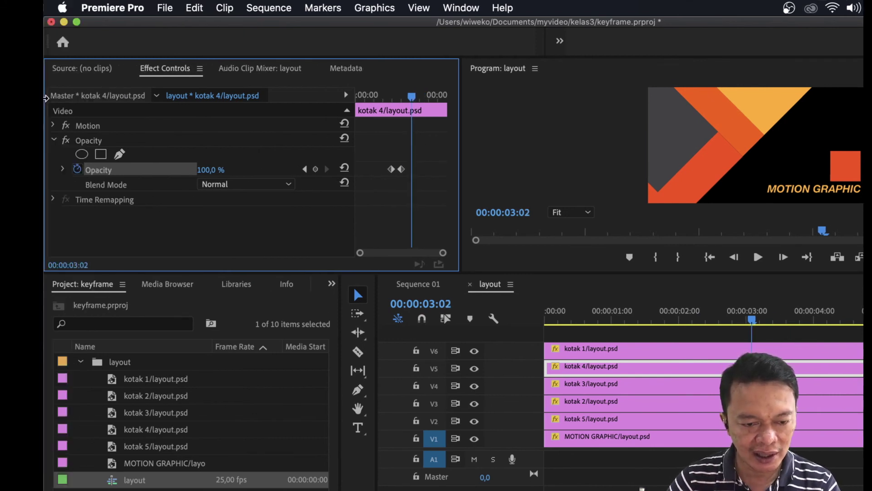
{"action": "left_click", "coordinate": [317, 173]}
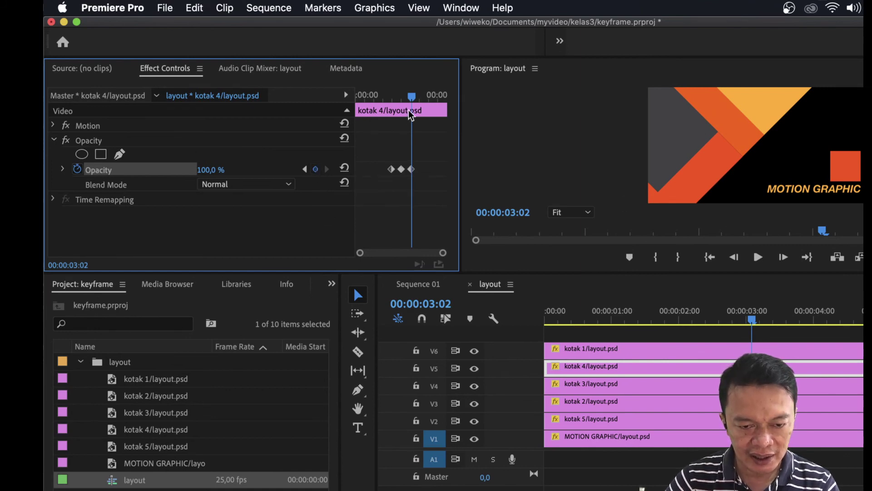
{"action": "mouse_move", "coordinate": [409, 97]}
{"action": "left_mouse_down"}
{"action": "mouse_move", "coordinate": [398, 97]}
{"action": "mouse_move", "coordinate": [409, 97]}
{"action": "left_mouse_up"}
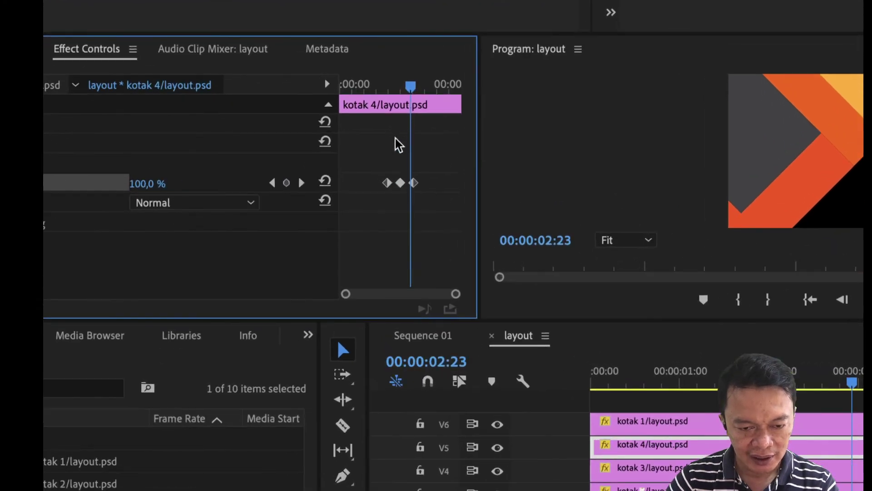
{"action": "mouse_move", "coordinate": [411, 87]}
{"action": "left_mouse_down"}
{"action": "mouse_move", "coordinate": [395, 90]}
{"action": "mouse_move", "coordinate": [419, 89]}
{"action": "left_mouse_up"}
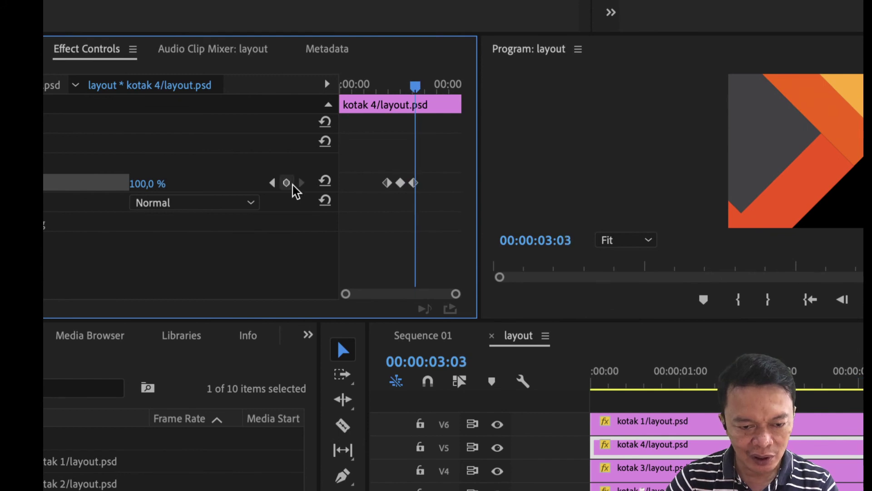
{"action": "left_click_drag", "start_coordinate": [150, 185], "coordinate": [60, 186]}
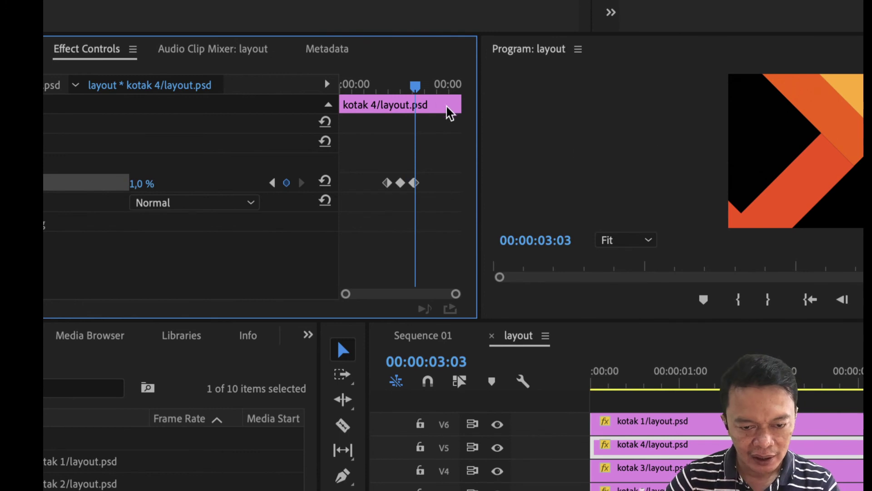
Set kotak 4's opacity to 100% at 00:00:03:05 and move that keyframe back to 00:00:03:04
{"action": "left_click_drag", "start_coordinate": [415, 93], "coordinate": [418, 94]}
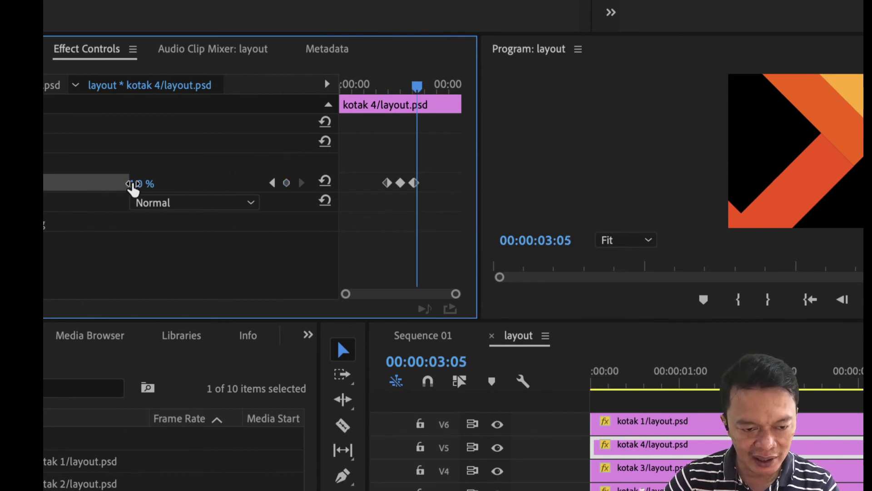
{"action": "left_click", "coordinate": [136, 184]}
{"action": "type", "text": "100"}
{"action": "key", "text": "Return"}
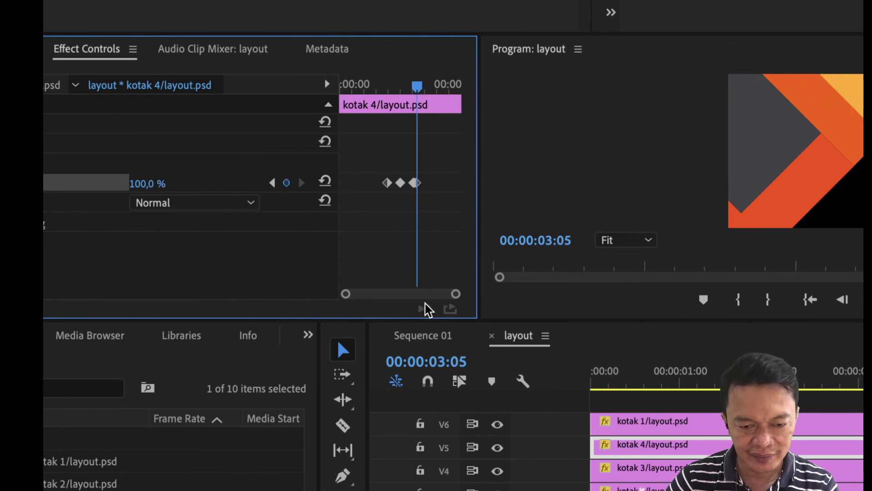
{"action": "left_click_drag", "start_coordinate": [456, 294], "coordinate": [423, 294]}
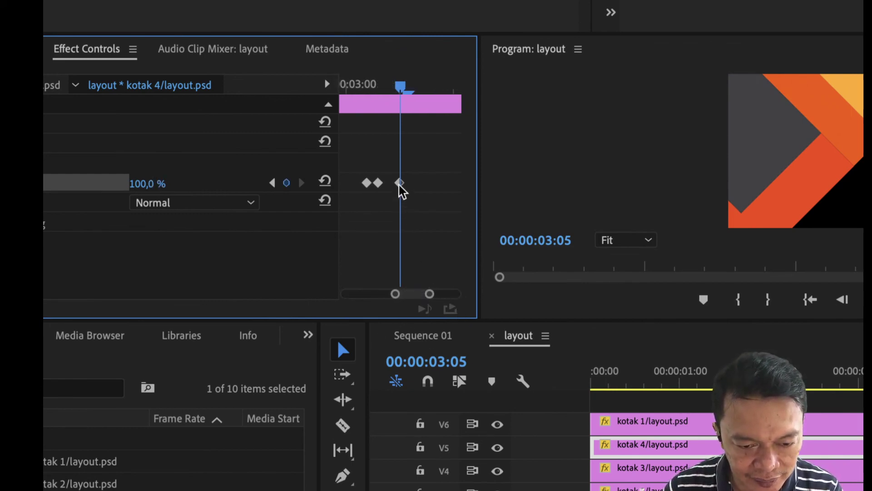
{"action": "left_click_drag", "start_coordinate": [399, 184], "coordinate": [391, 185]}
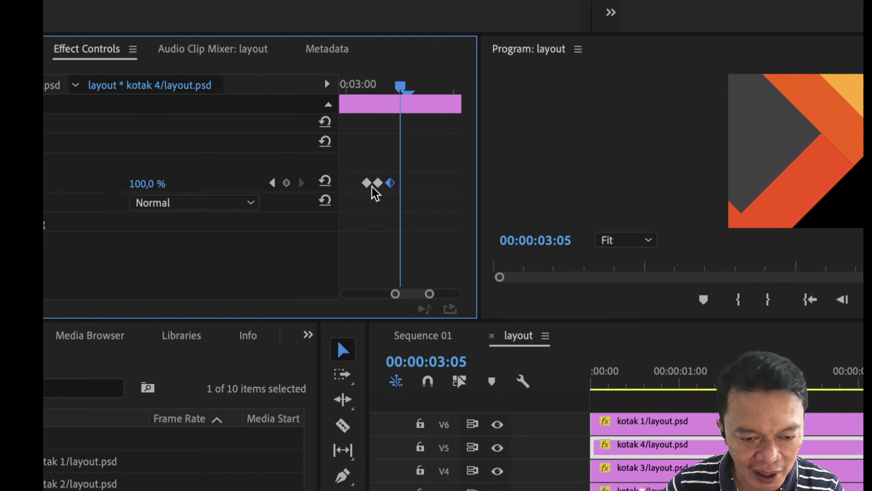
Check the three Opacity keyframes from 00:00:03:04 back to 00:00:03:02 and duplicate the group twice further along kotak 4's clip
{"action": "left_click", "coordinate": [274, 183]}
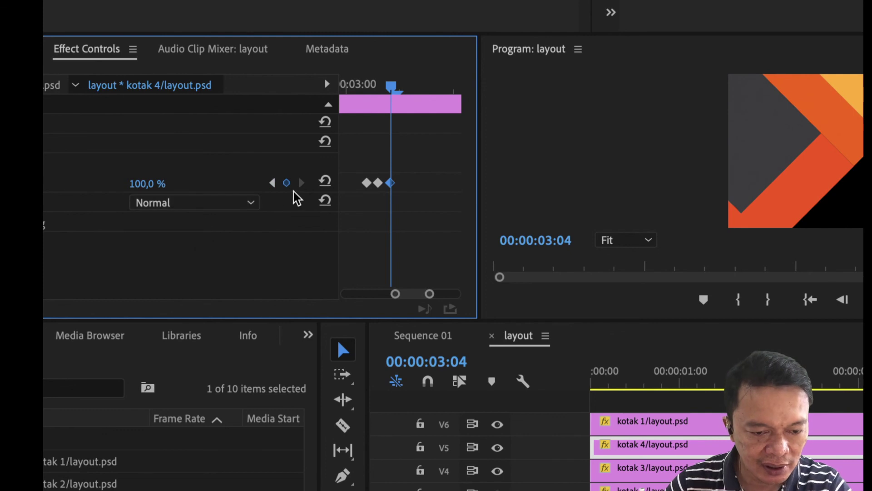
{"action": "left_click", "coordinate": [272, 183]}
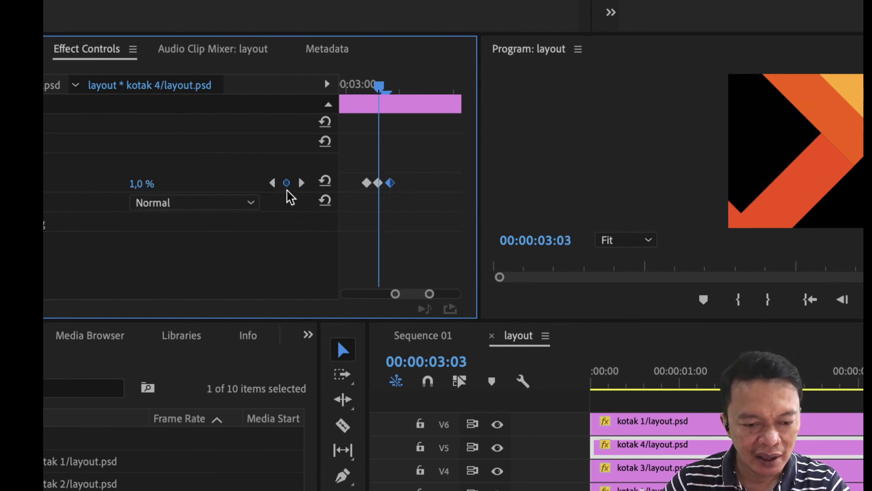
{"action": "left_click", "coordinate": [272, 183]}
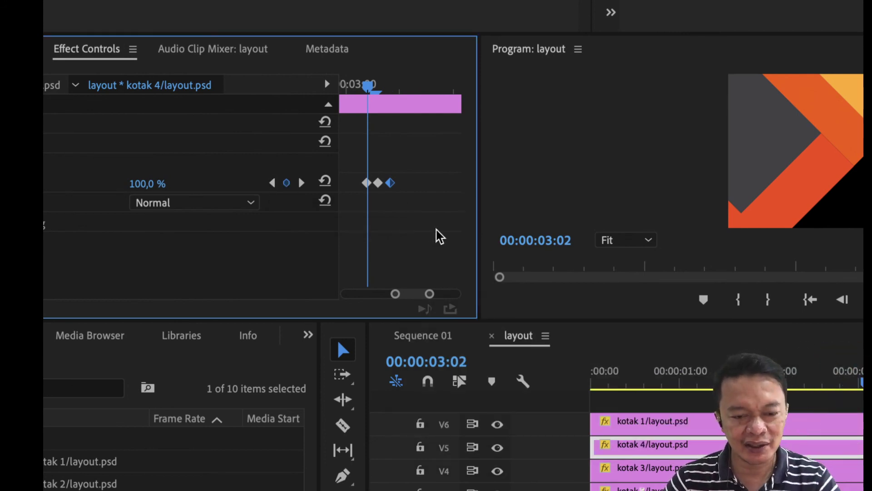
{"action": "left_click_drag", "start_coordinate": [395, 294], "coordinate": [381, 305]}
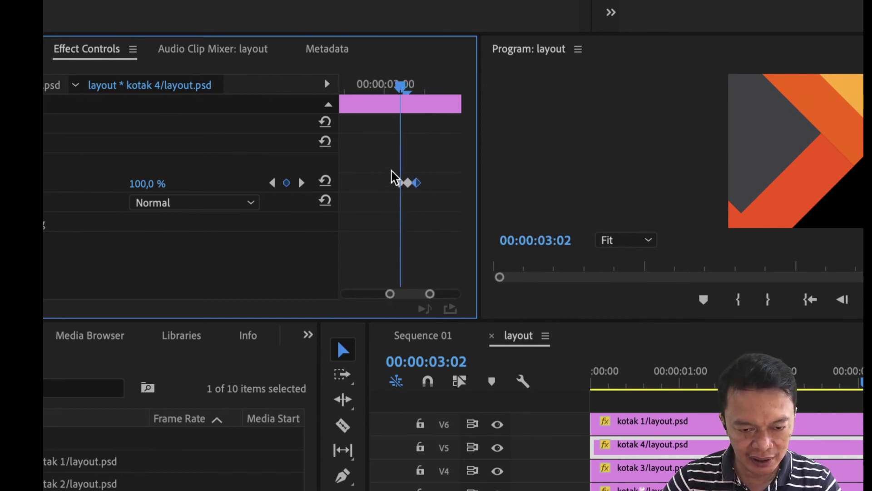
{"action": "left_click_drag", "start_coordinate": [391, 171], "coordinate": [454, 189]}
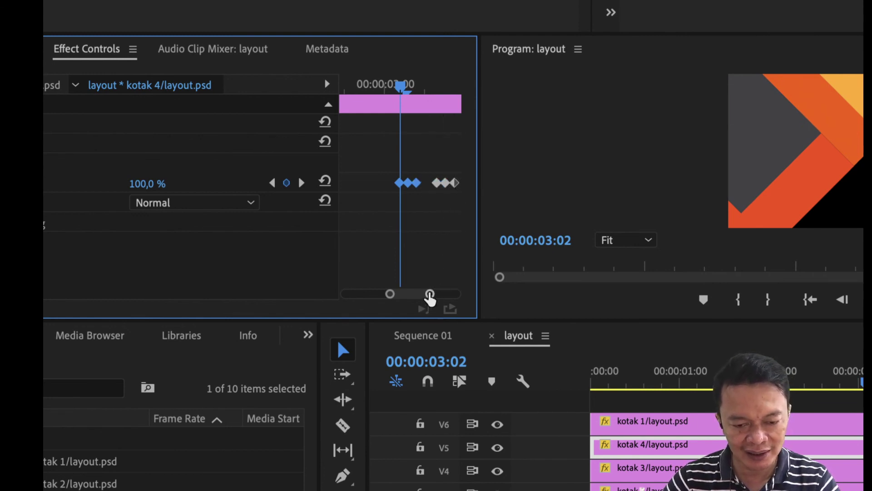
{"action": "left_click_drag", "start_coordinate": [430, 298], "coordinate": [434, 298]}
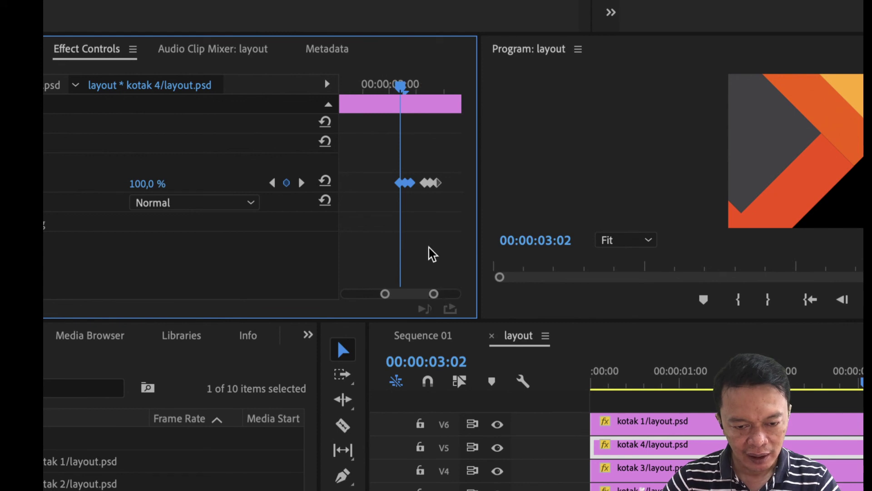
{"action": "left_click_drag", "start_coordinate": [411, 185], "coordinate": [457, 195]}
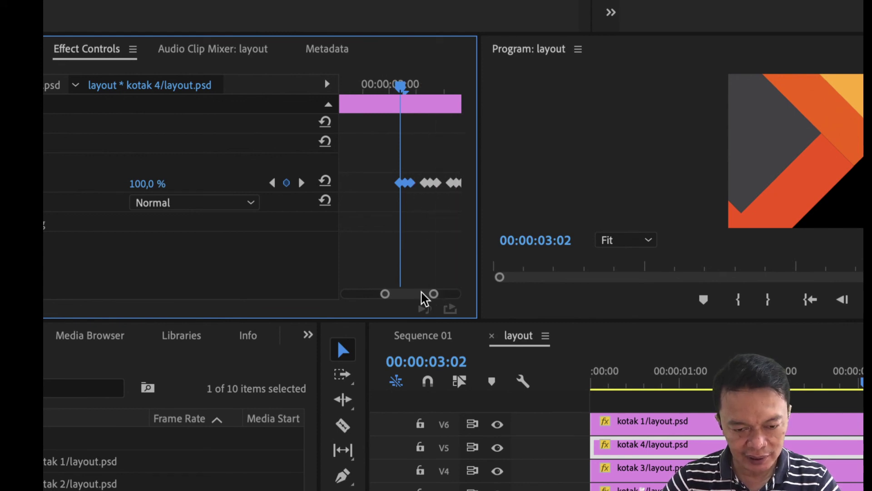
Add a fourth copy of the three-keyframe Opacity group on kotak 4 and duplicate all four groups further along the clip
{"action": "left_click_drag", "start_coordinate": [428, 296], "coordinate": [433, 296]}
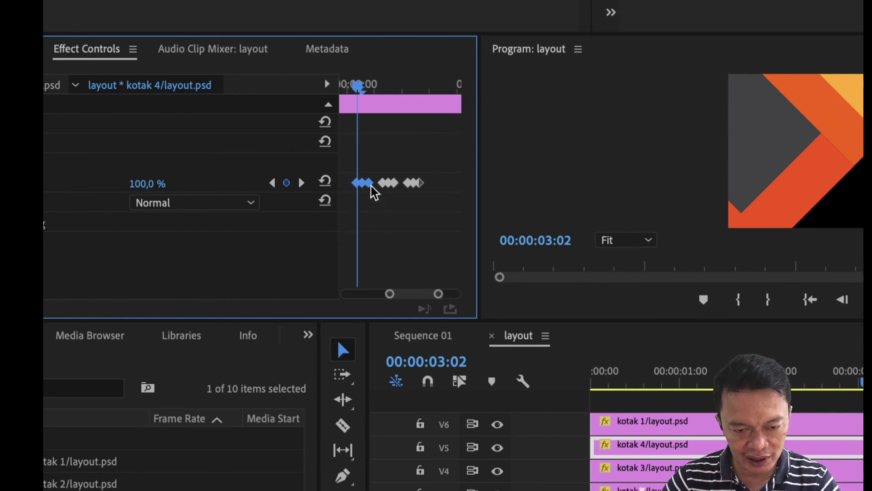
{"action": "left_click_drag", "start_coordinate": [374, 186], "coordinate": [444, 202]}
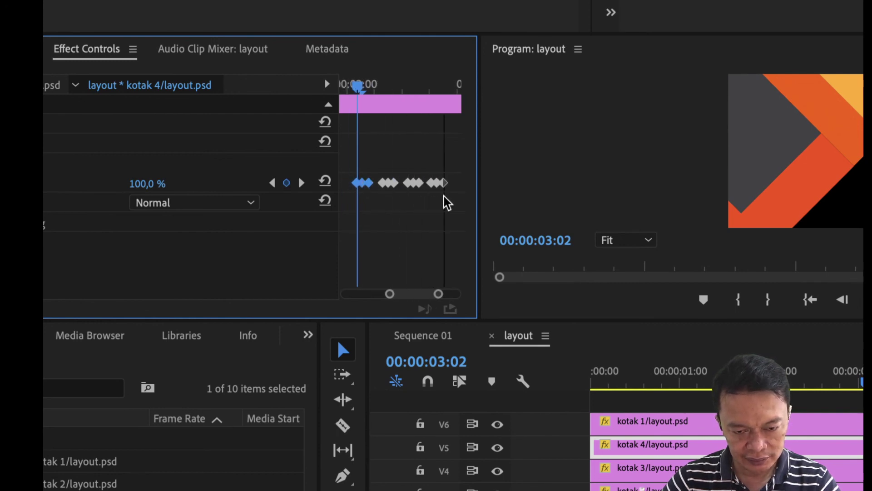
{"action": "left_click_drag", "start_coordinate": [415, 296], "coordinate": [421, 296]}
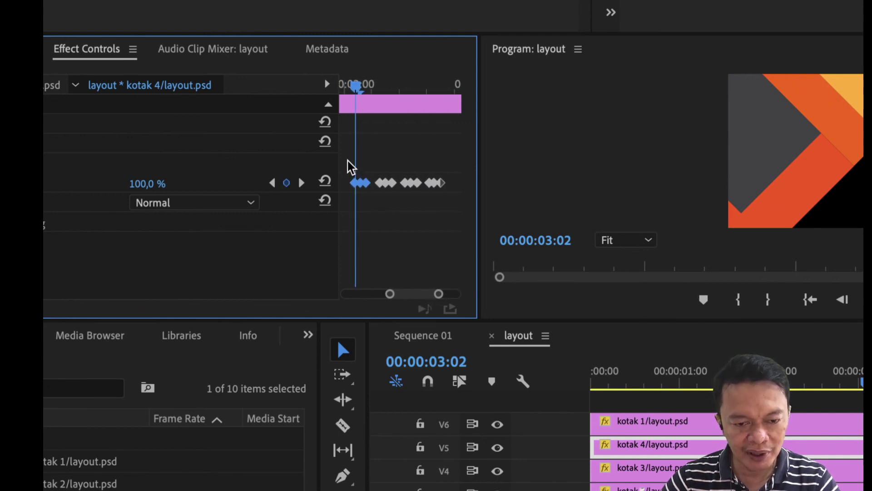
{"action": "left_click_drag", "start_coordinate": [348, 161], "coordinate": [461, 206]}
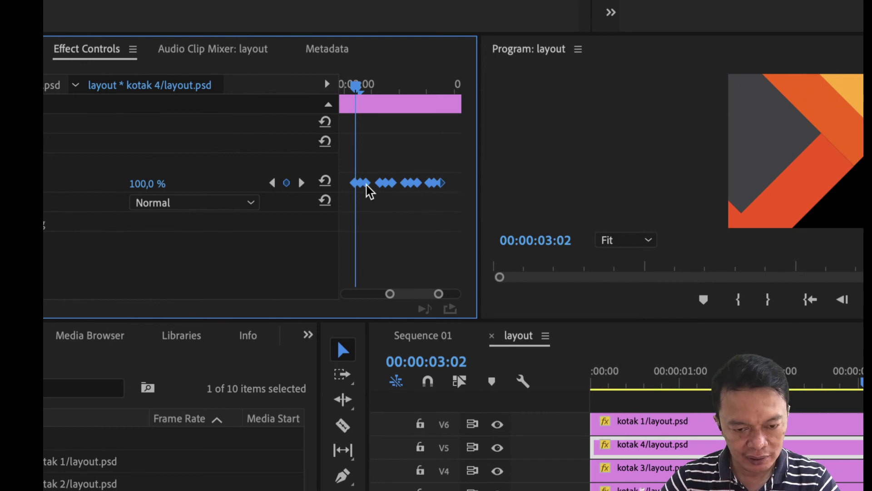
{"action": "left_click_drag", "start_coordinate": [368, 189], "coordinate": [463, 207]}
{"action": "left_click_drag", "start_coordinate": [438, 293], "coordinate": [463, 299]}
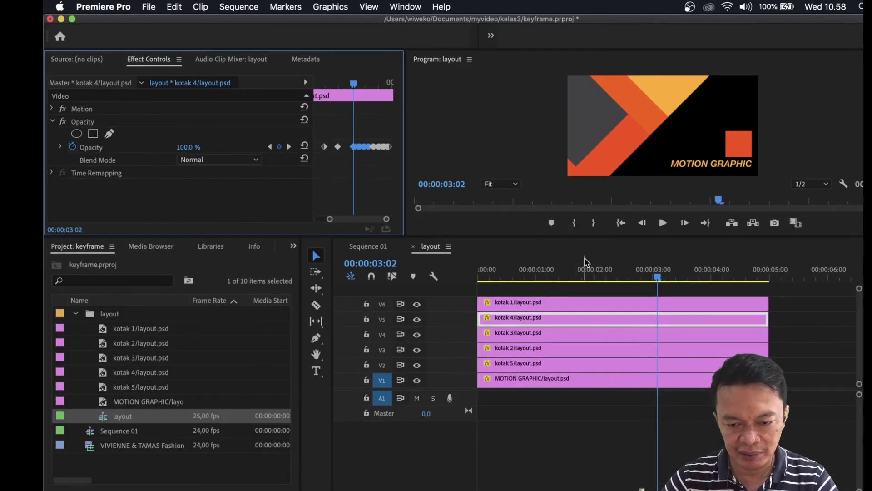
Play the layout sequence from the start and scrub through it to preview kotak 4's opacity flicker
{"action": "left_click_drag", "start_coordinate": [658, 280], "coordinate": [284, 262]}
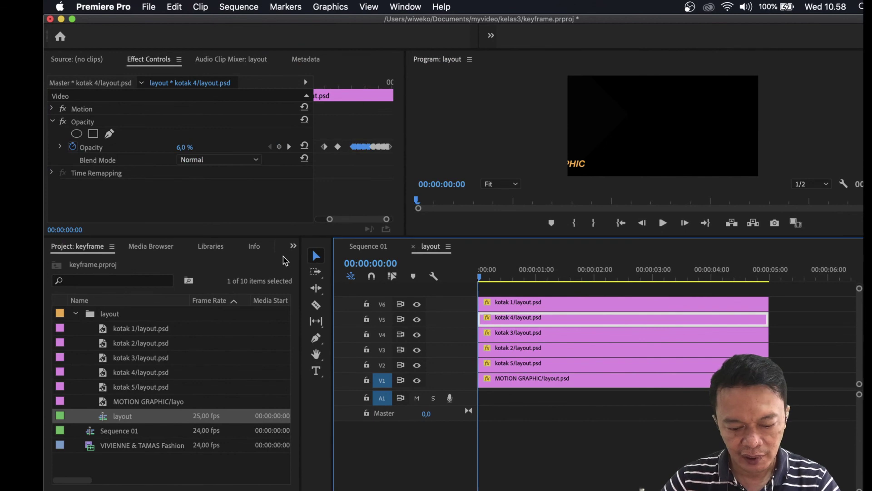
{"action": "key", "text": "space"}
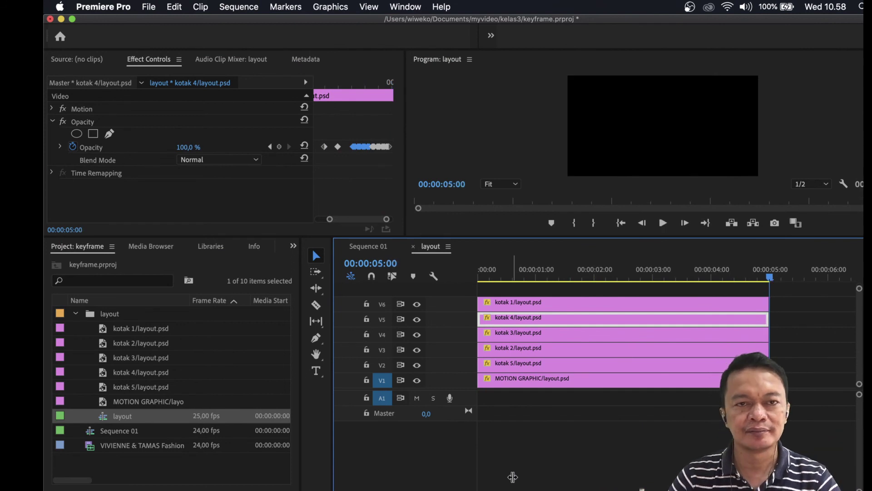
{"action": "key", "text": "space"}
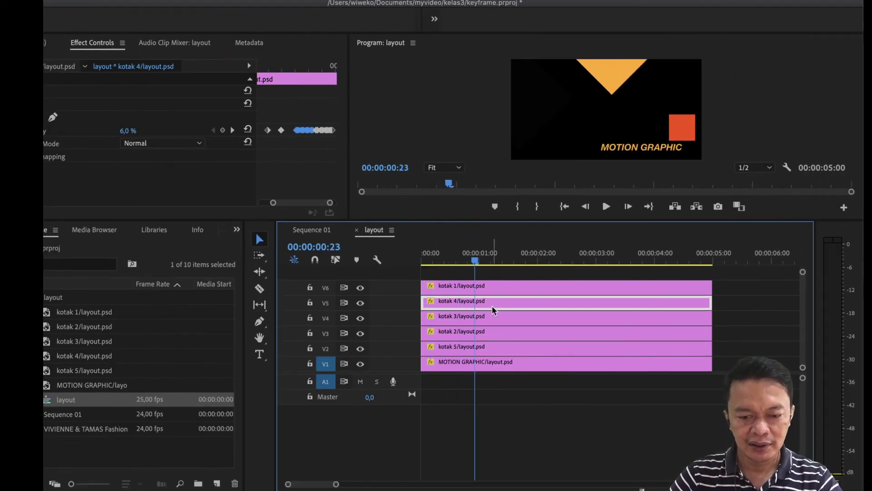
{"action": "left_click_drag", "start_coordinate": [477, 262], "coordinate": [569, 279]}
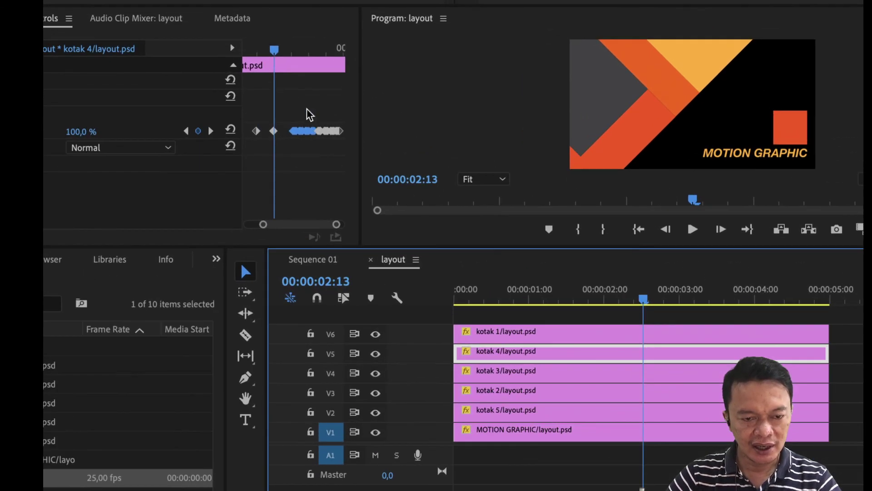
{"action": "left_click_drag", "start_coordinate": [273, 51], "coordinate": [275, 81]}
{"action": "key", "text": "space"}
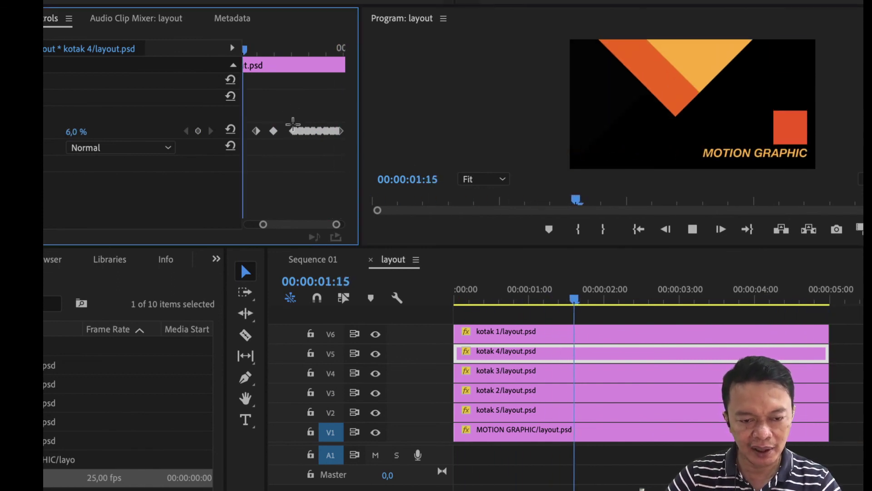
Duplicate all of kotak 4's flicker Opacity keyframes towards the end of the clip and replay the layout sequence from the start
{"action": "left_click_drag", "start_coordinate": [290, 121], "coordinate": [350, 156]}
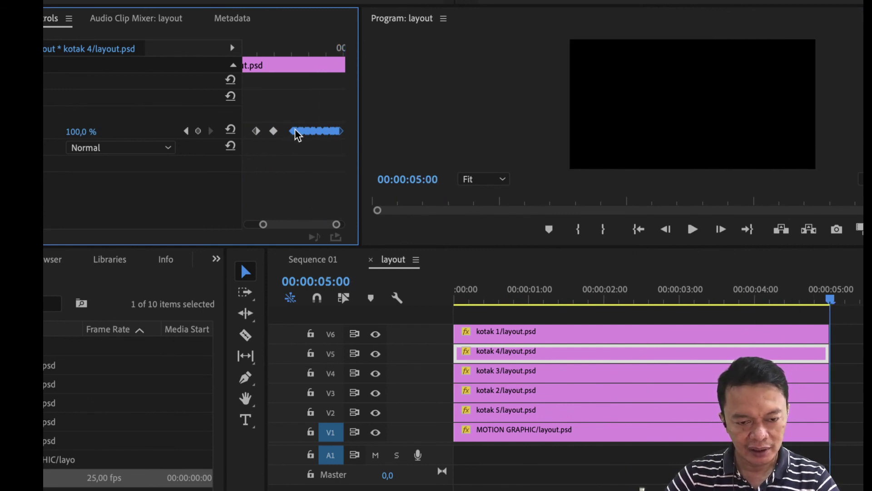
{"action": "left_click_drag", "start_coordinate": [297, 135], "coordinate": [350, 143]}
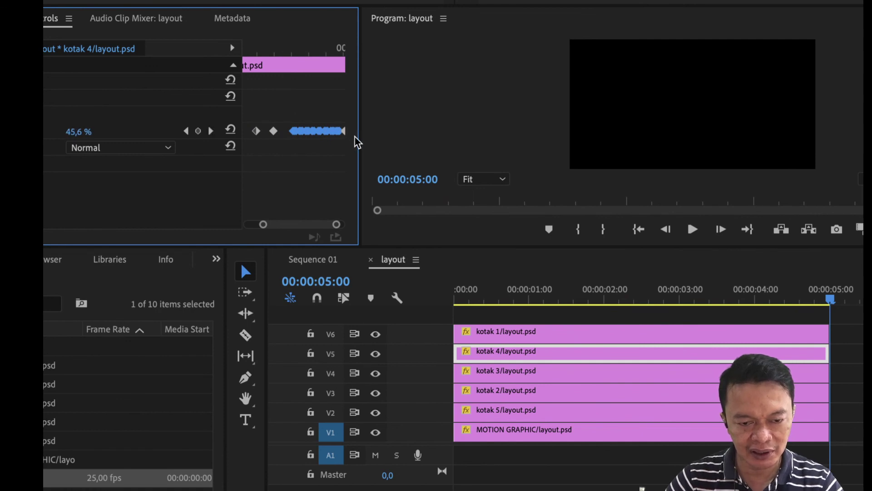
{"action": "left_click", "coordinate": [311, 272]}
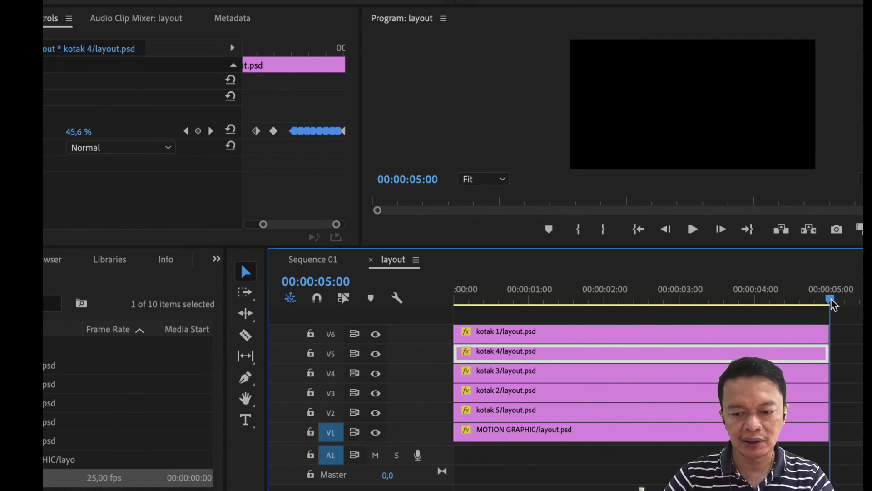
{"action": "key", "text": "Home"}
{"action": "key", "text": "space"}
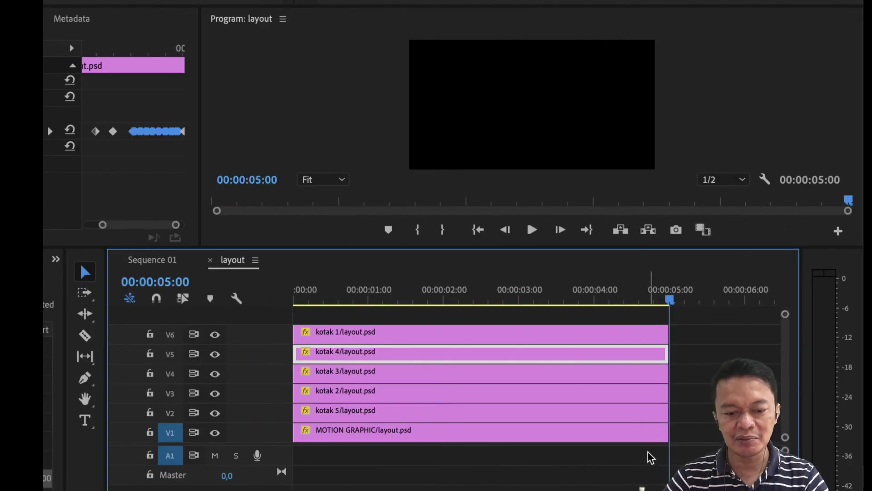
Try extending kotak 4's clip to 00:00:09:12 to preview the longer flicker, and undo the extension
{"action": "left_click_drag", "start_coordinate": [674, 355], "coordinate": [773, 329]}
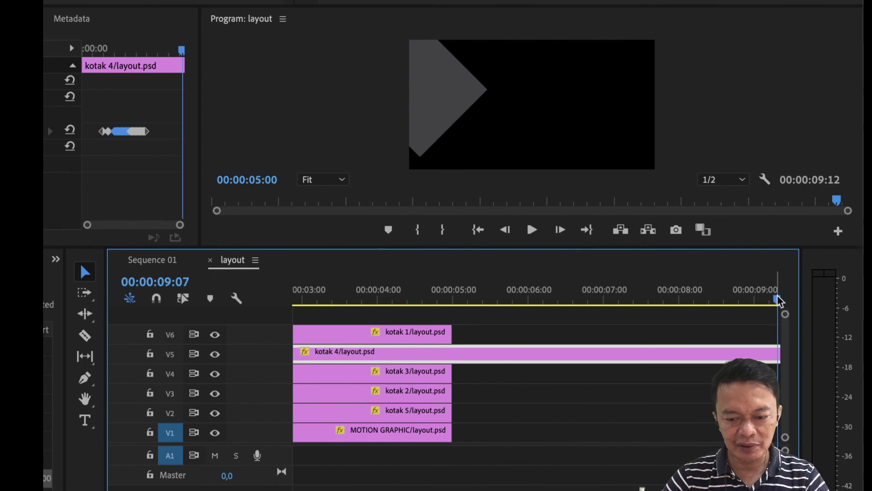
{"action": "left_click_drag", "start_coordinate": [777, 298], "coordinate": [181, 308]}
{"action": "key", "text": "space"}
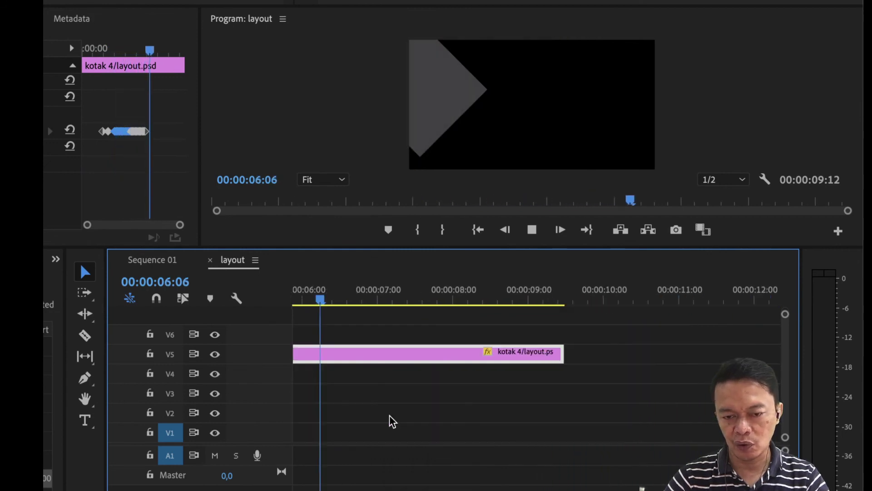
{"action": "key", "text": "space"}
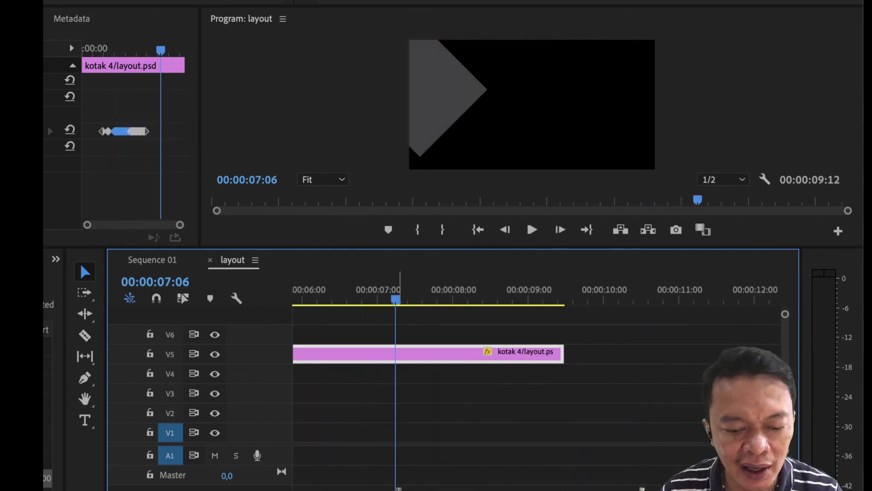
{"action": "left_click_drag", "start_coordinate": [395, 300], "coordinate": [324, 301]}
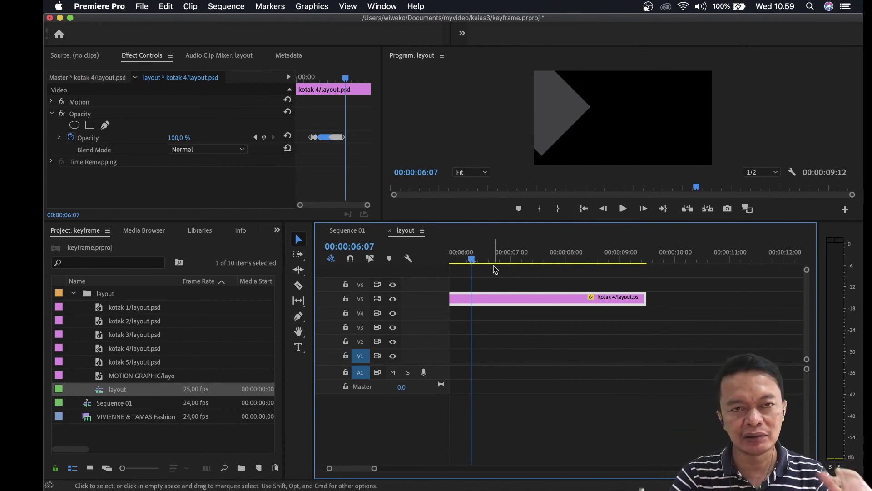
{"action": "key", "text": "super+z"}
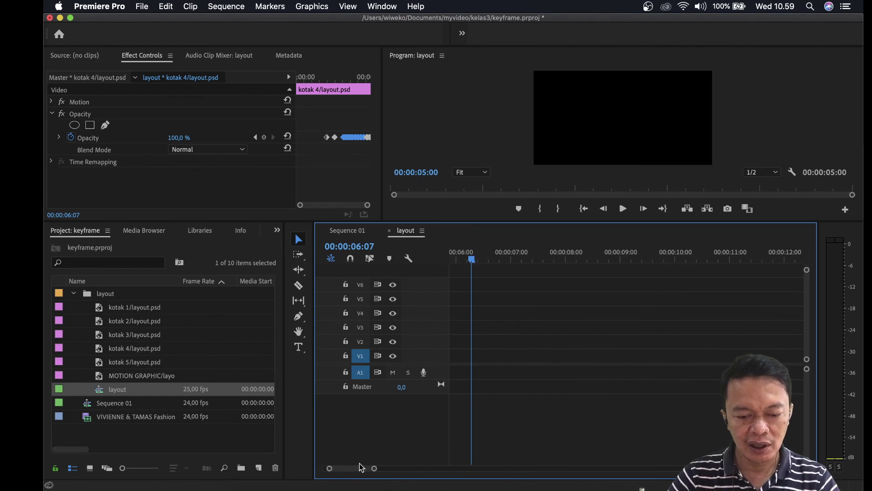
In Sequence 01, move the nested layout clip to V3 and place VIVIENNE & TAMAS Fashion Film Showreel 2019.mp4 at the start of V1
{"action": "left_click_drag", "start_coordinate": [470, 259], "coordinate": [381, 251]}
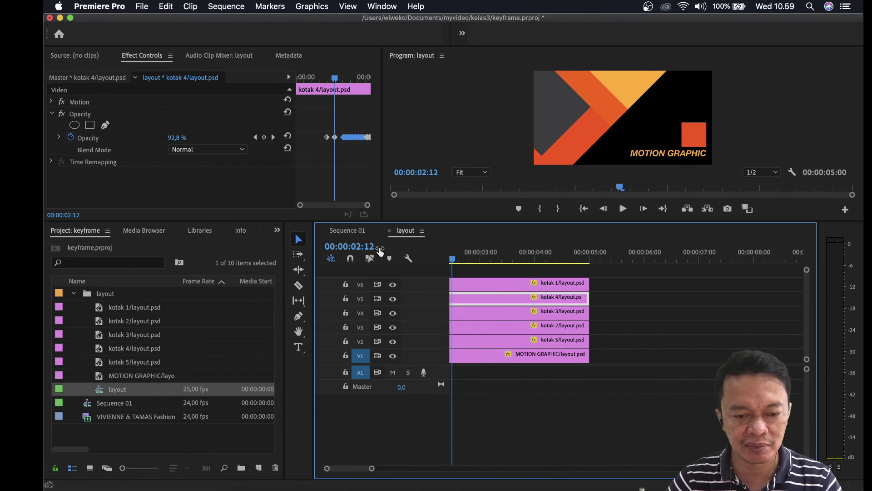
{"action": "left_click", "coordinate": [351, 230]}
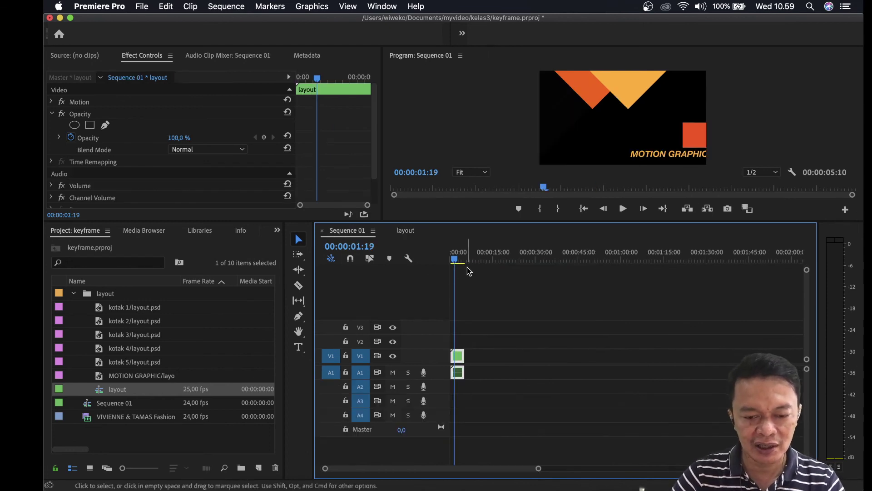
{"action": "mouse_move", "coordinate": [458, 265]}
{"action": "left_mouse_down"}
{"action": "mouse_move", "coordinate": [446, 267]}
{"action": "mouse_move", "coordinate": [472, 266]}
{"action": "mouse_move", "coordinate": [444, 272]}
{"action": "mouse_move", "coordinate": [459, 273]}
{"action": "left_mouse_up"}
{"action": "left_click_drag", "start_coordinate": [456, 358], "coordinate": [455, 328]}
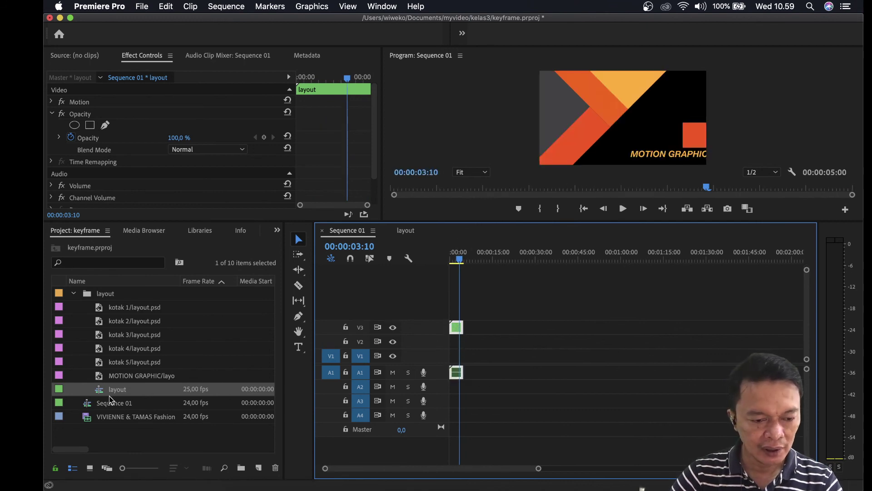
{"action": "left_click_drag", "start_coordinate": [59, 422], "coordinate": [454, 363]}
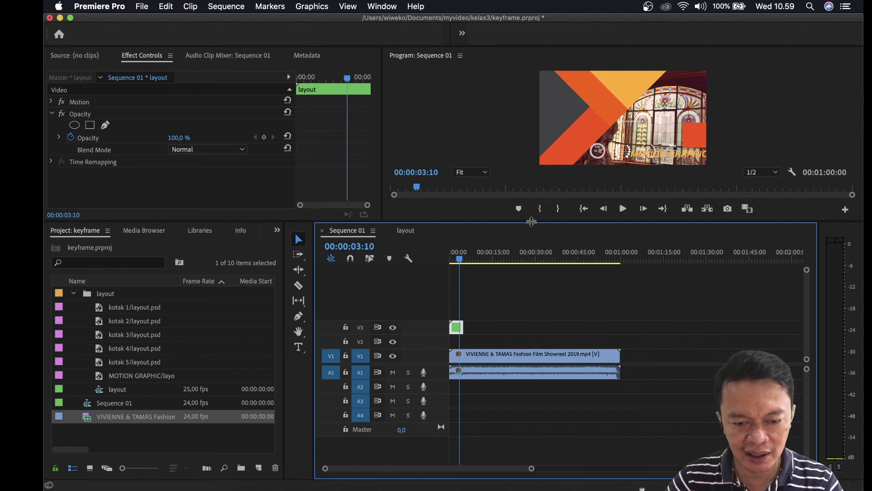
Enlarge the Program monitor and play Sequence 01 from the start to preview the layout animation over the showreel video
{"action": "left_click_drag", "start_coordinate": [531, 221], "coordinate": [508, 335]}
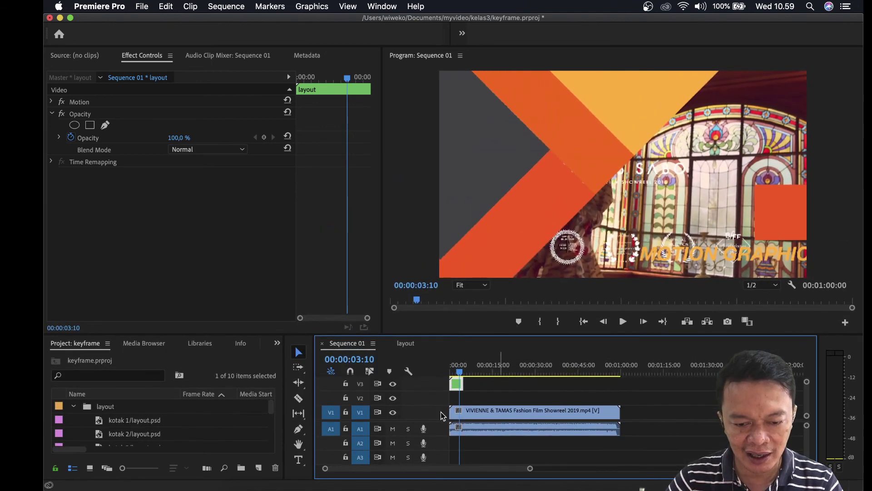
{"action": "mouse_move", "coordinate": [459, 377]}
{"action": "left_mouse_down"}
{"action": "mouse_move", "coordinate": [451, 377]}
{"action": "mouse_move", "coordinate": [474, 379]}
{"action": "mouse_move", "coordinate": [447, 385]}
{"action": "left_mouse_up"}
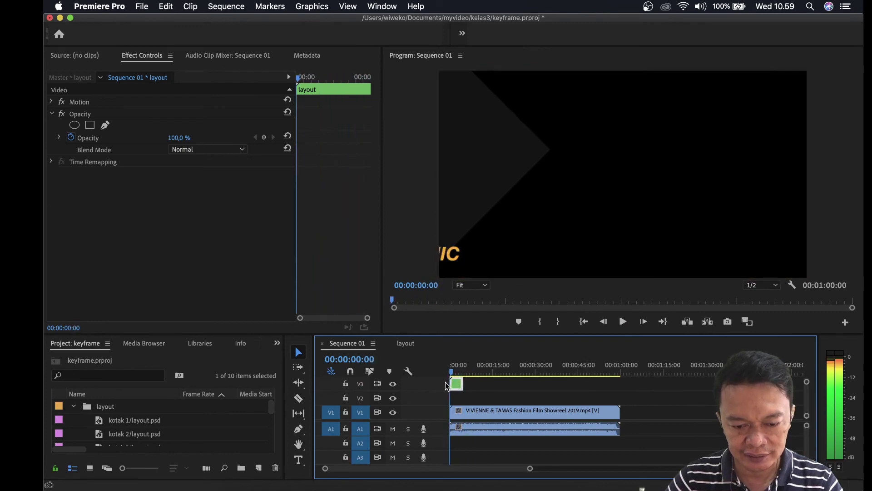
{"action": "key", "text": "space"}
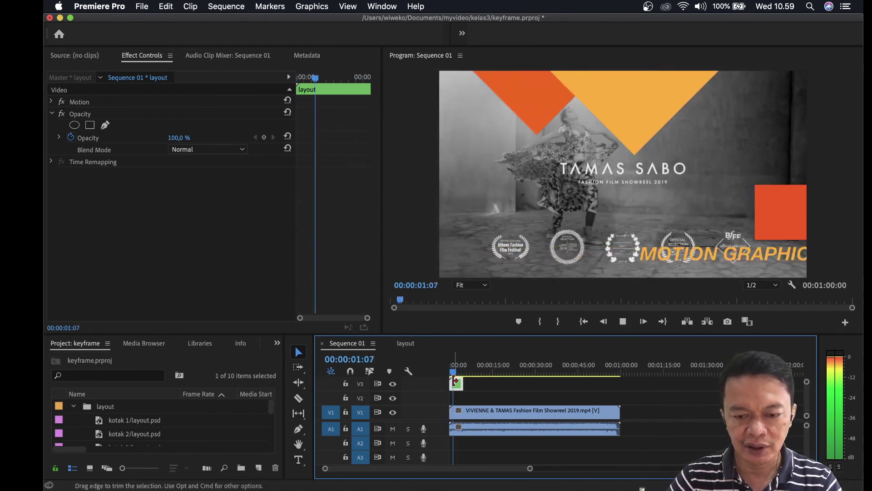